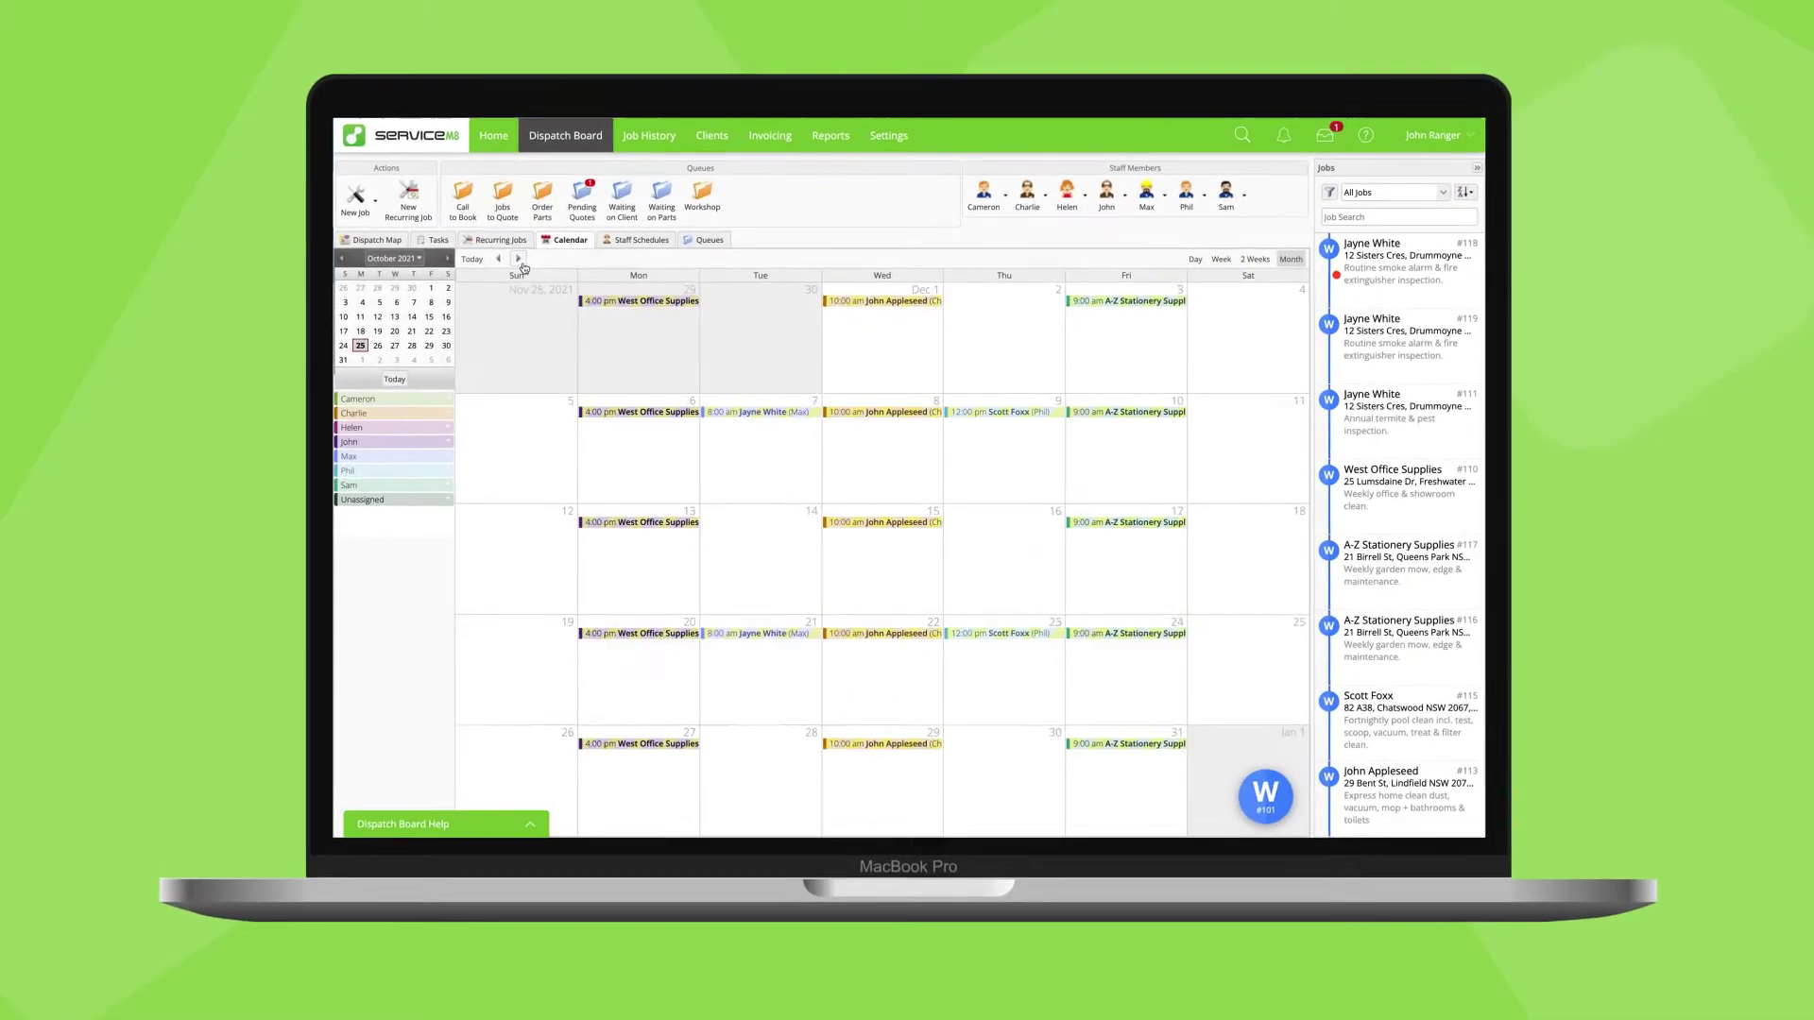
# - Advance the calendar three months, then set the recurrence to every 2 weeks with Monday cleared
pyautogui.click(519, 261)
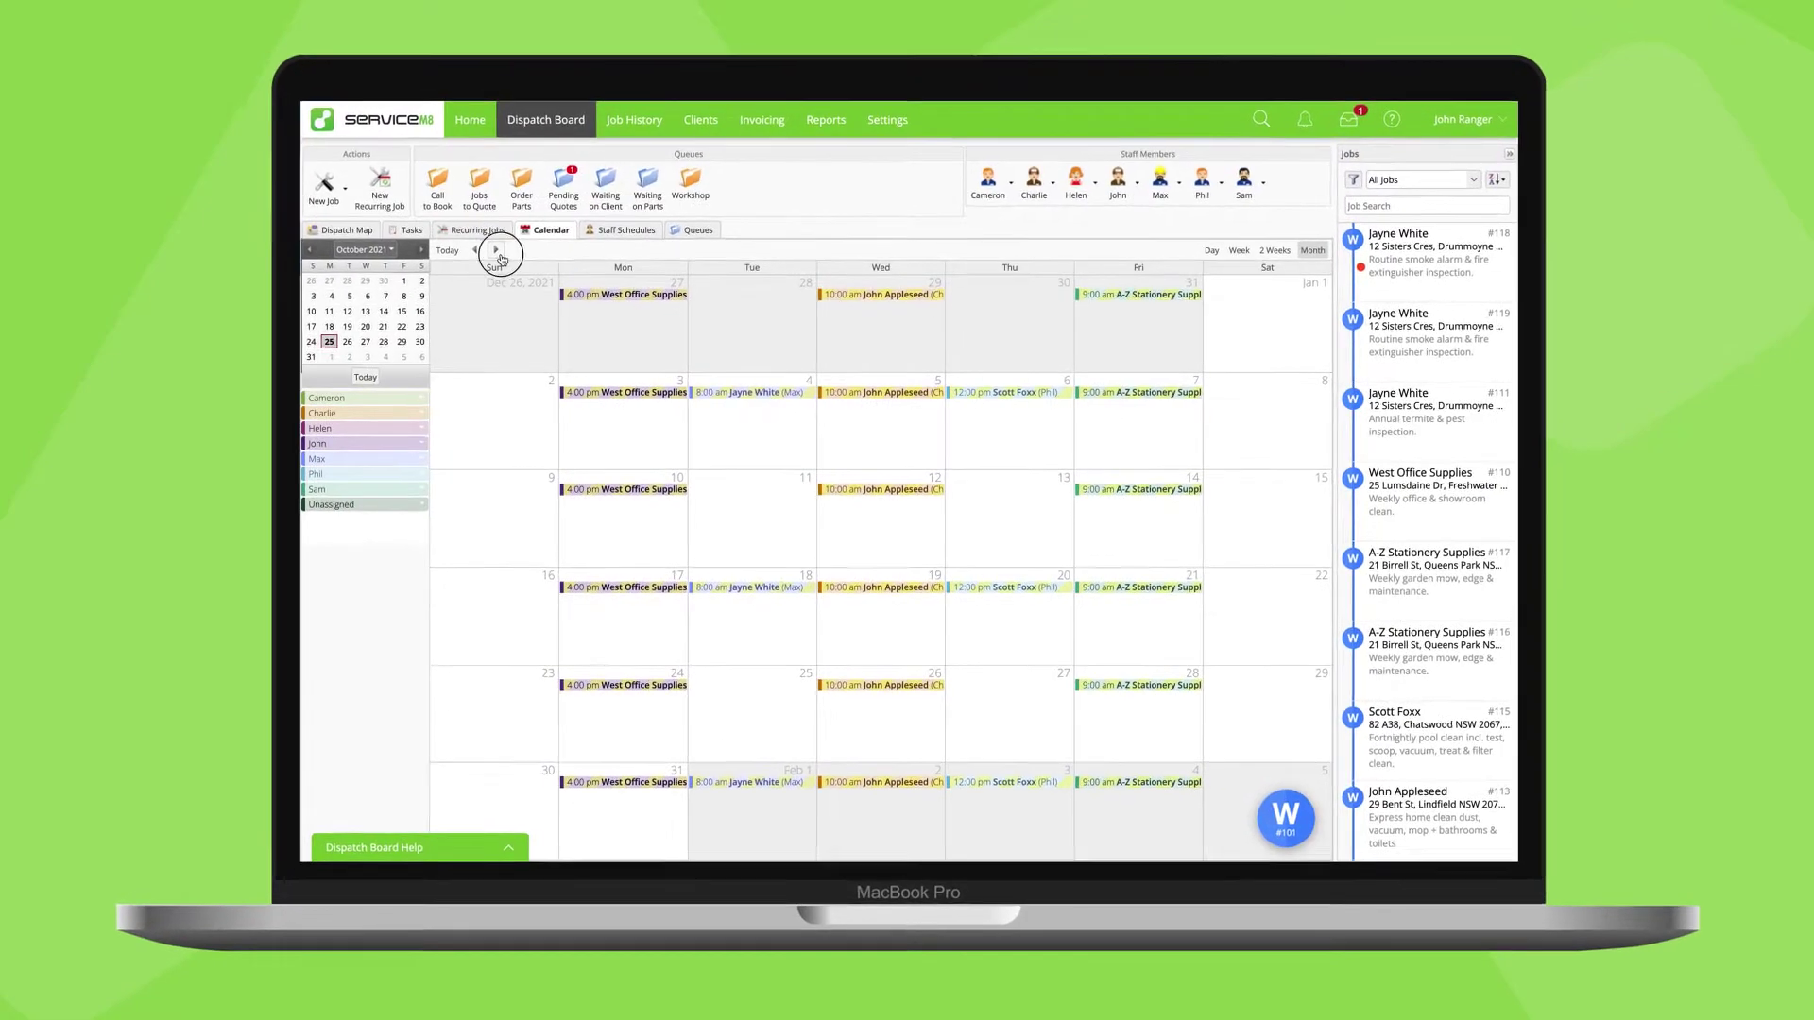
pyautogui.click(497, 253)
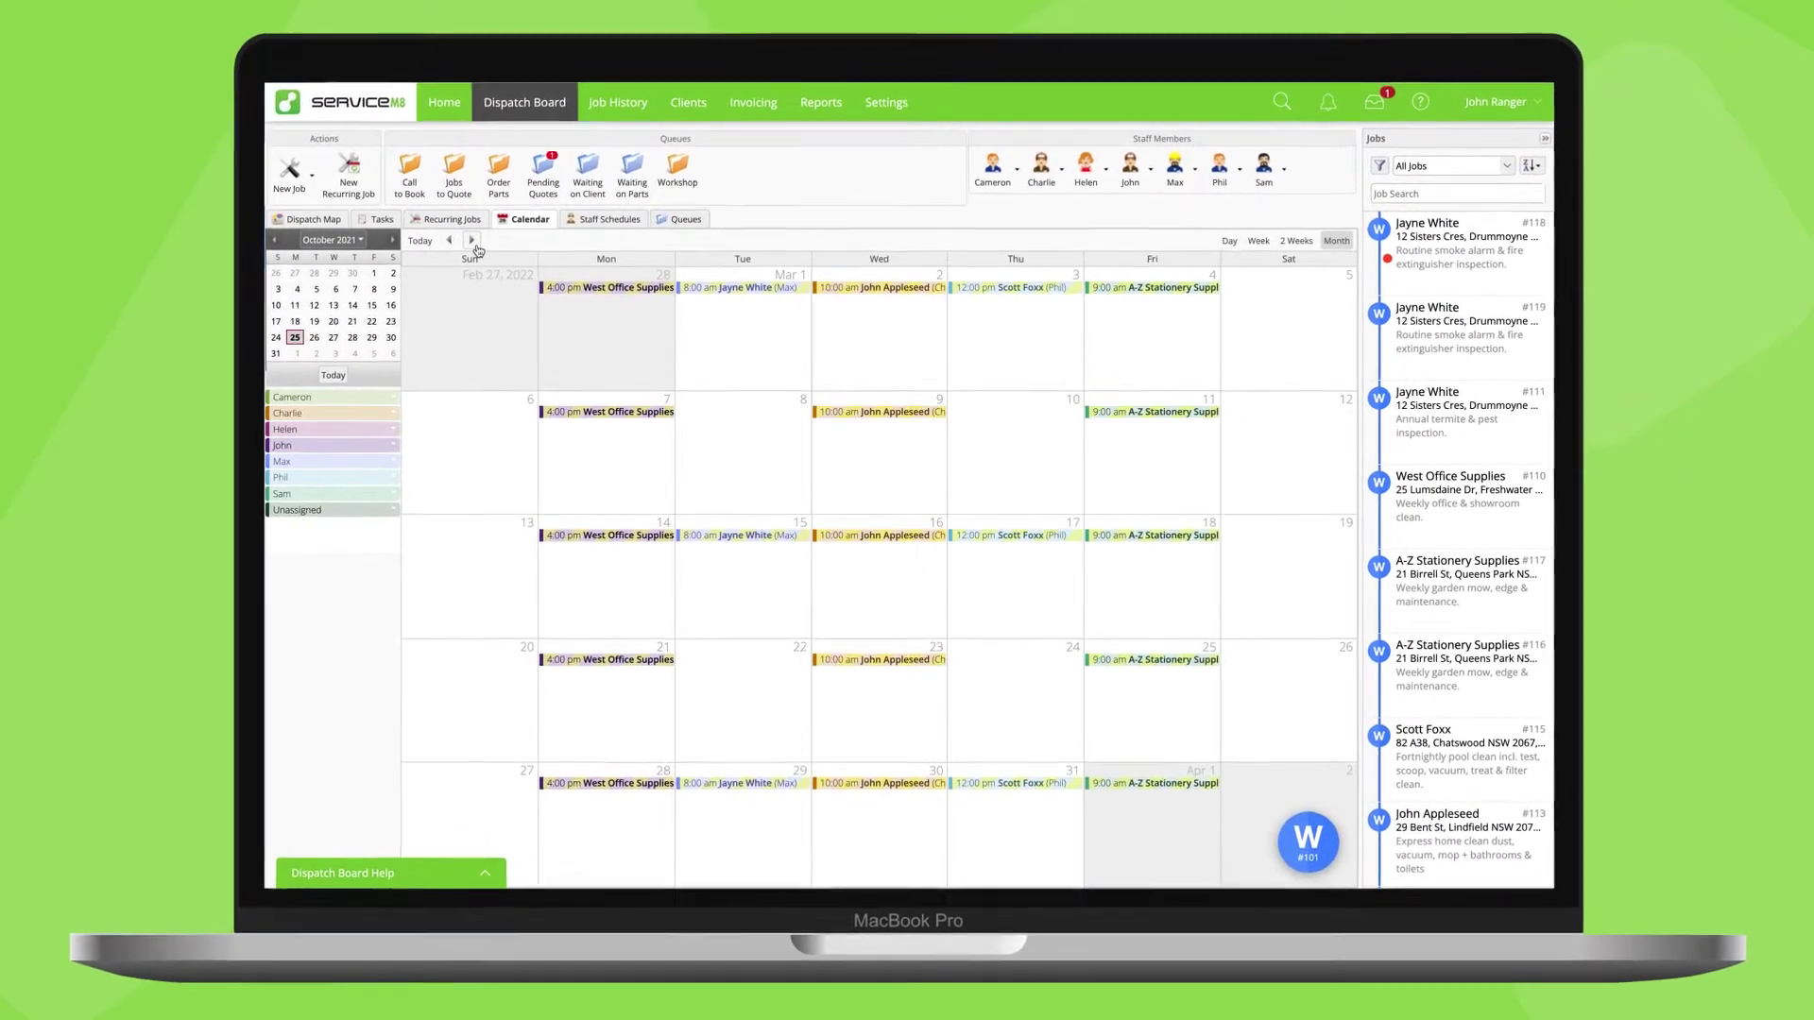
pyautogui.click(473, 242)
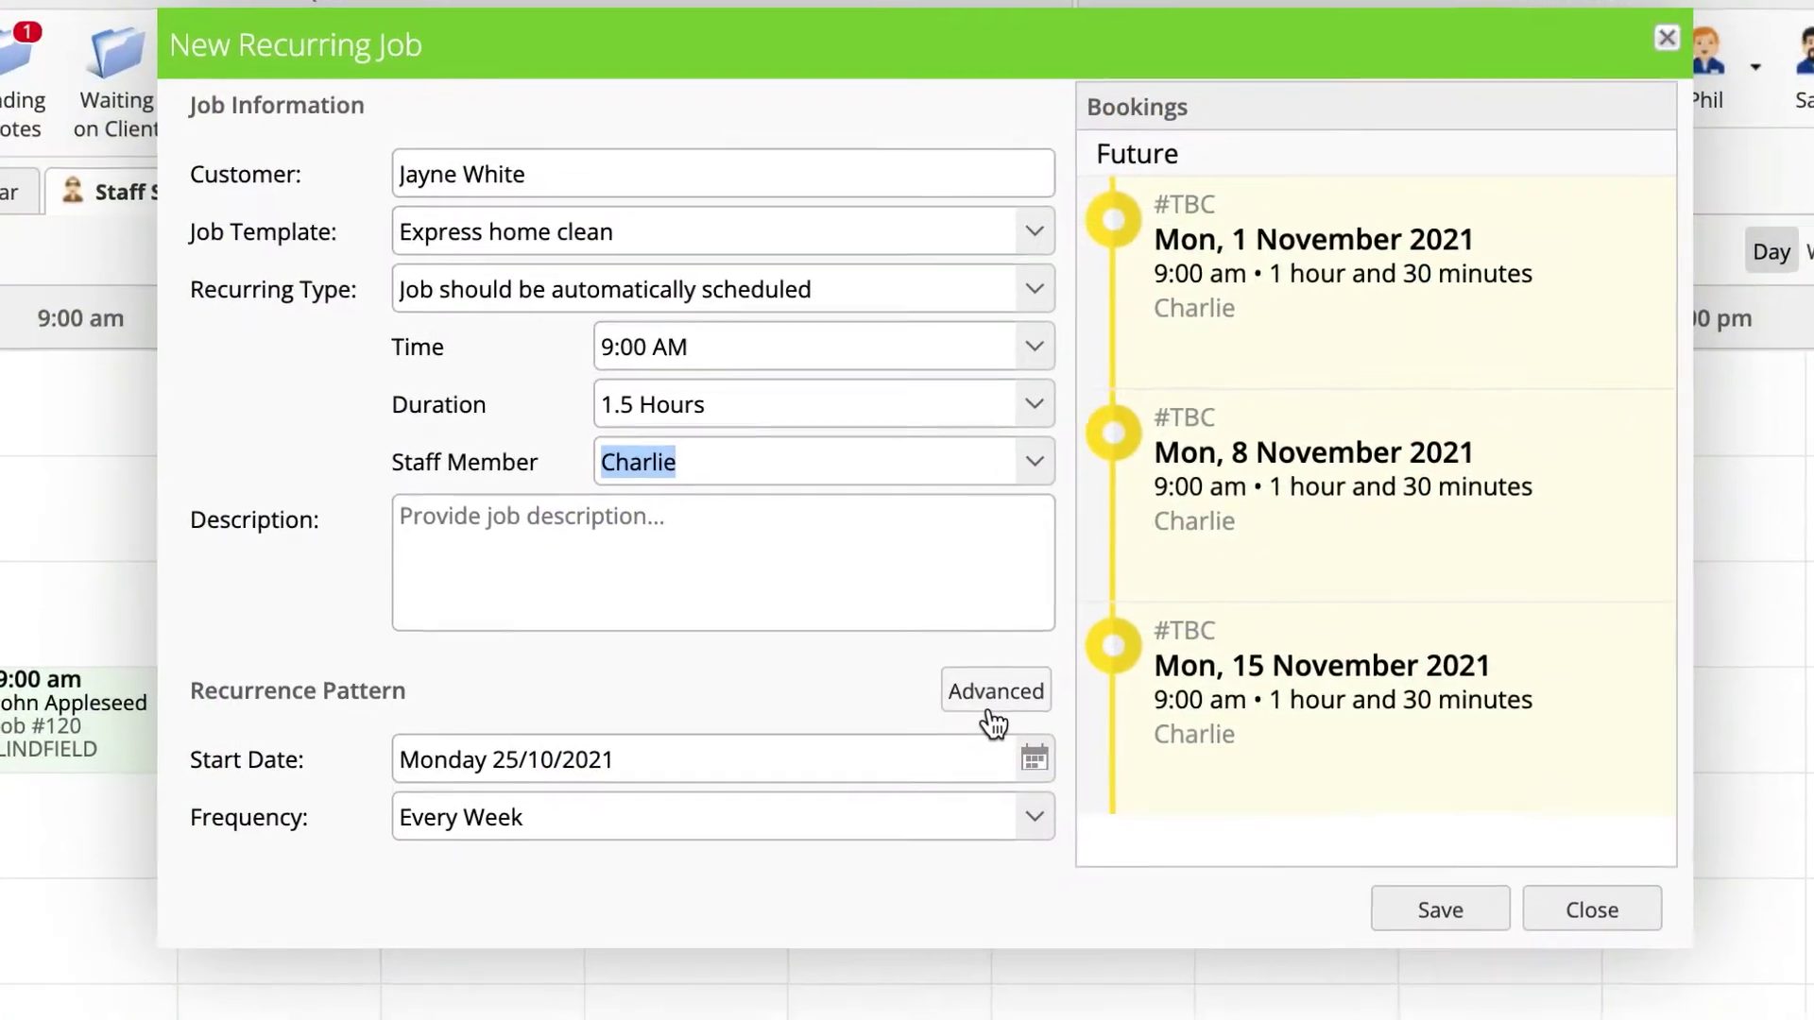
pyautogui.click(995, 693)
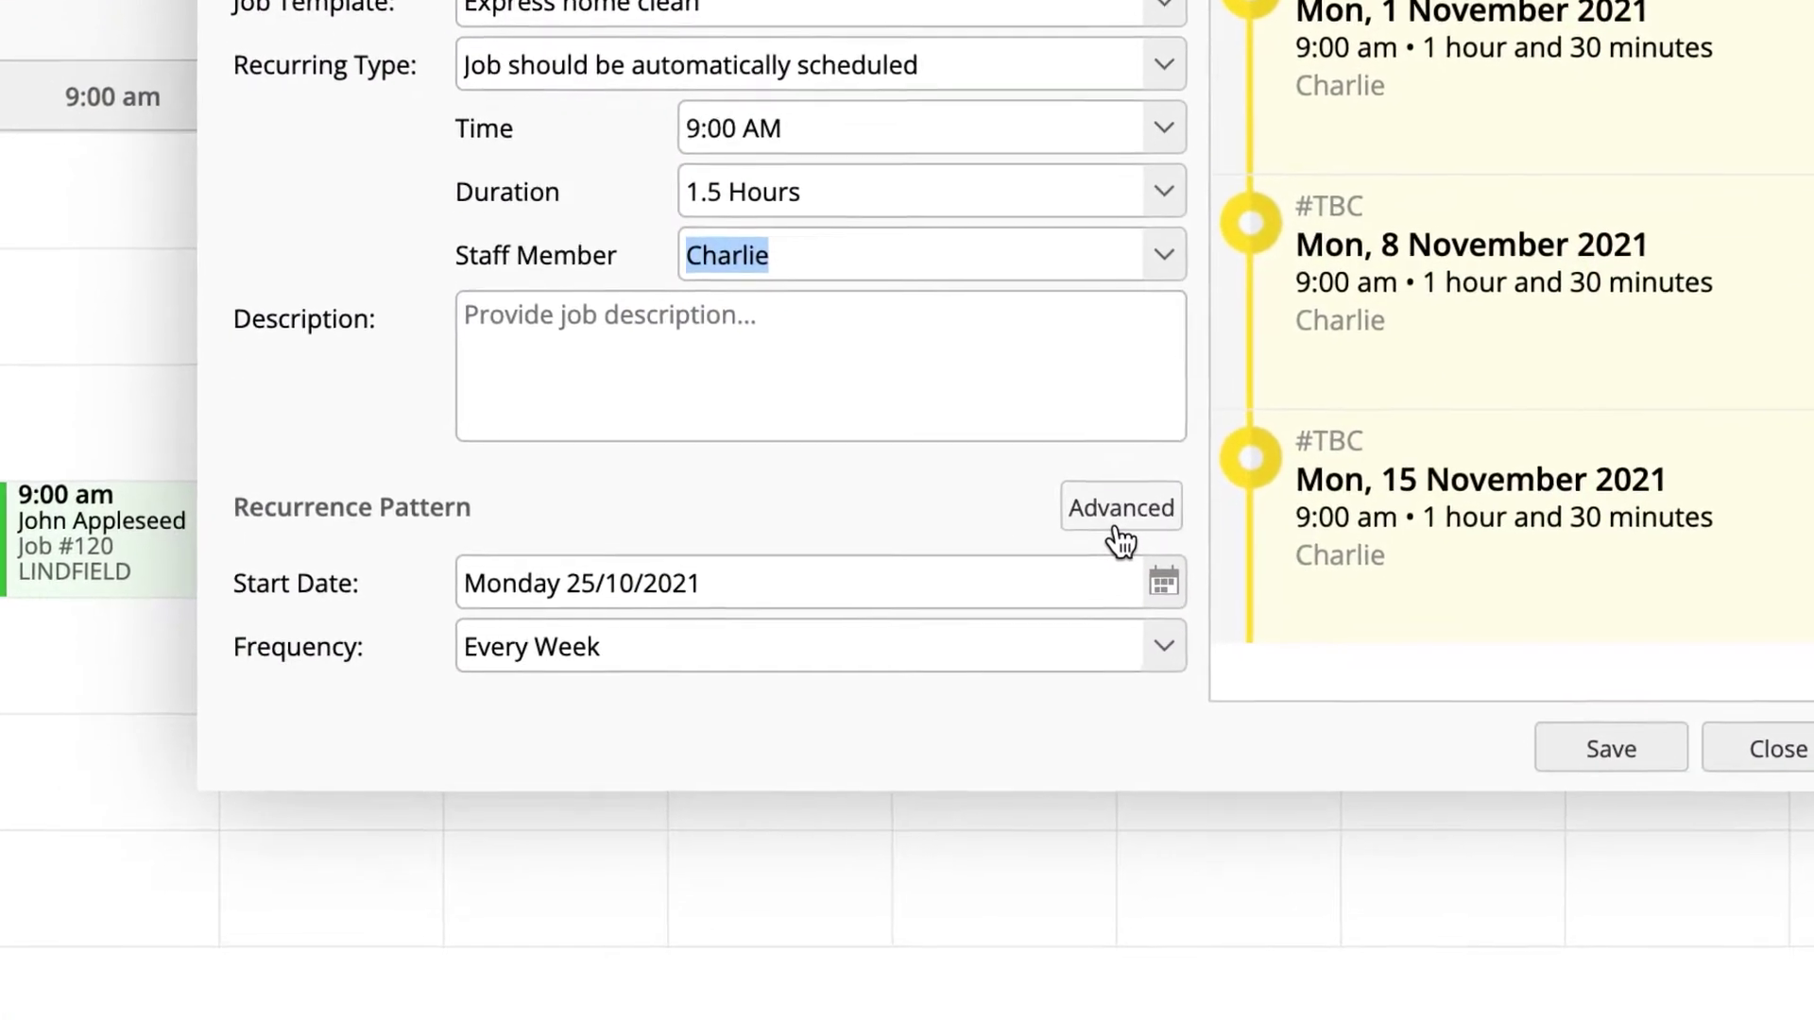
pyautogui.write('2')
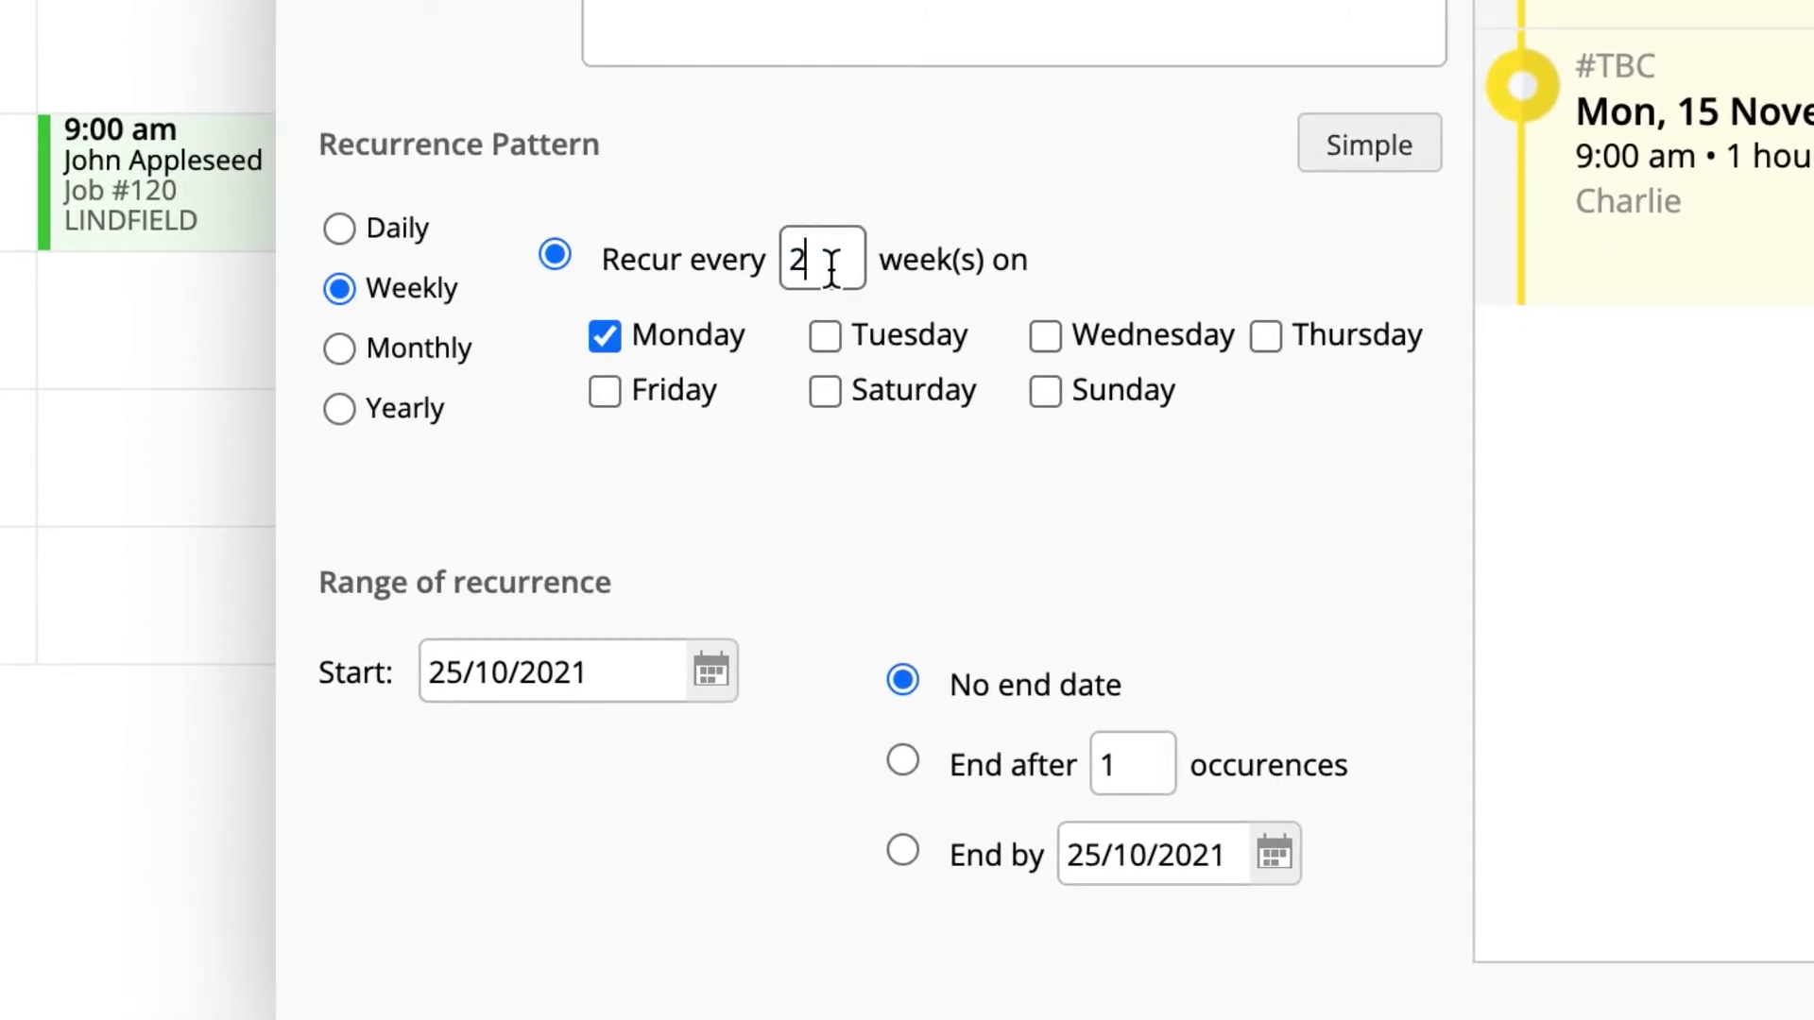
pyautogui.click(606, 337)
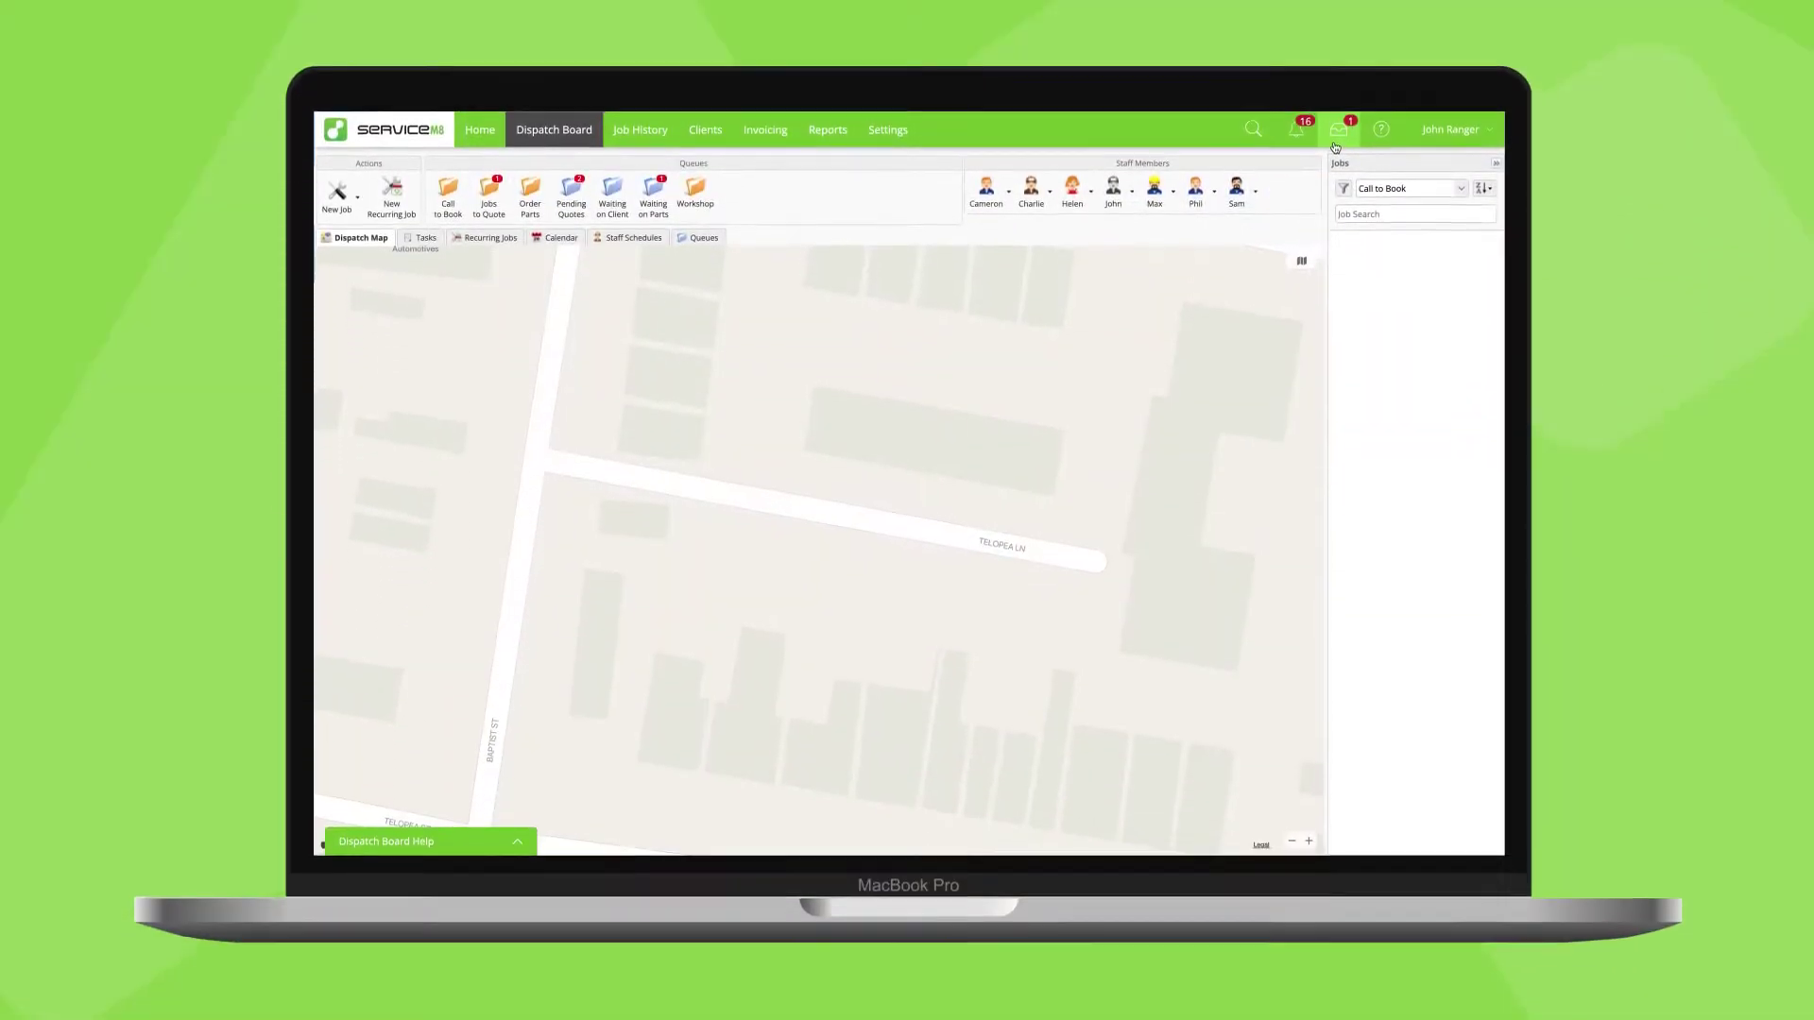
pyautogui.click(1342, 120)
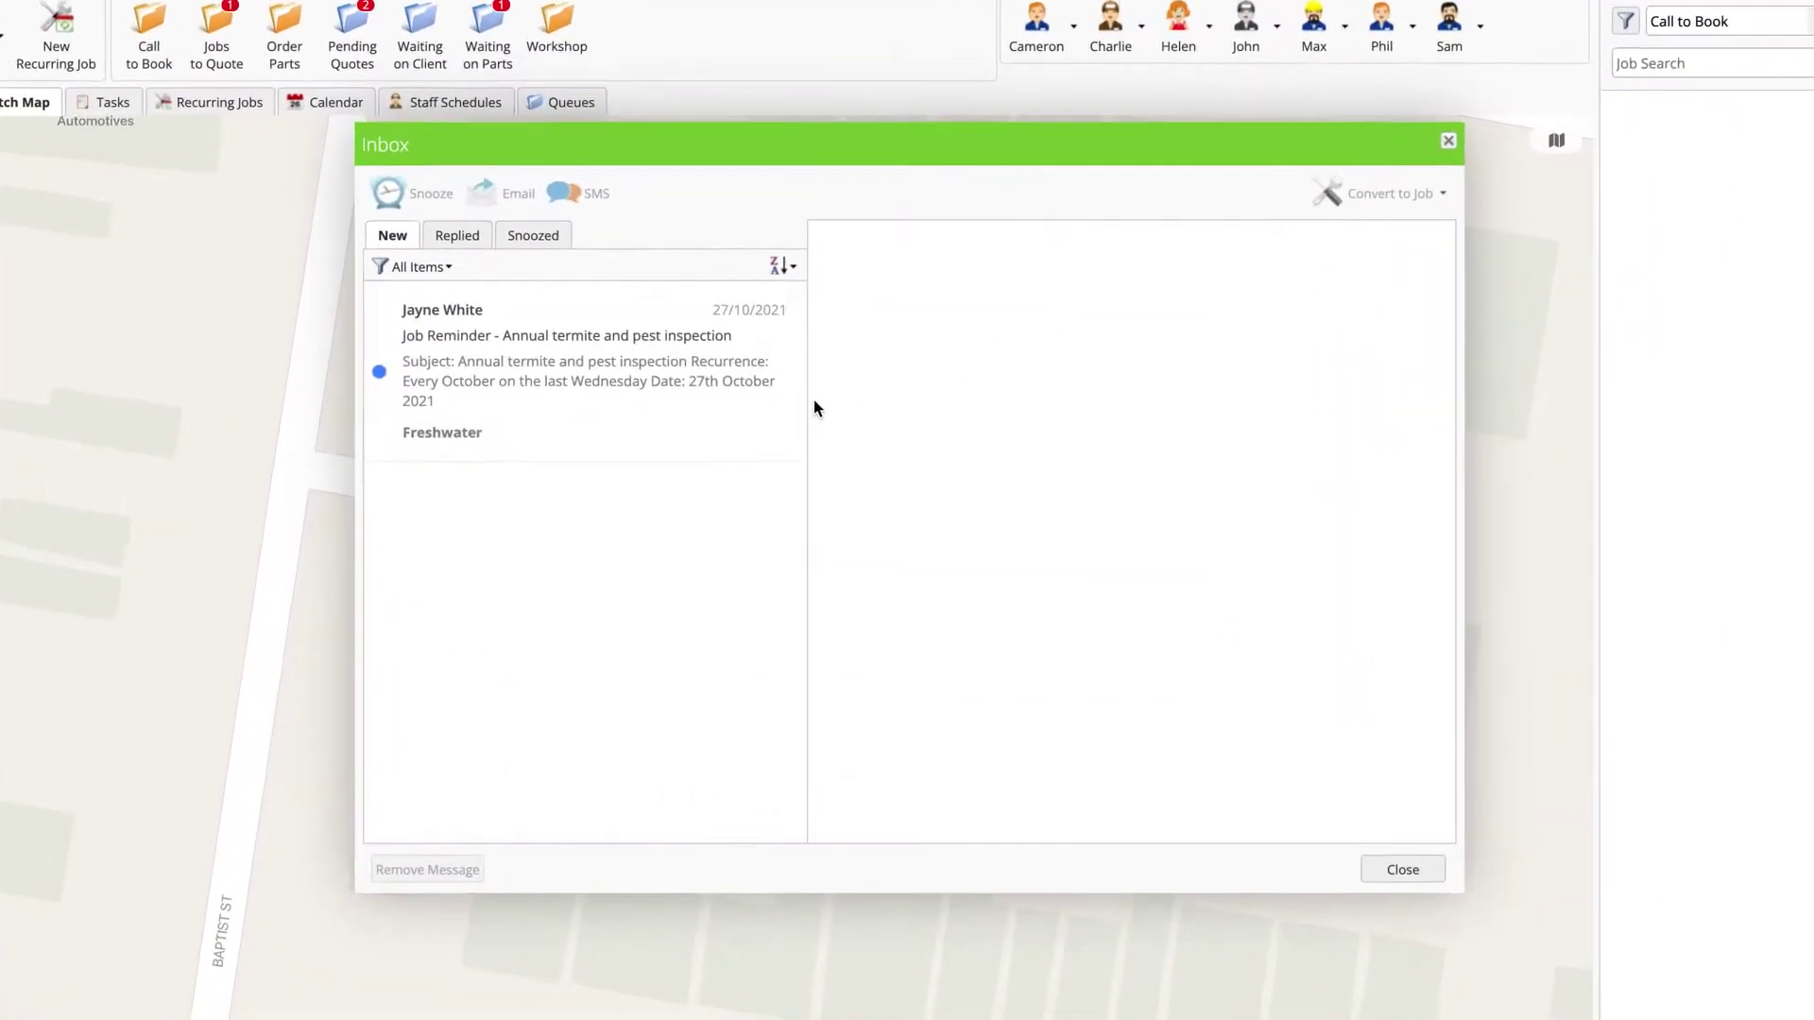
pyautogui.click(656, 440)
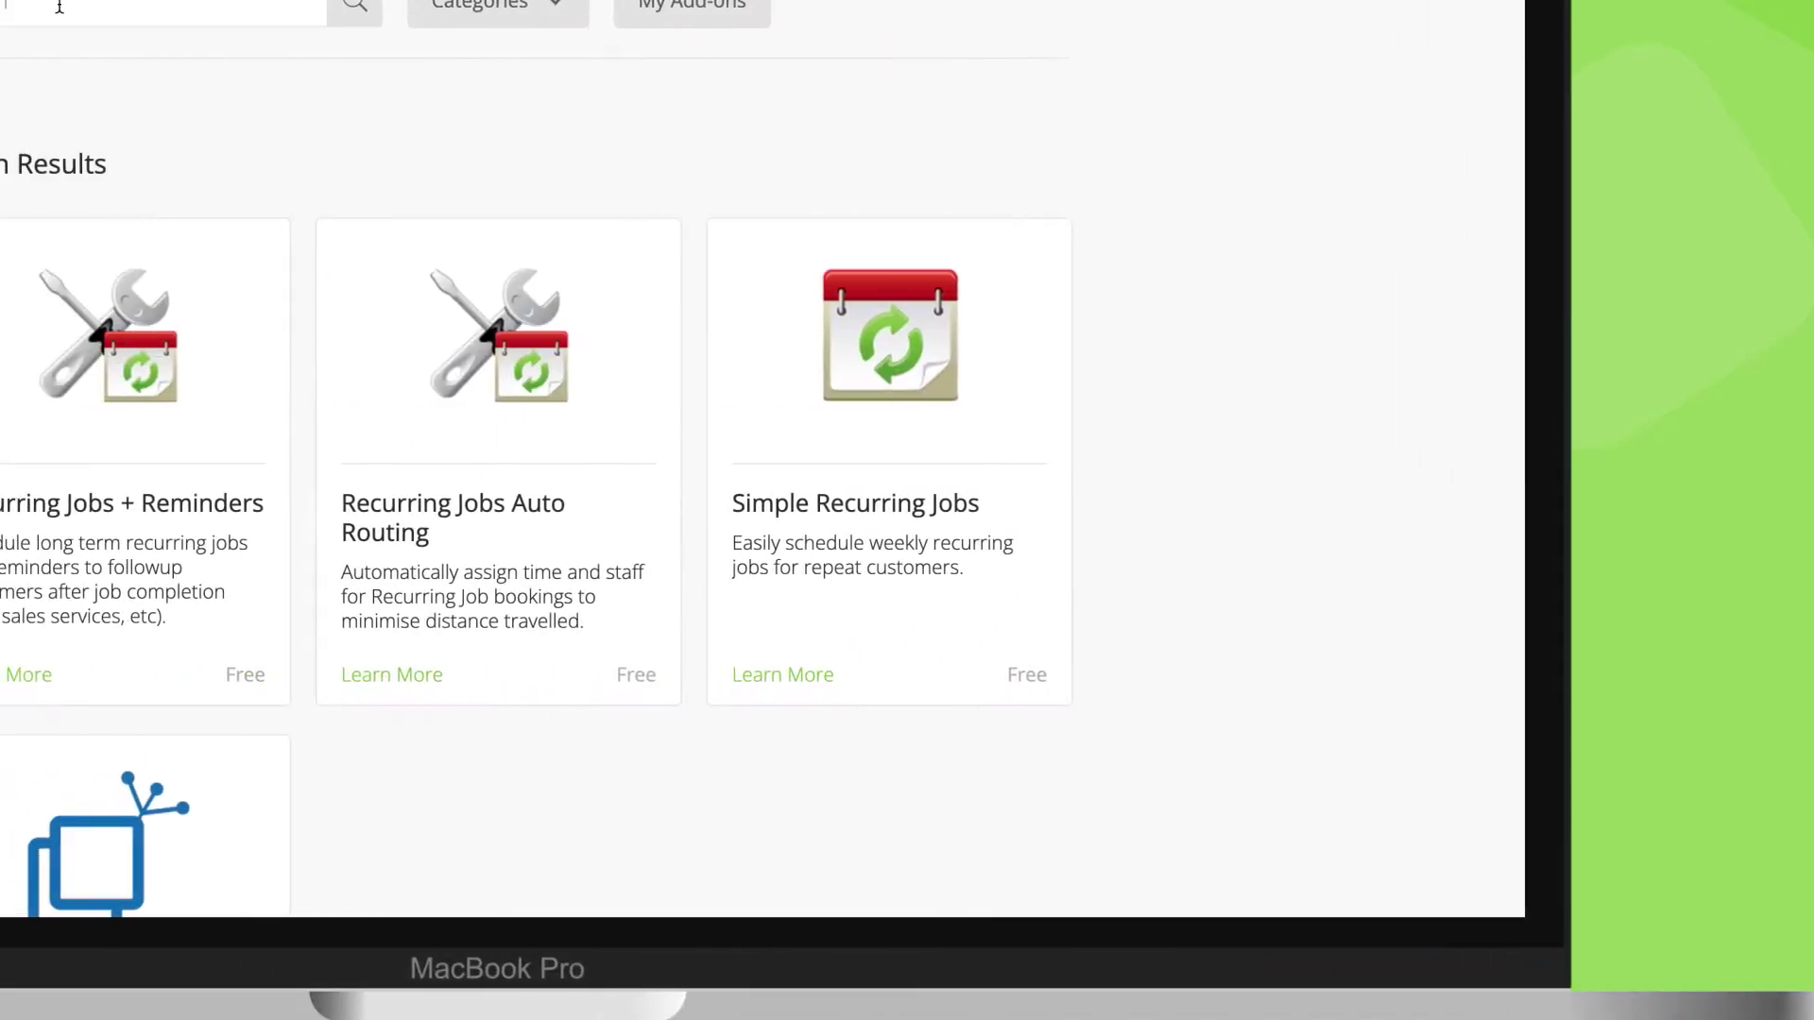
# - Open the Simple Recurring Jobs add-on card from the Add-ons search results
pyautogui.click(907, 589)
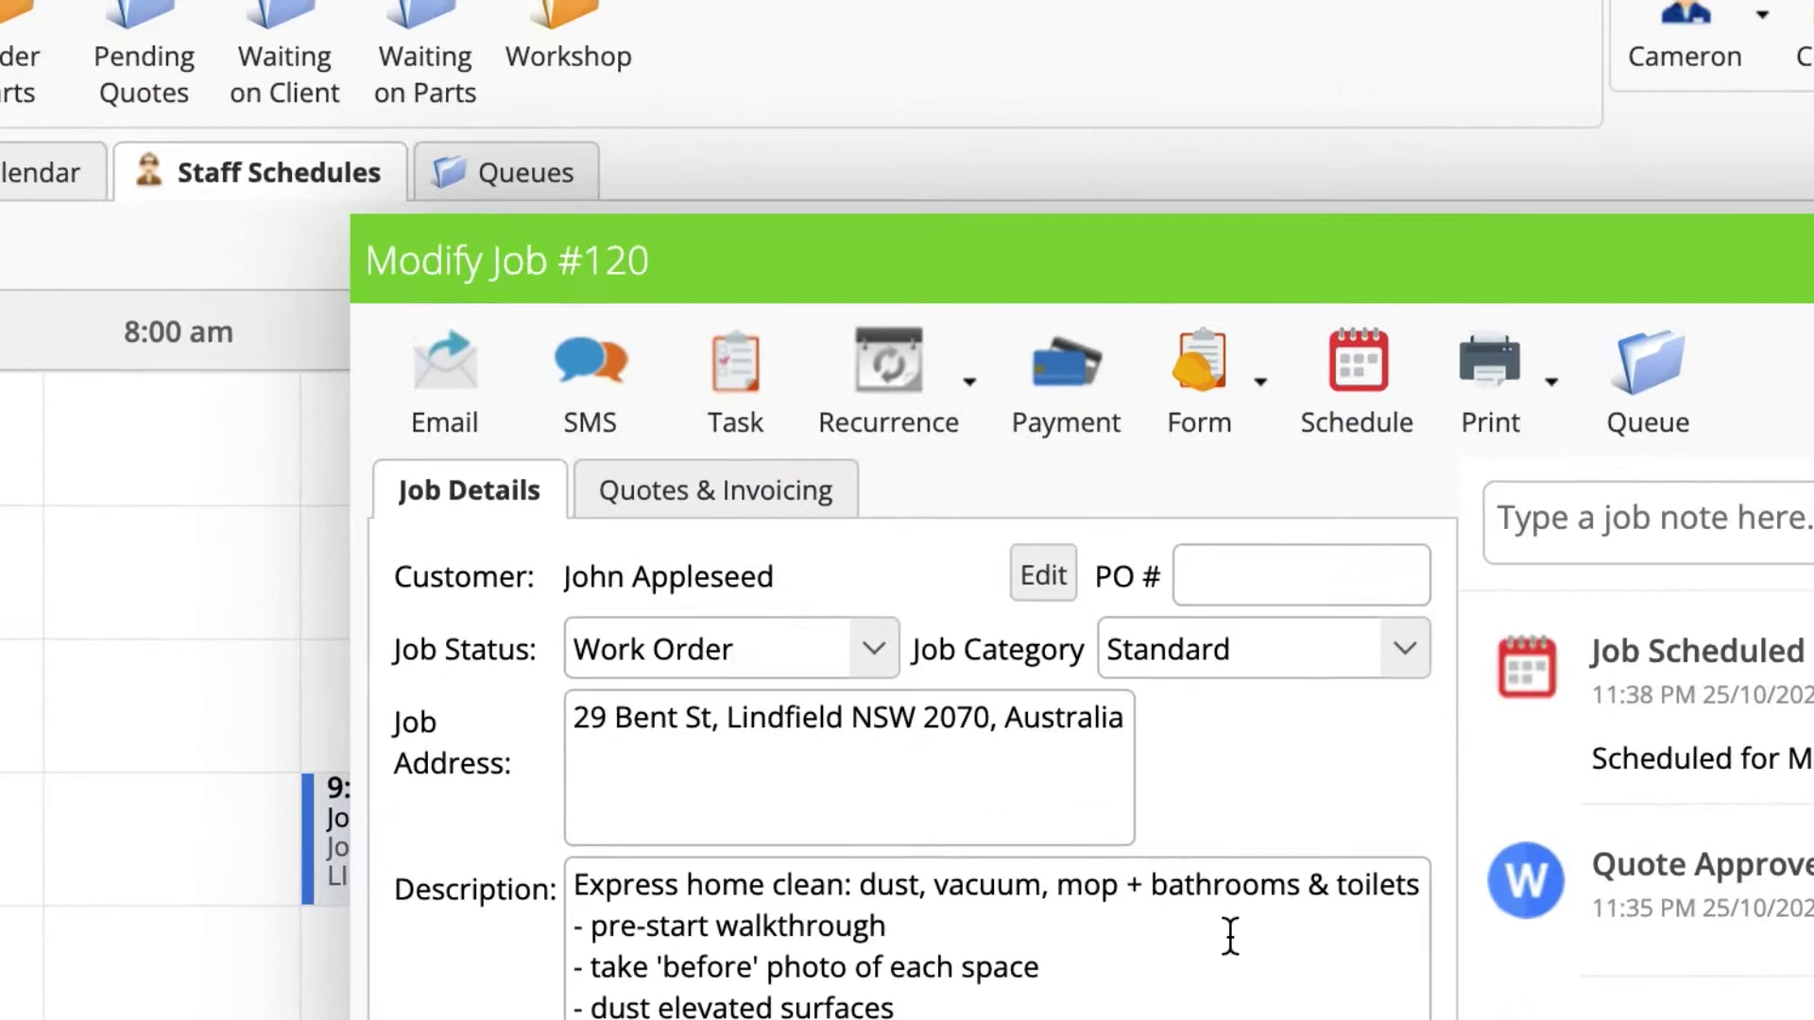
# - Choose a recurrence frequency for job #120, set its status to Completed, and save
pyautogui.click(972, 383)
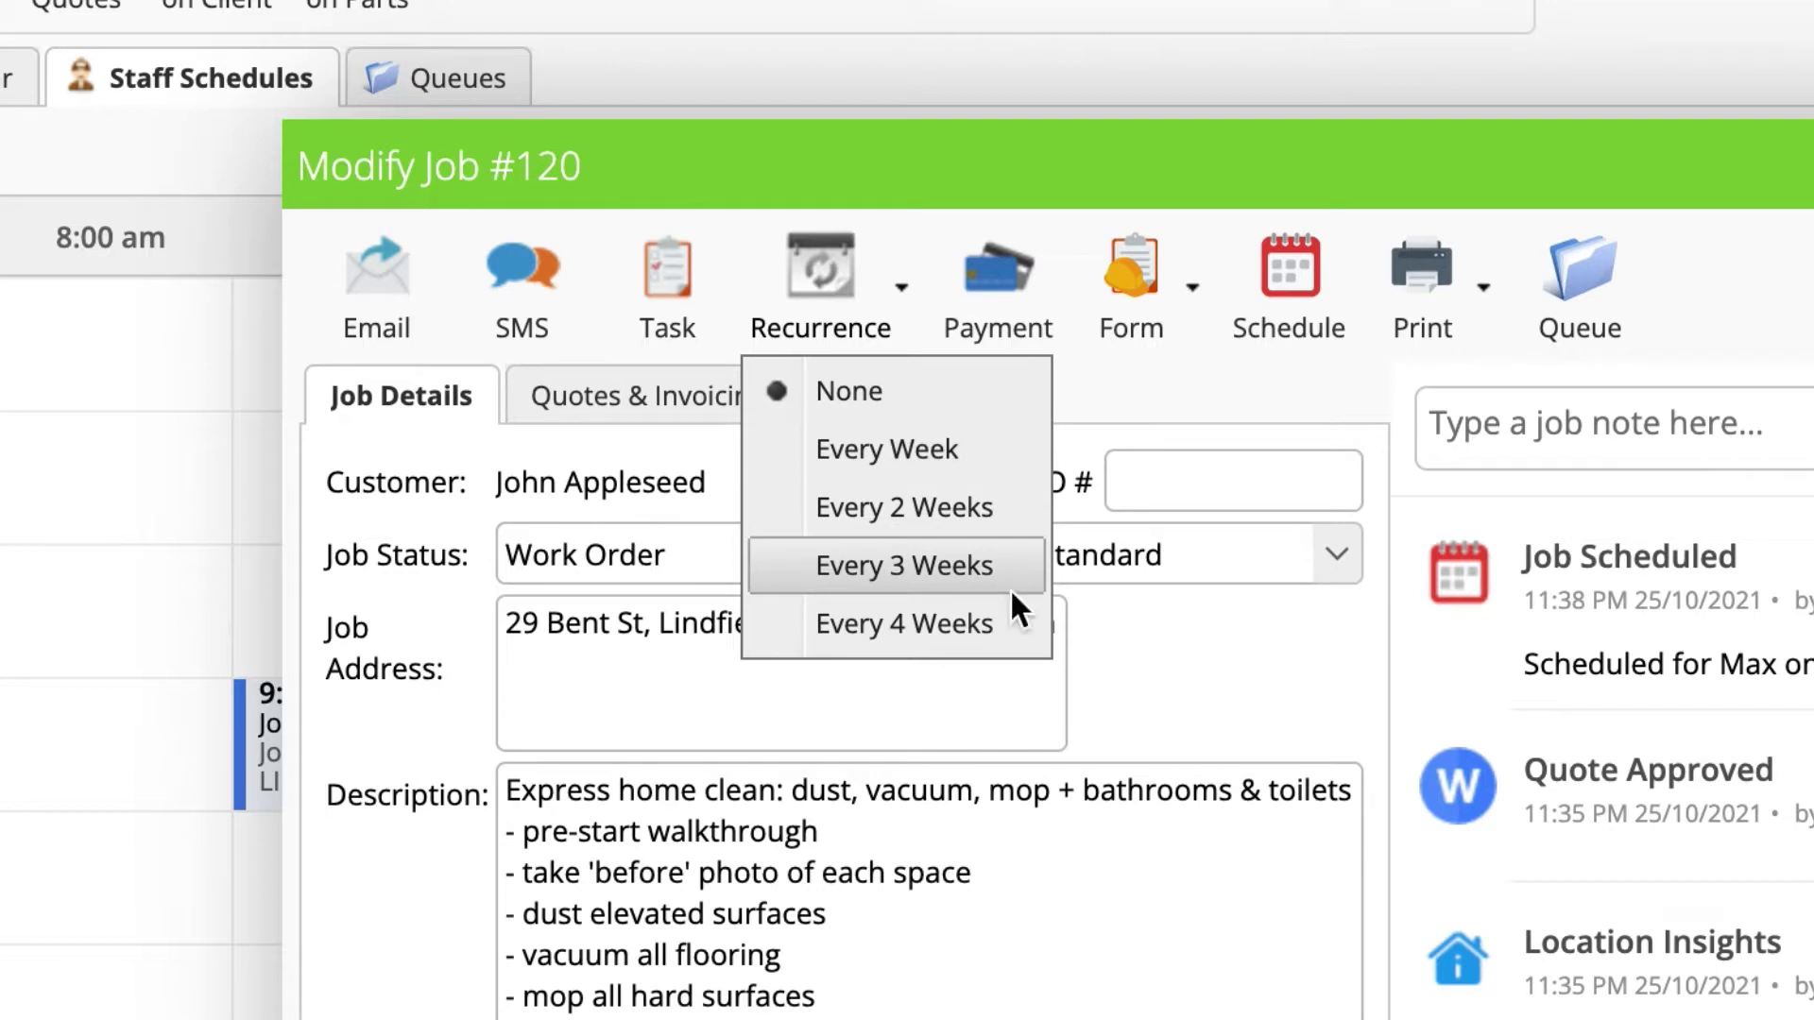
pyautogui.click(989, 450)
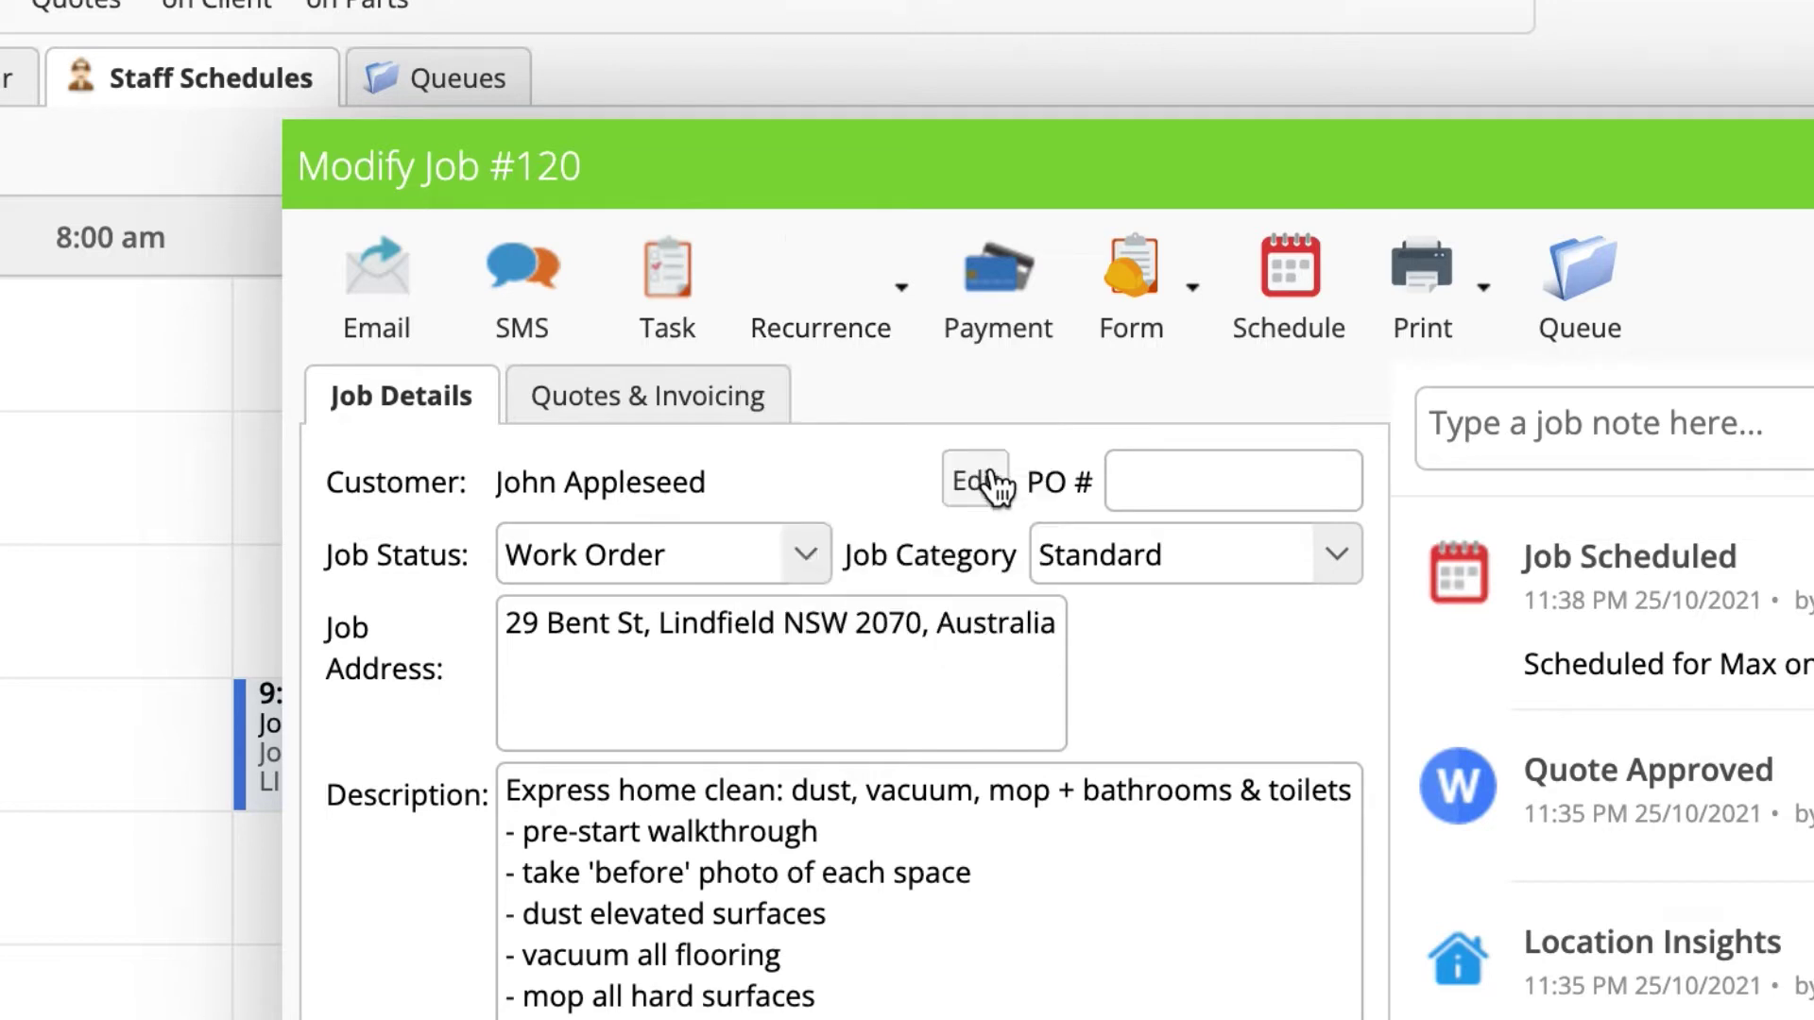
pyautogui.click(805, 555)
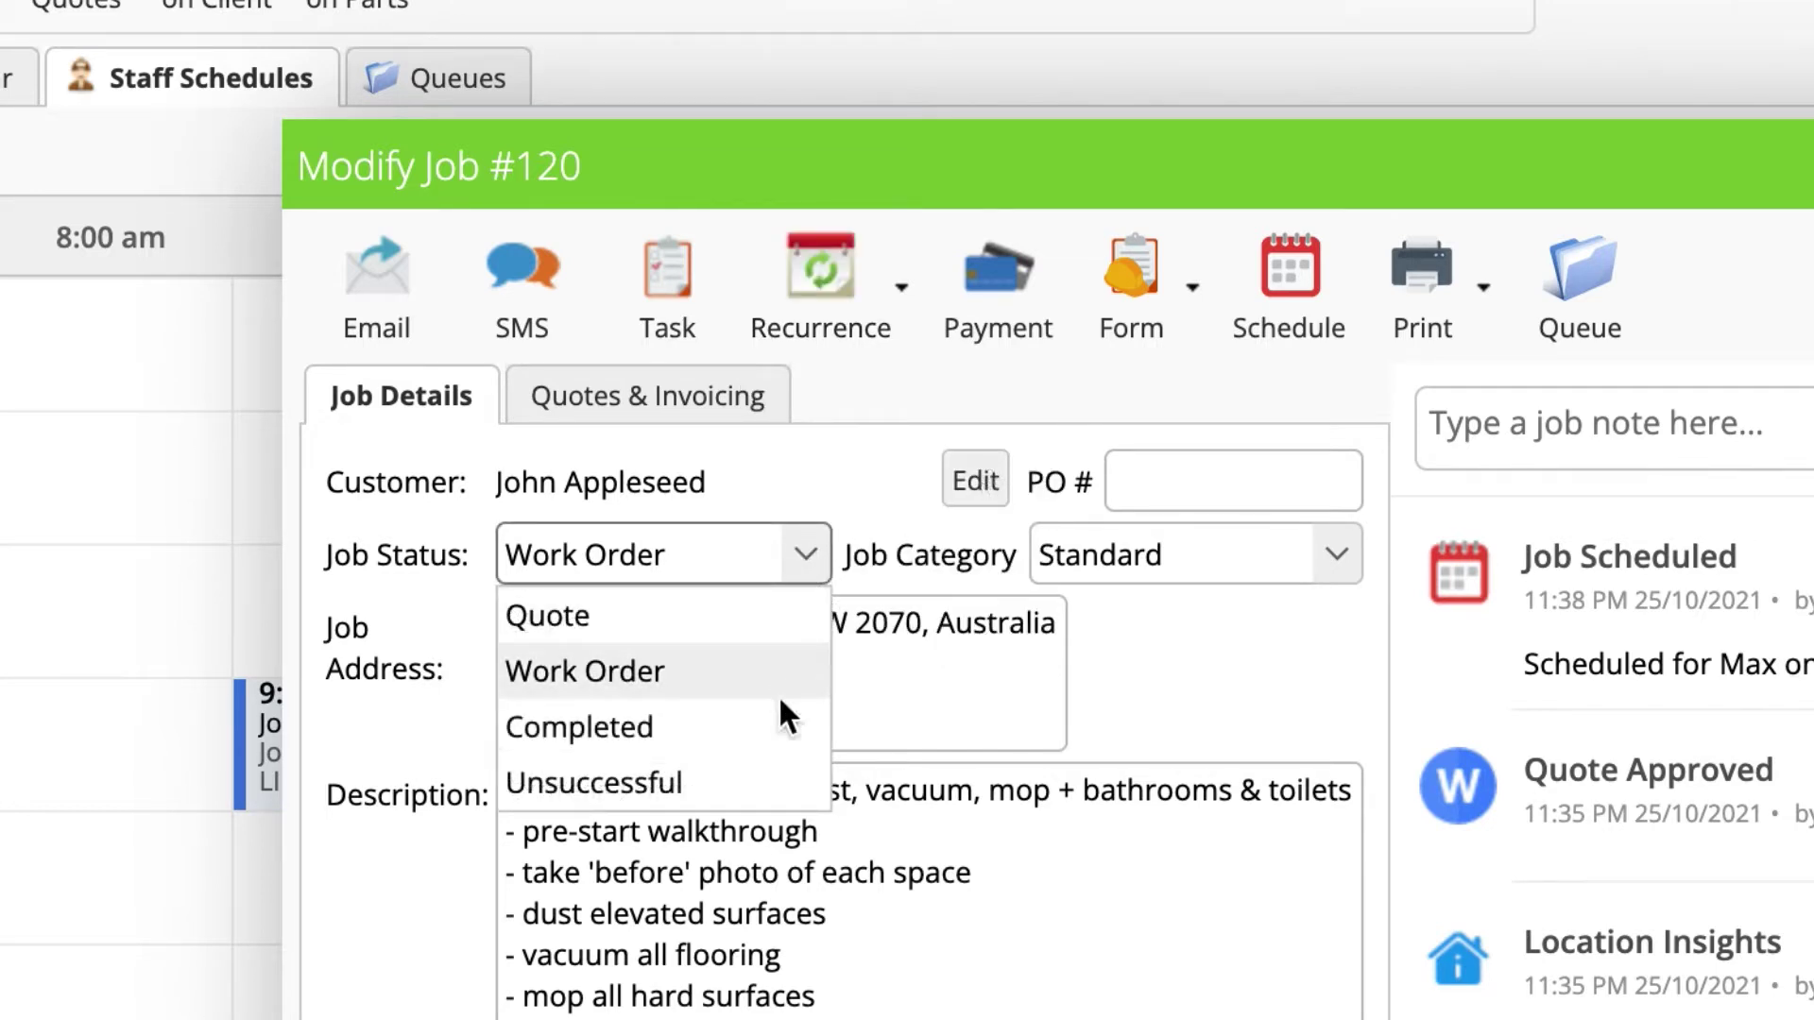
pyautogui.click(623, 731)
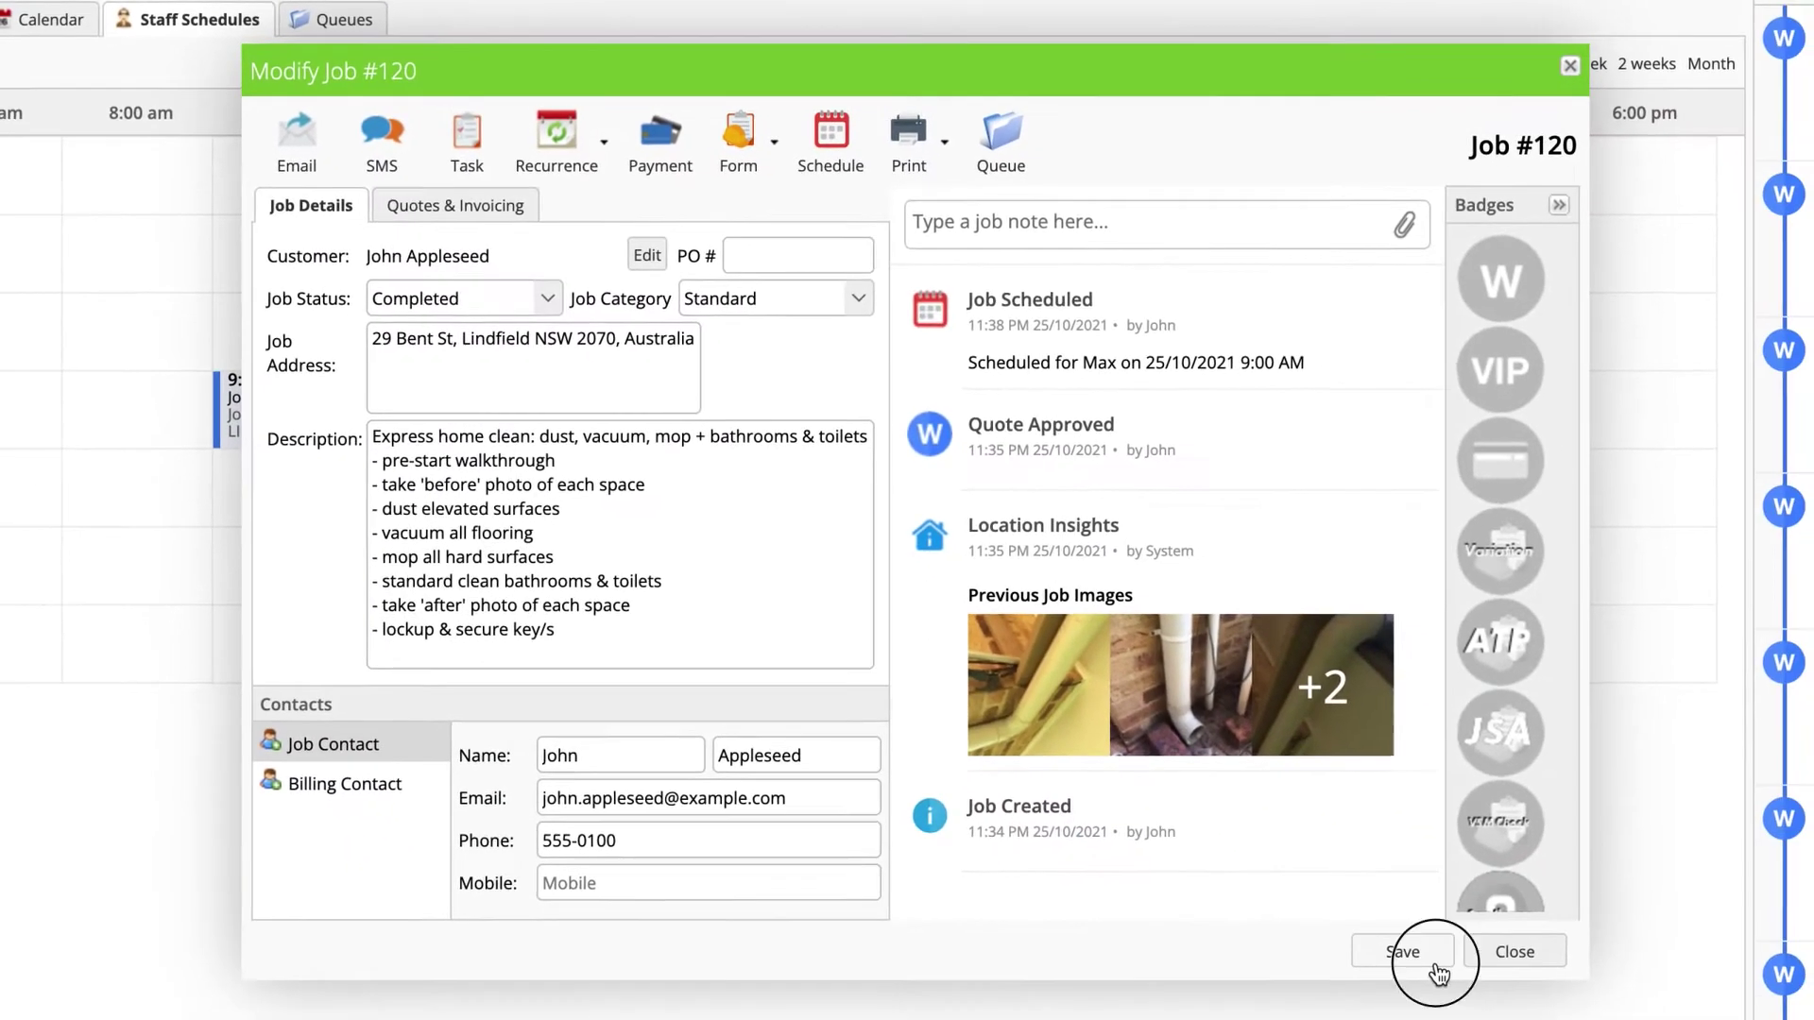
pyautogui.click(1403, 947)
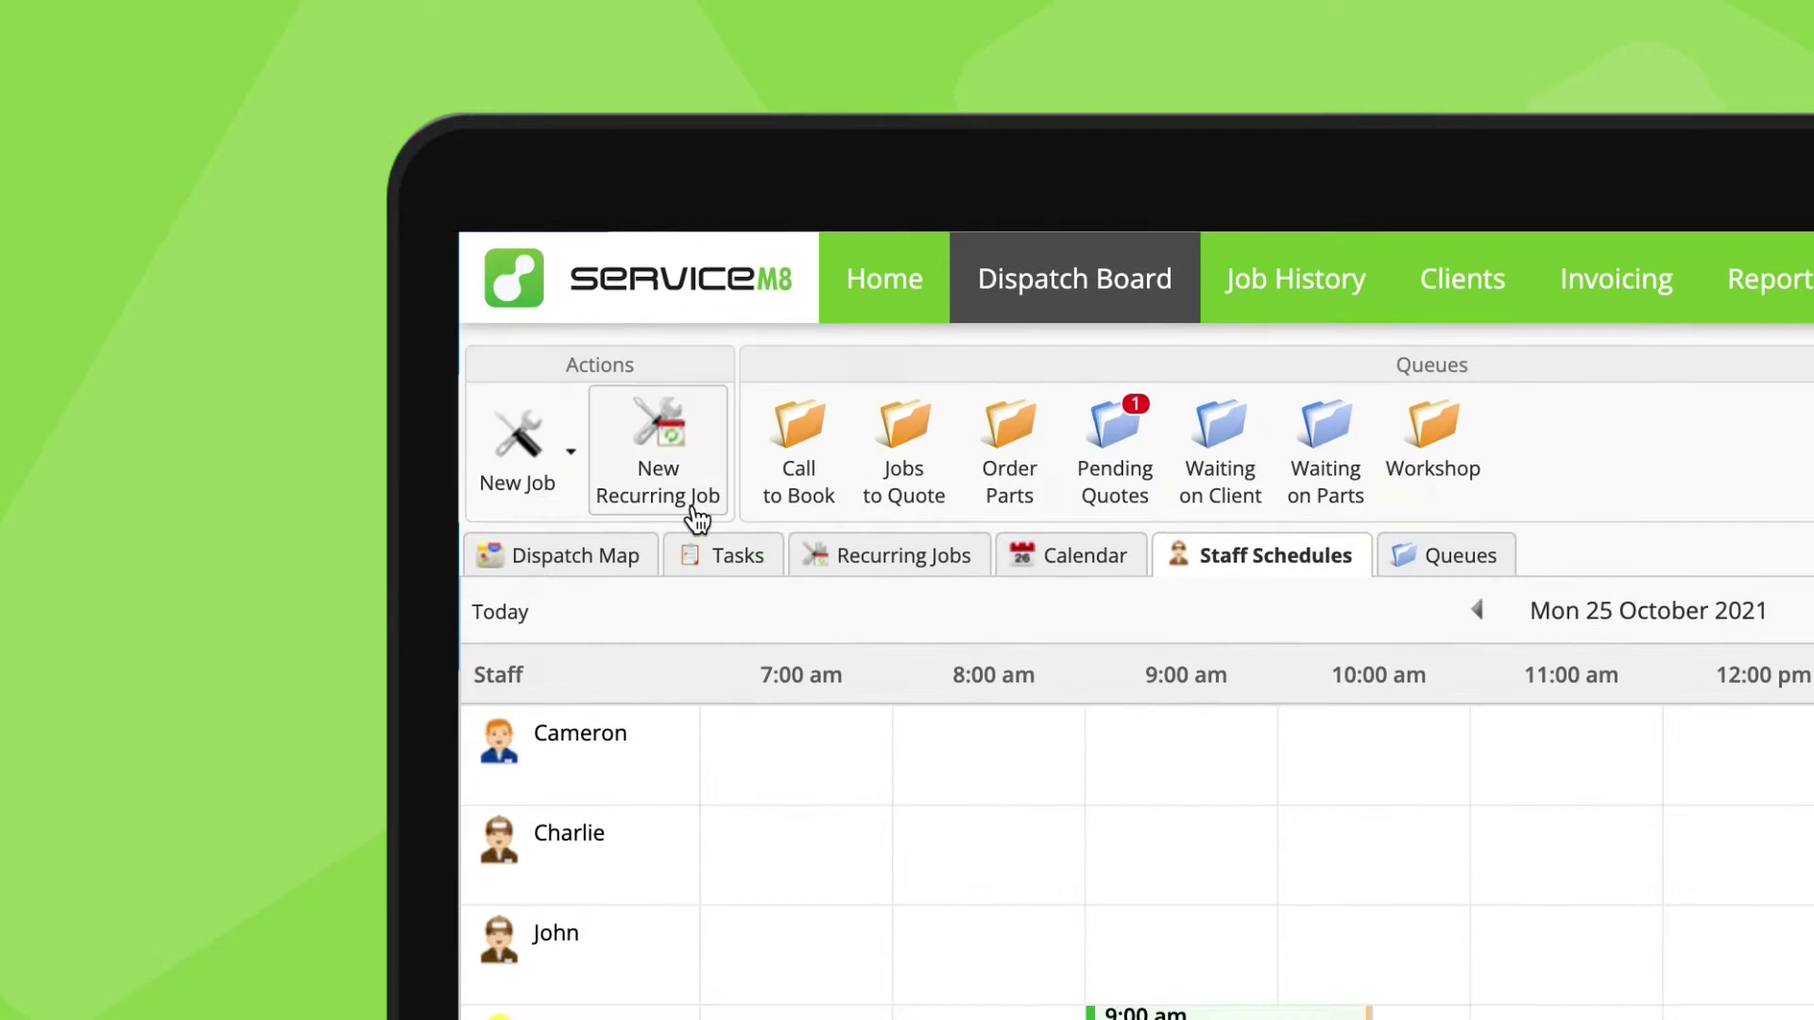
# - Clear Monday on a new recurring job, then move job #113 to about 11 am
pyautogui.click(696, 502)
pyautogui.write('2')
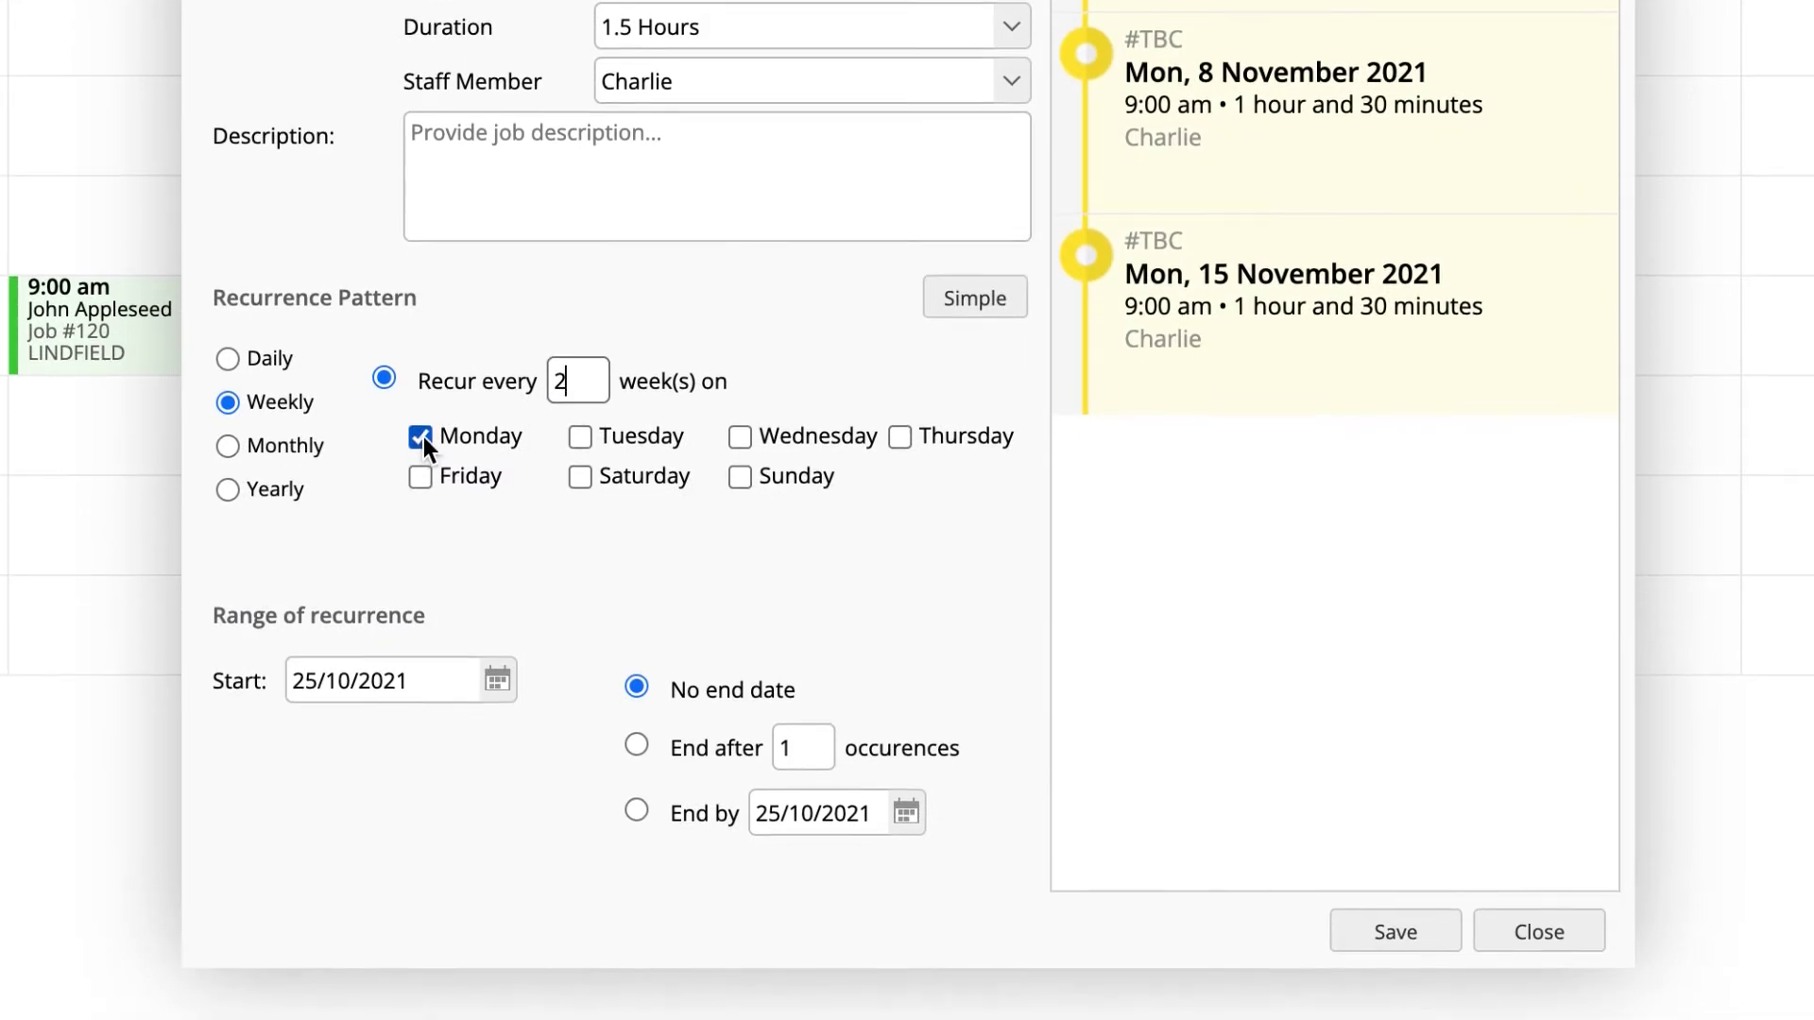
pyautogui.click(424, 437)
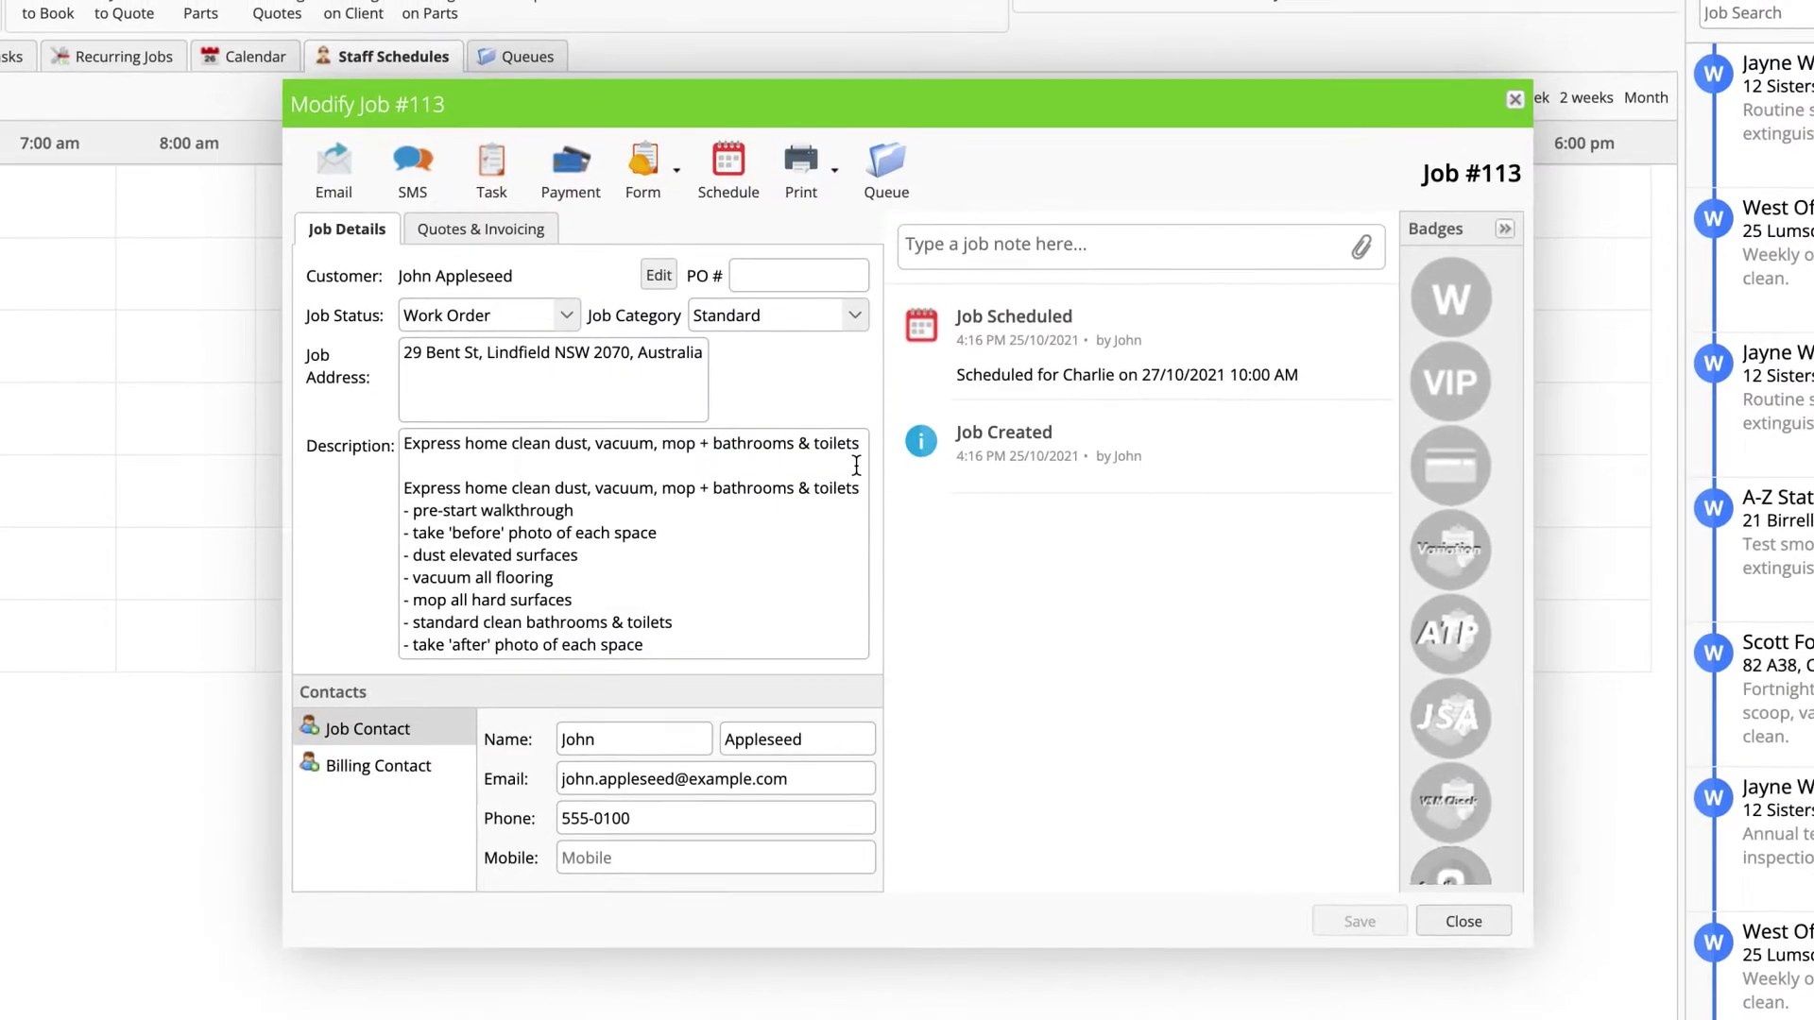
pyautogui.click(1475, 925)
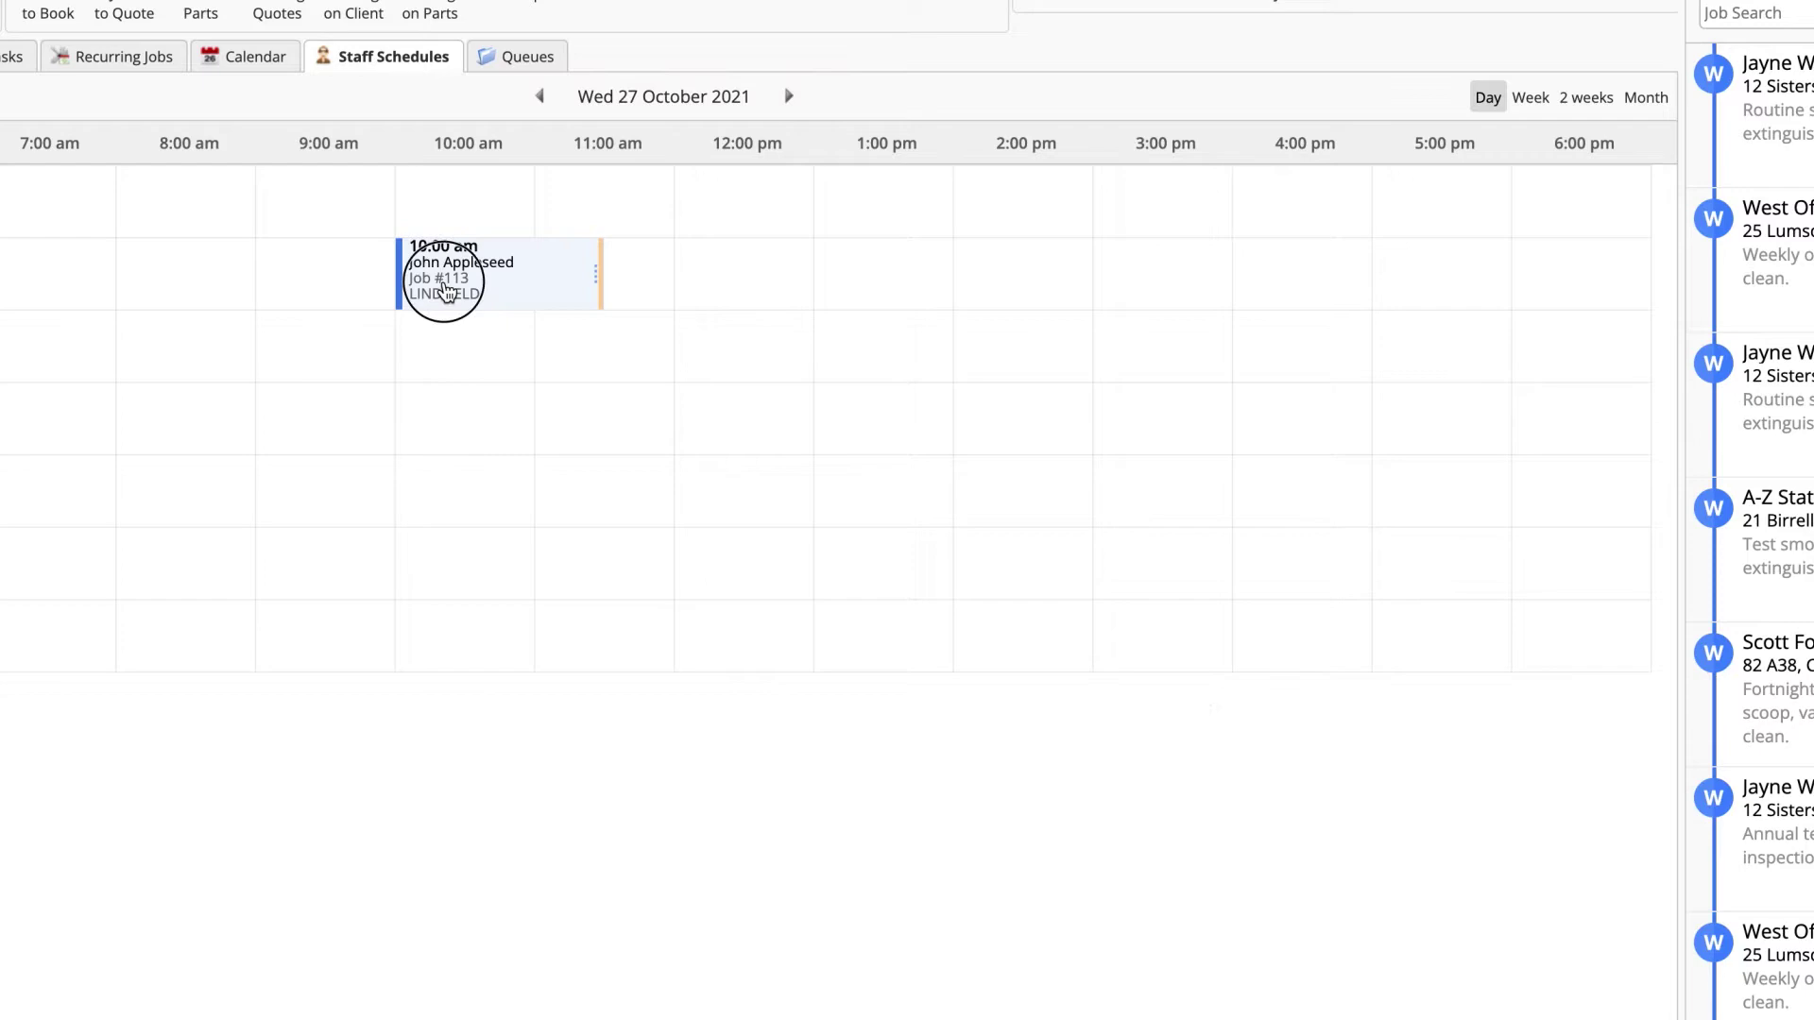
pyautogui.moveTo(445, 291); pyautogui.dragTo(568, 283)
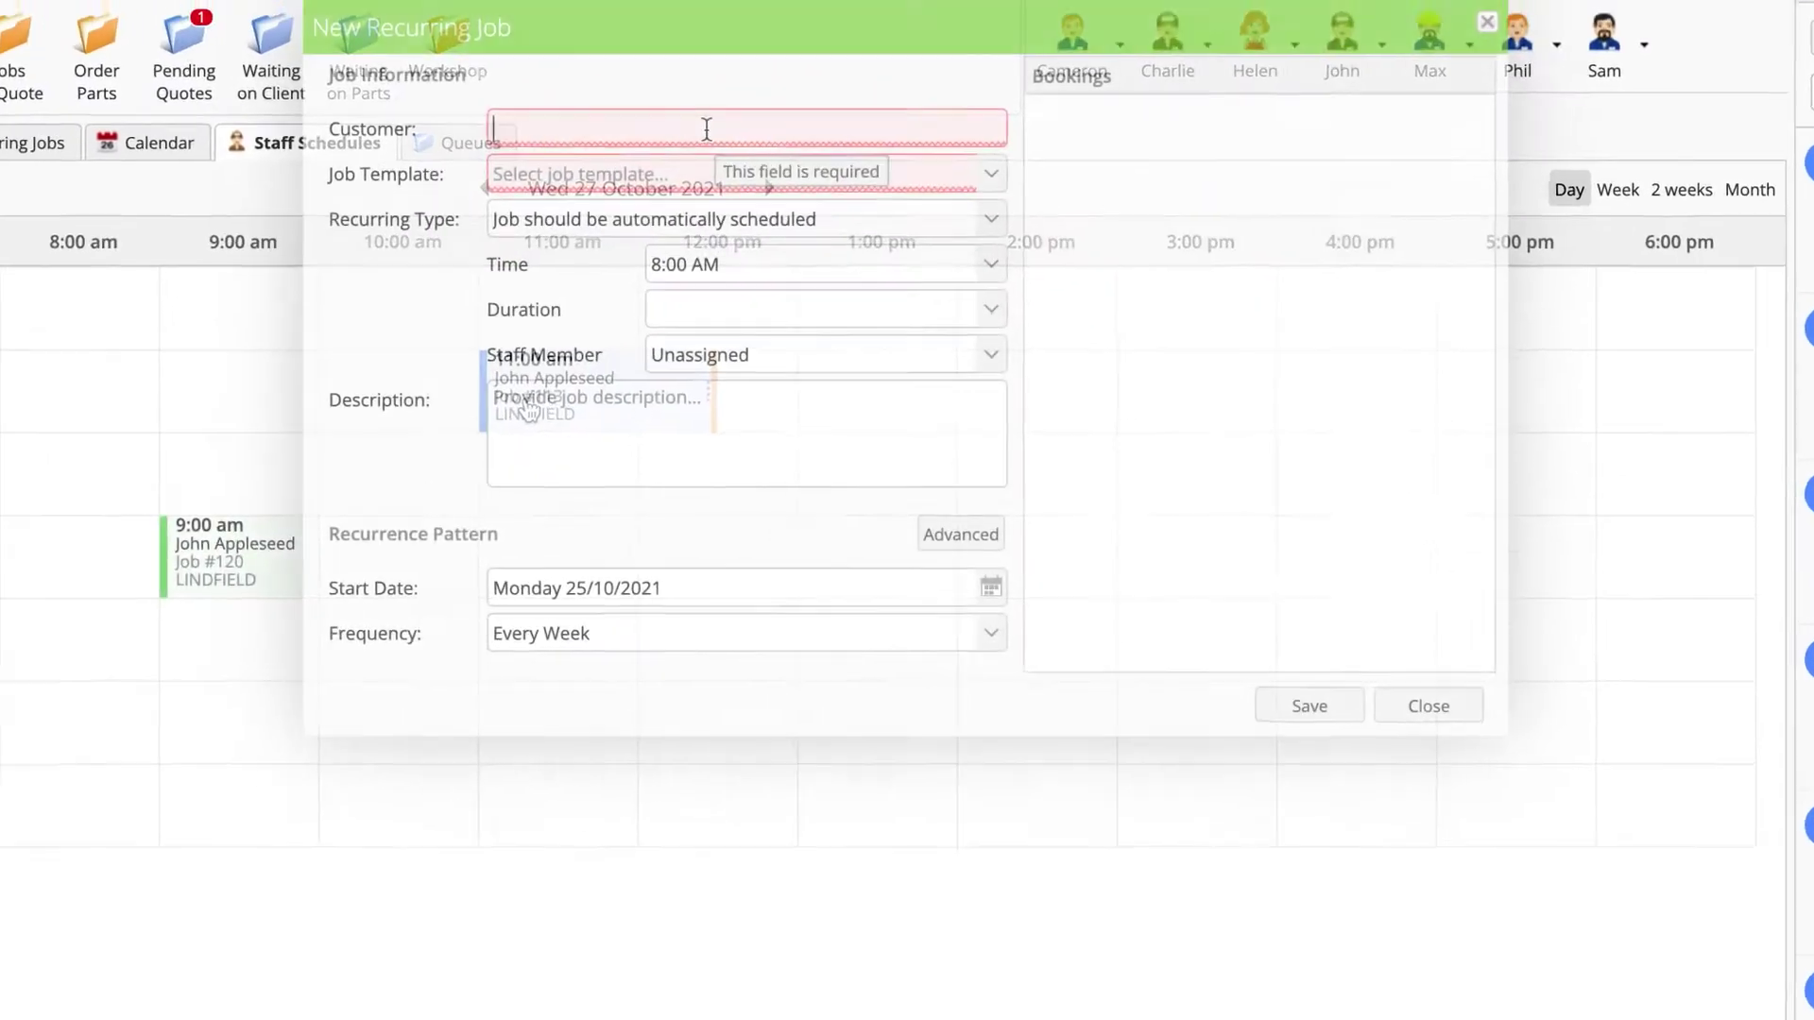
pyautogui.write('jayne white')
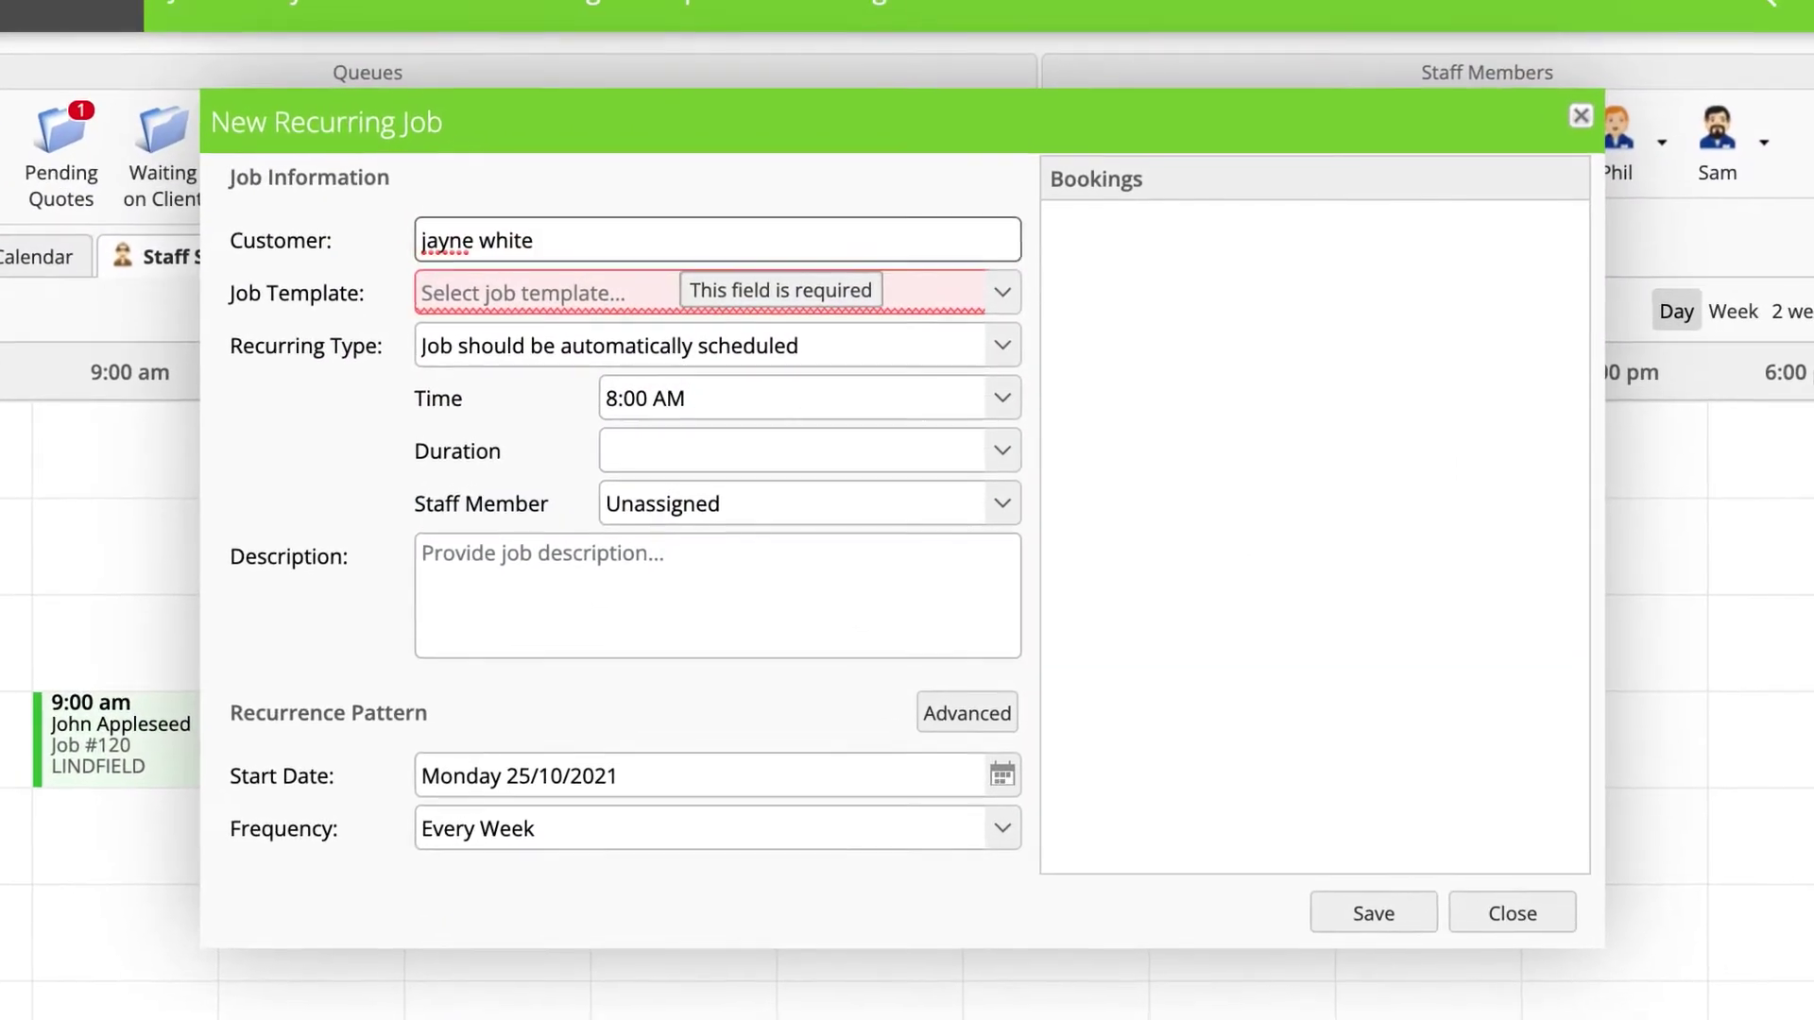
pyautogui.click(652, 321)
pyautogui.click(851, 303)
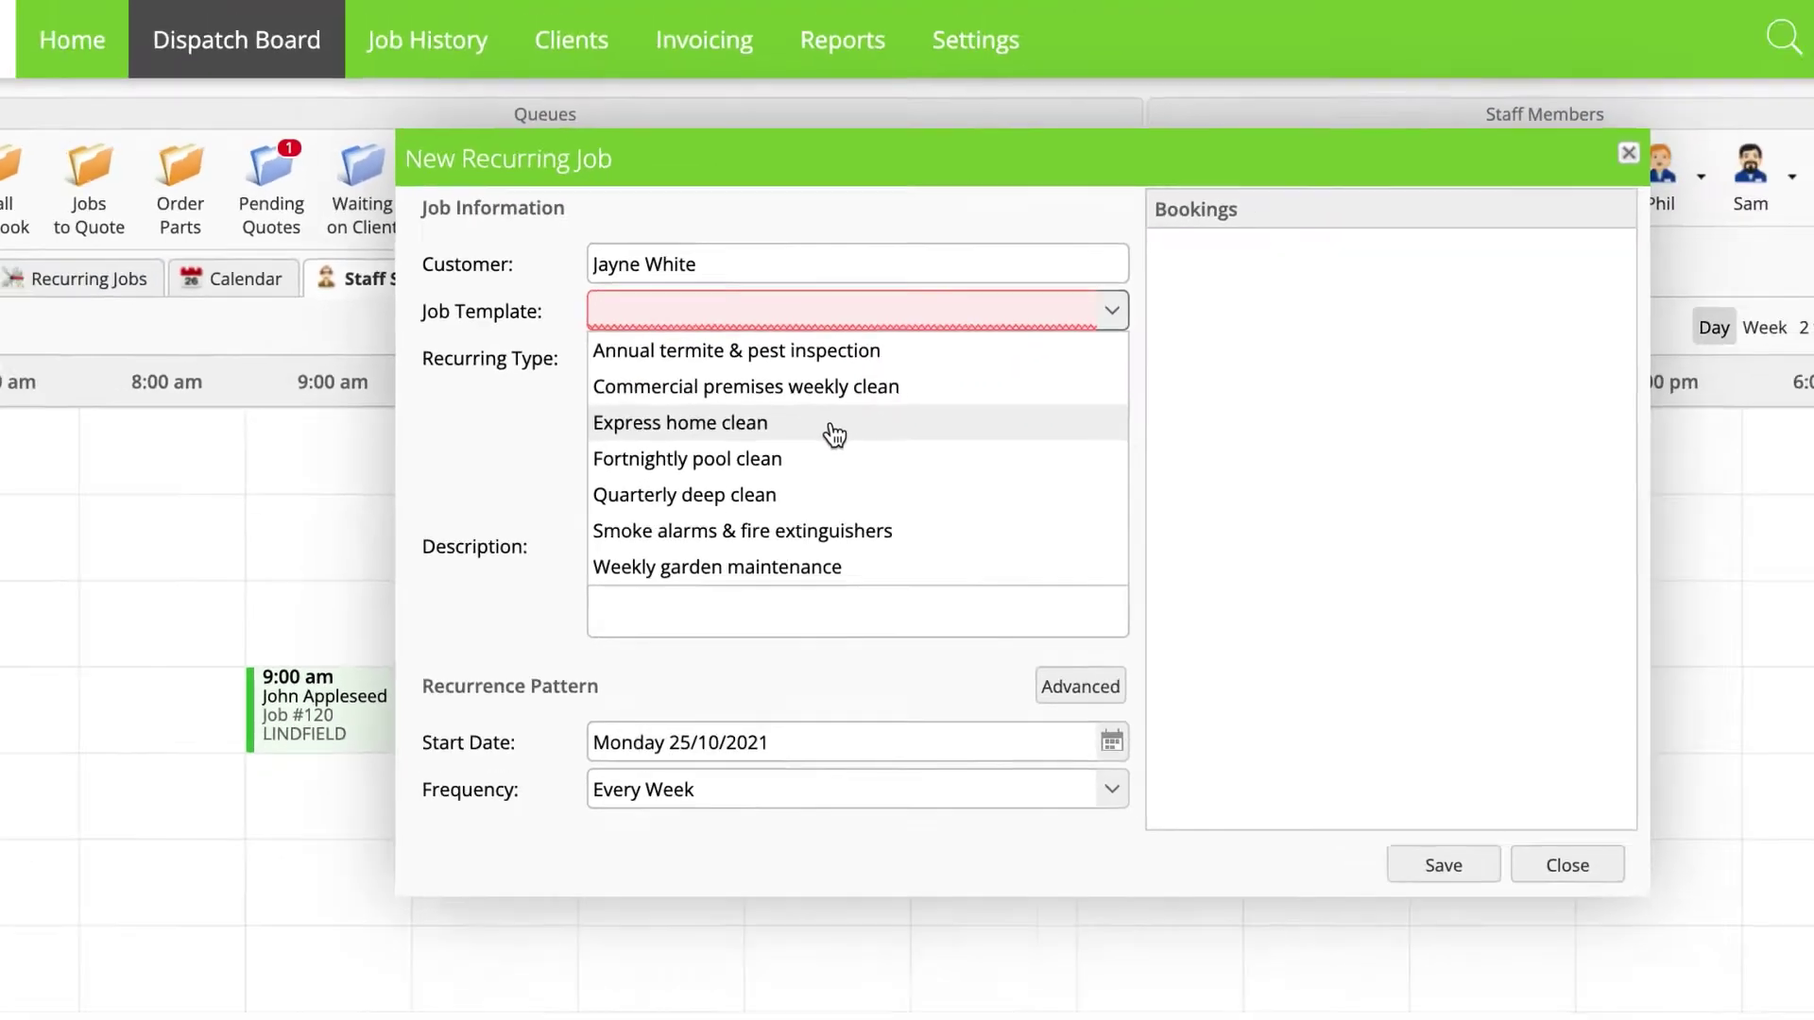
pyautogui.click(667, 505)
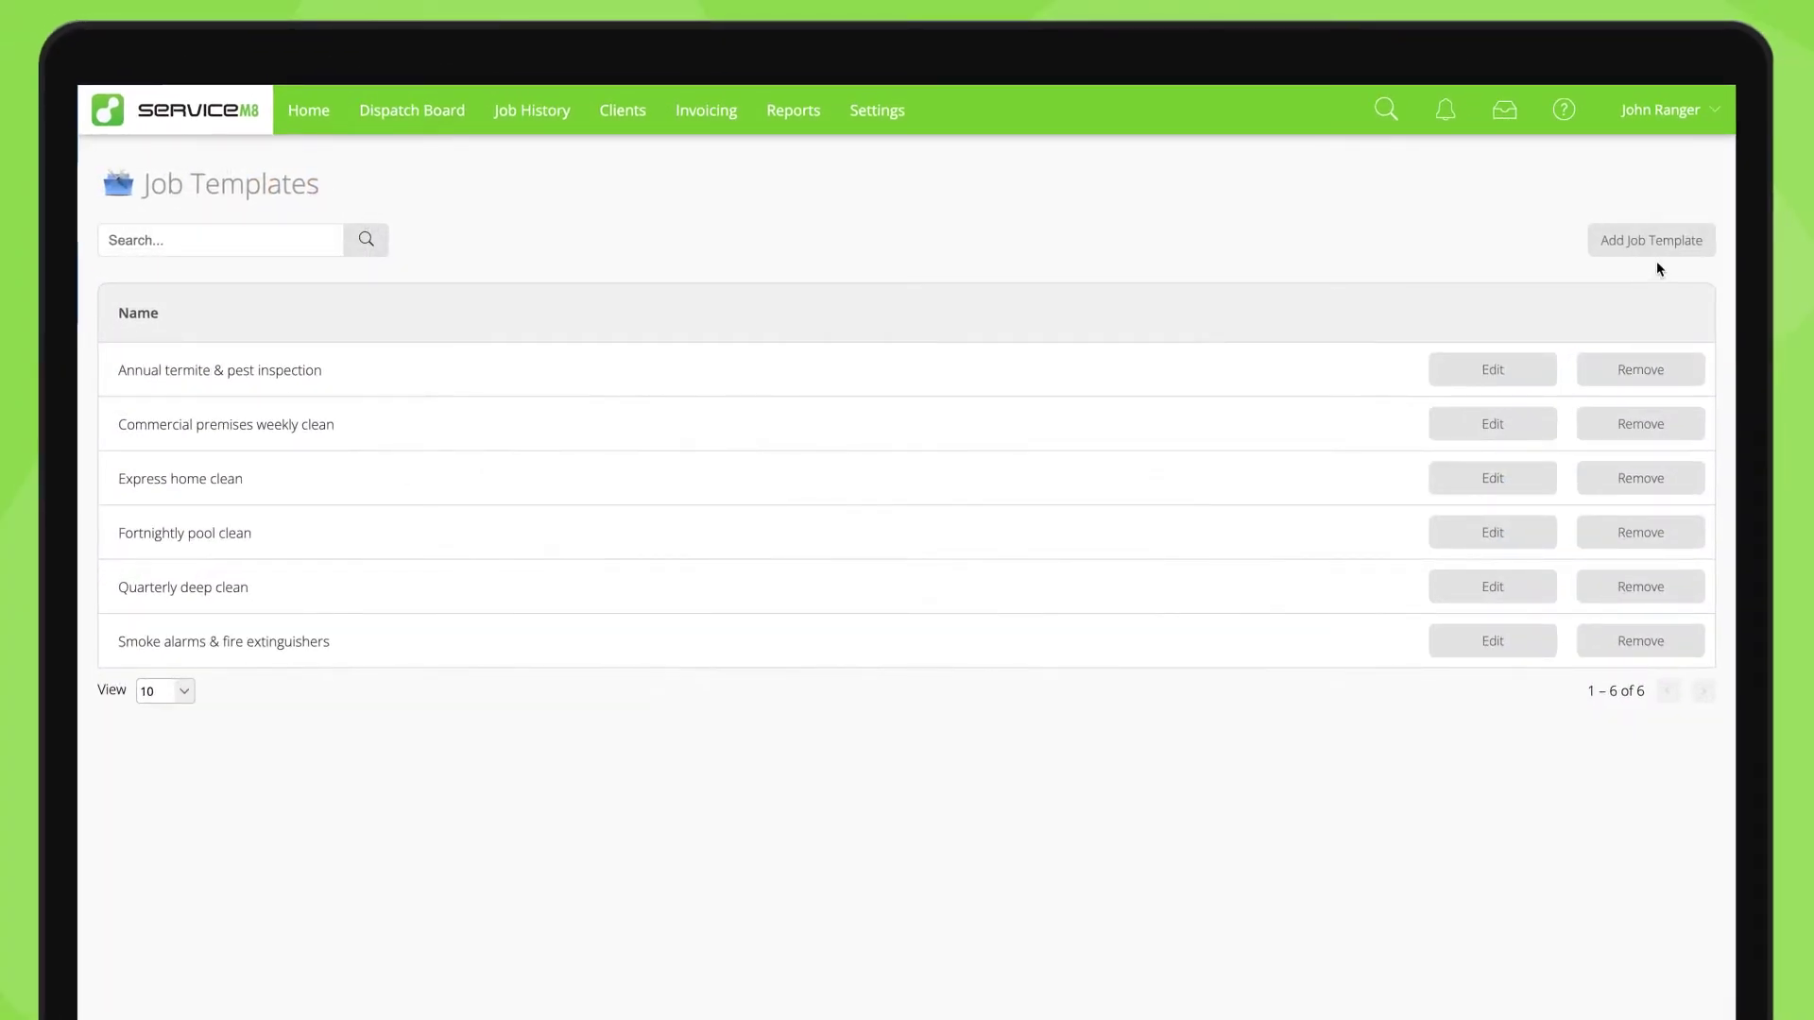
# - Start a new job template with Work Order status and Standard category
pyautogui.click(1658, 249)
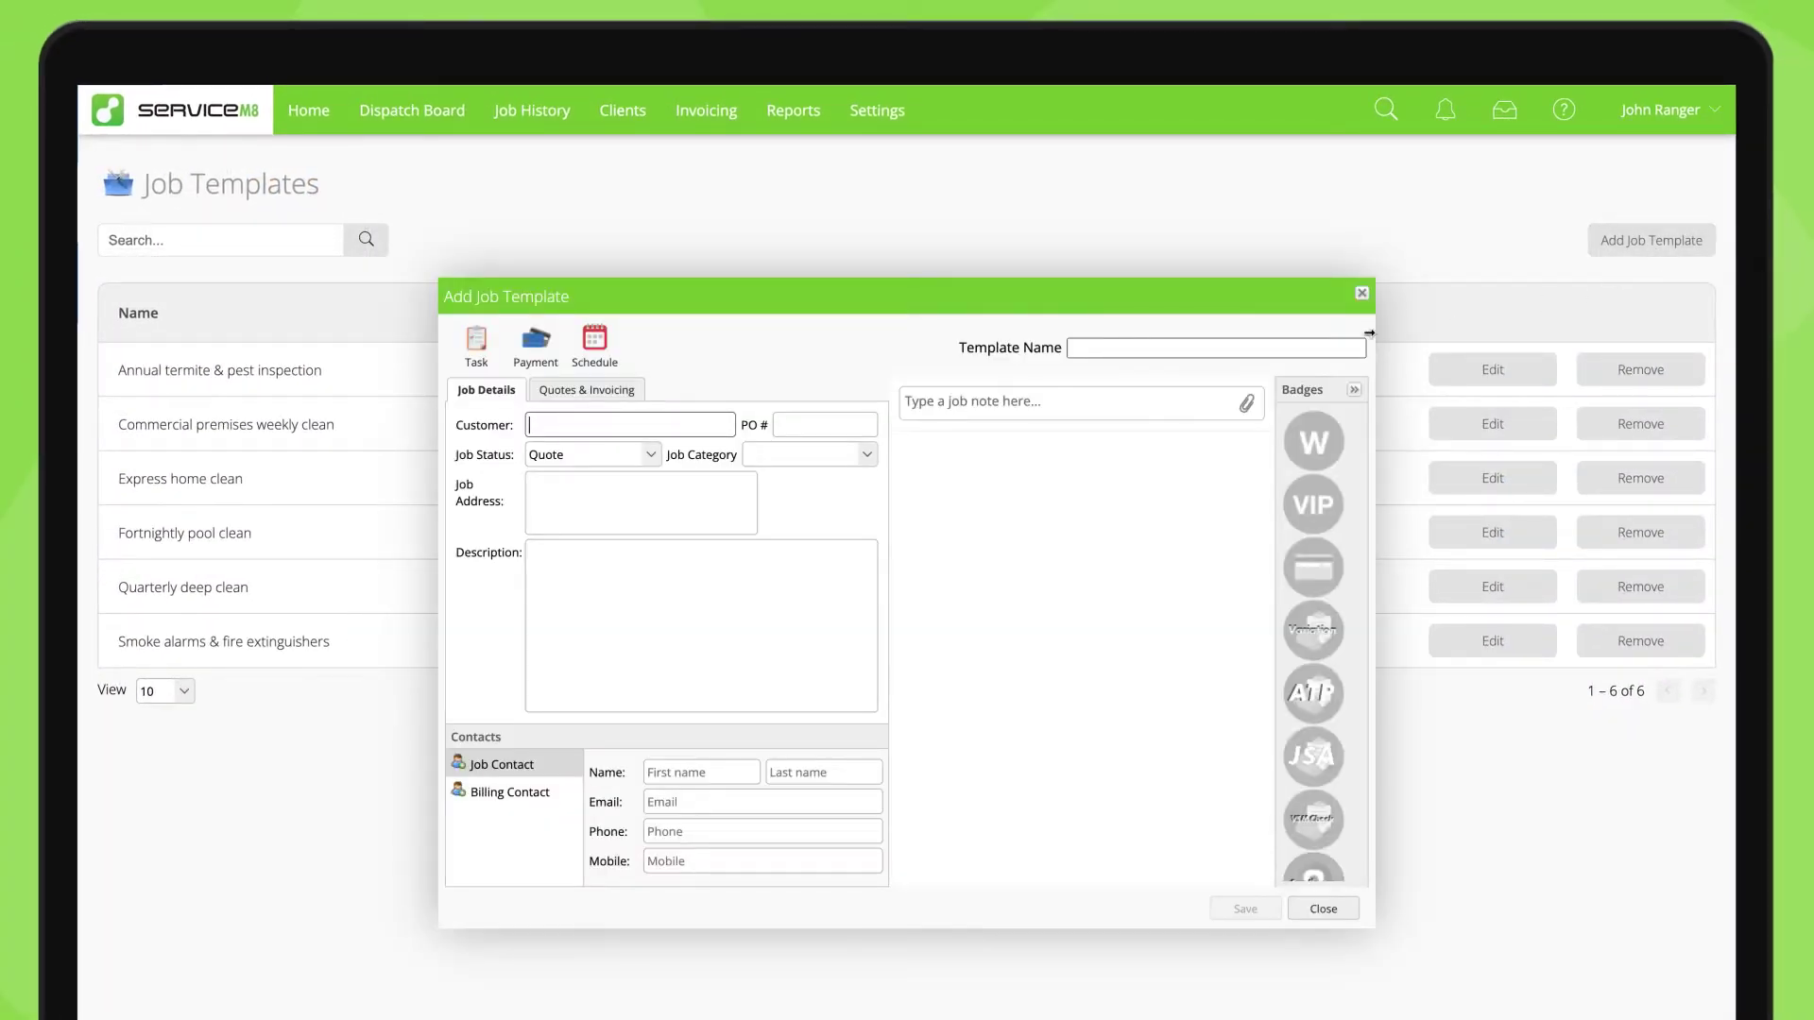
pyautogui.write('Weekly garden maintenance')
pyautogui.click(651, 455)
pyautogui.click(581, 501)
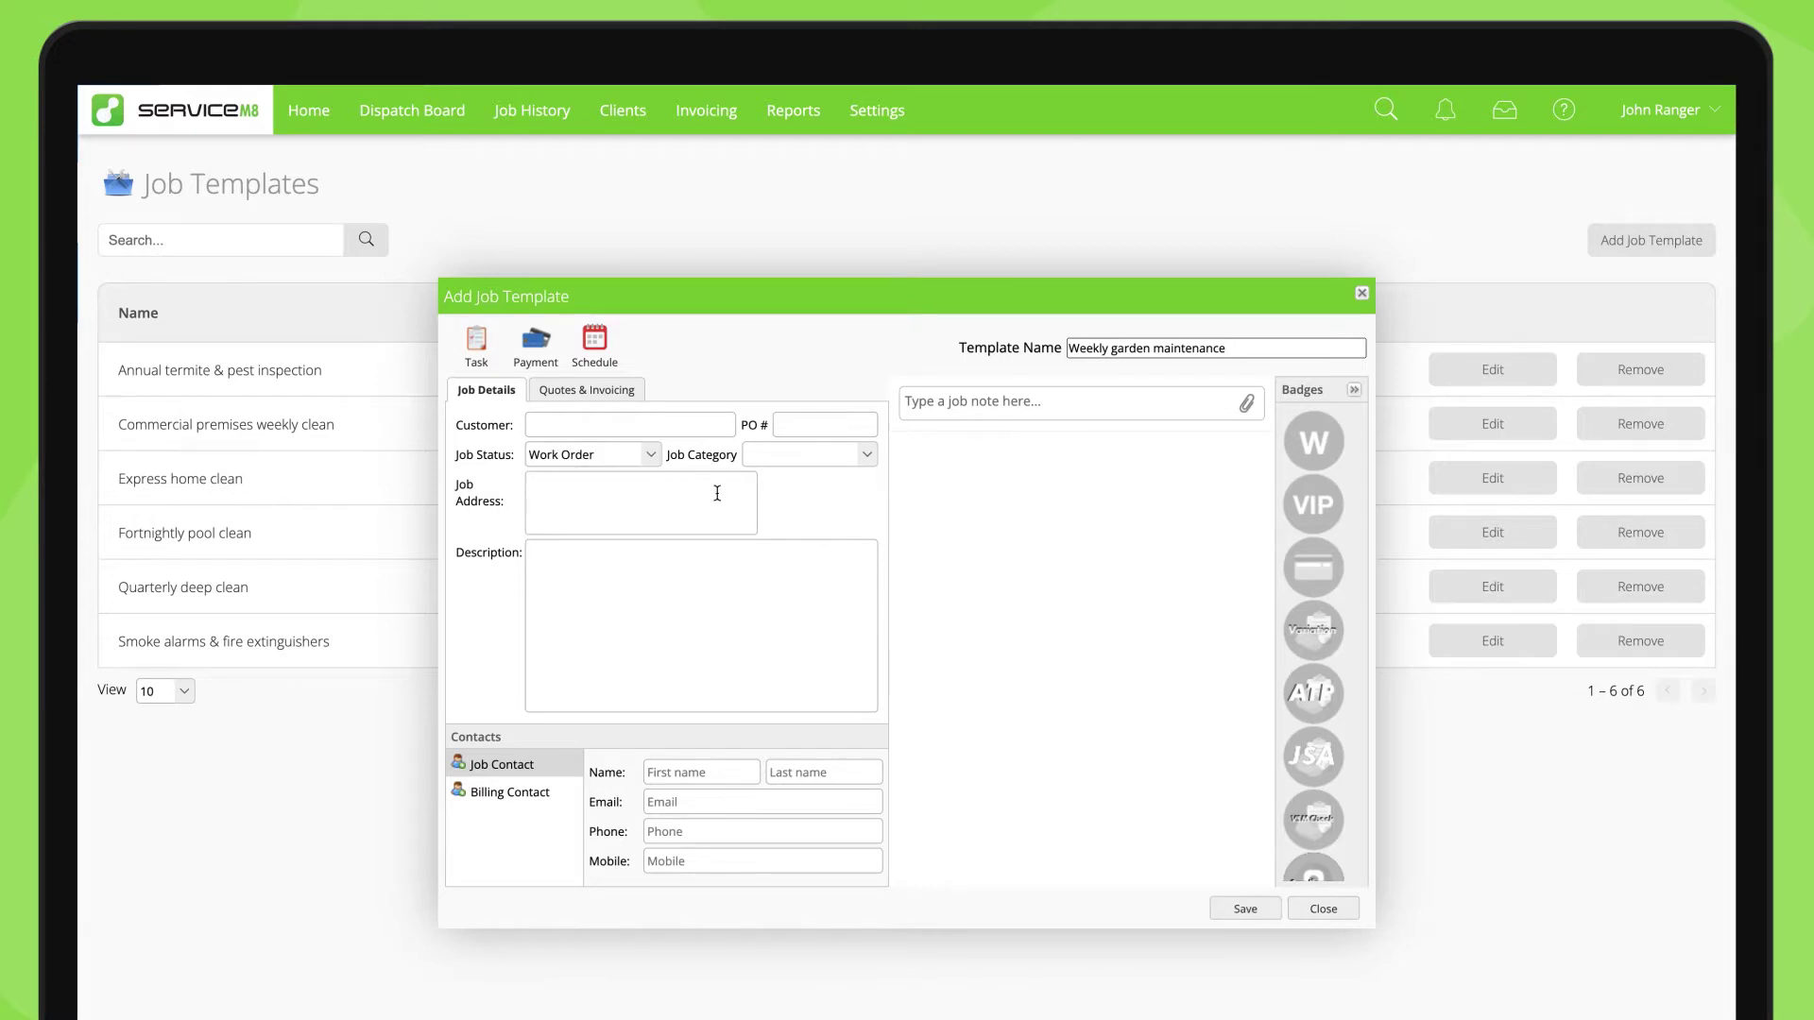
pyautogui.click(842, 461)
pyautogui.click(824, 495)
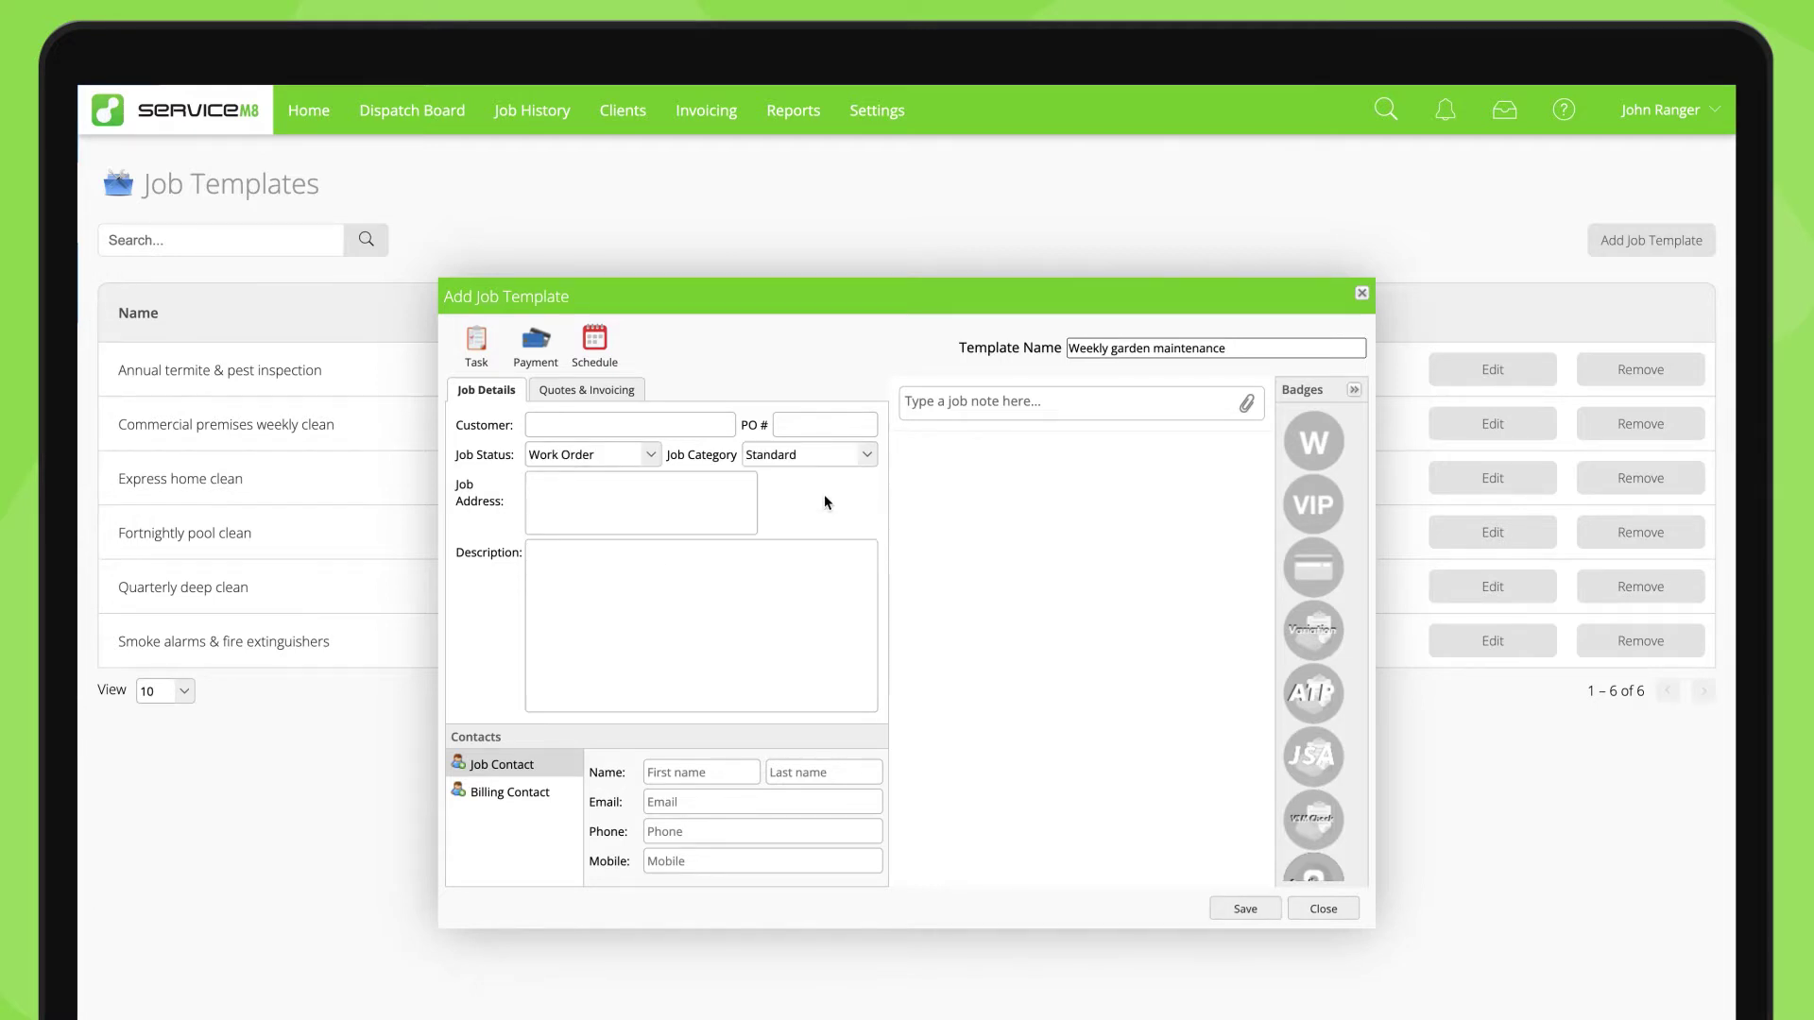
# - Paste the garden task description, save Weekly garden maintenance, and reopen Settings > Job Templates
pyautogui.click(693, 616)
pyautogui.write("Mow & edge front and rear lawns, carry out minor weed spraying, and clear away fallen branches and palm fronds. - pre-start scope & safety assessment - take 'before' photo - edge trimming - mow lawns front & rear - spray weeds garden beds & paved surfaces - remove fallen branches & fronds - clear with blower")
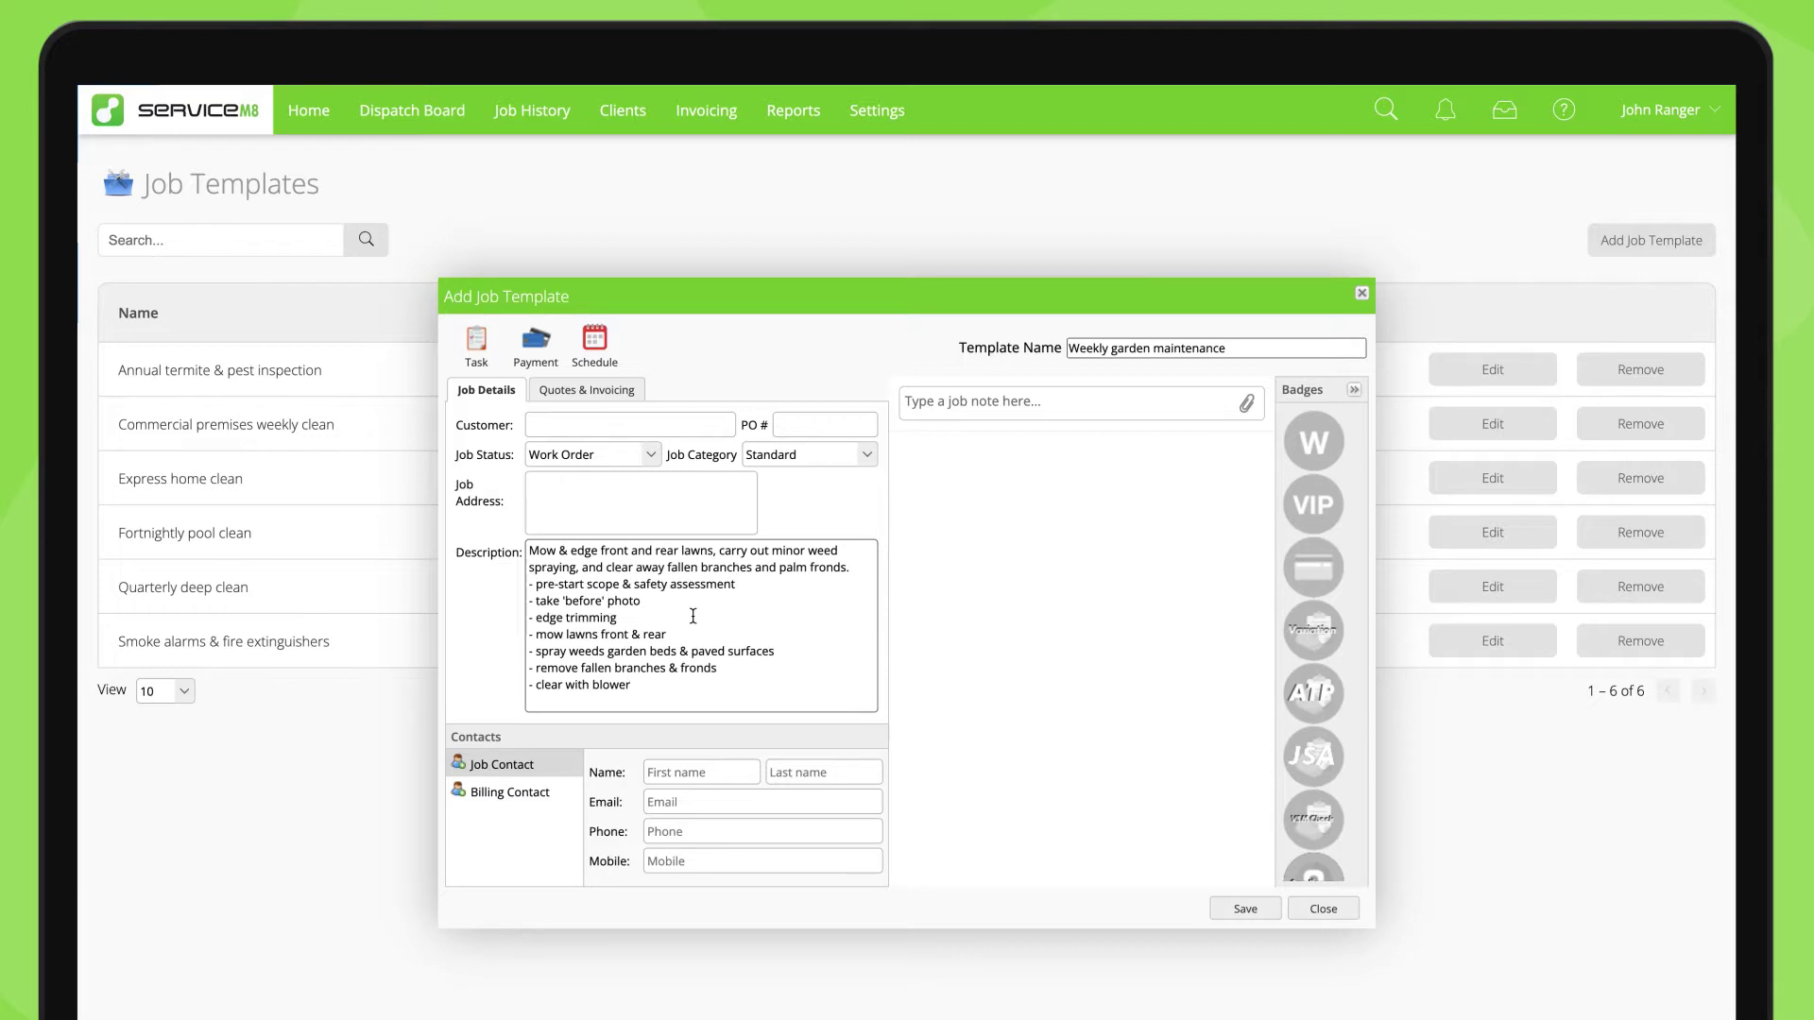
pyautogui.click(1243, 909)
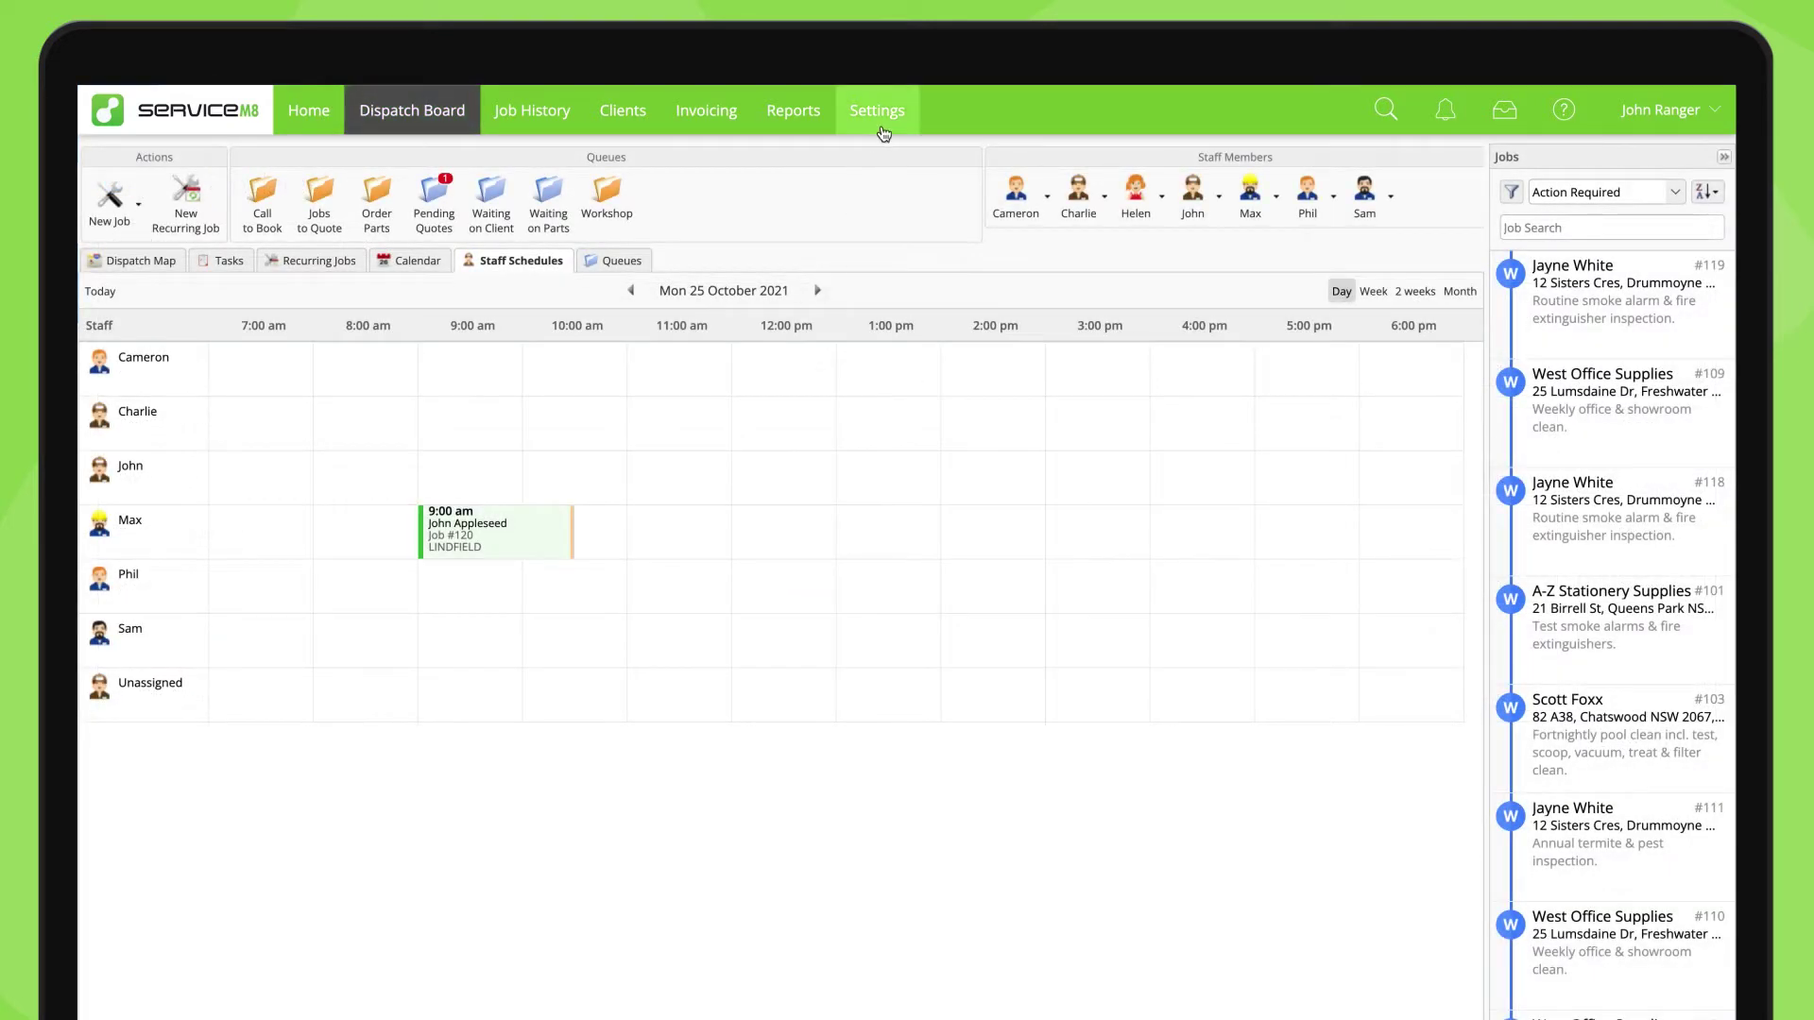
pyautogui.click(876, 109)
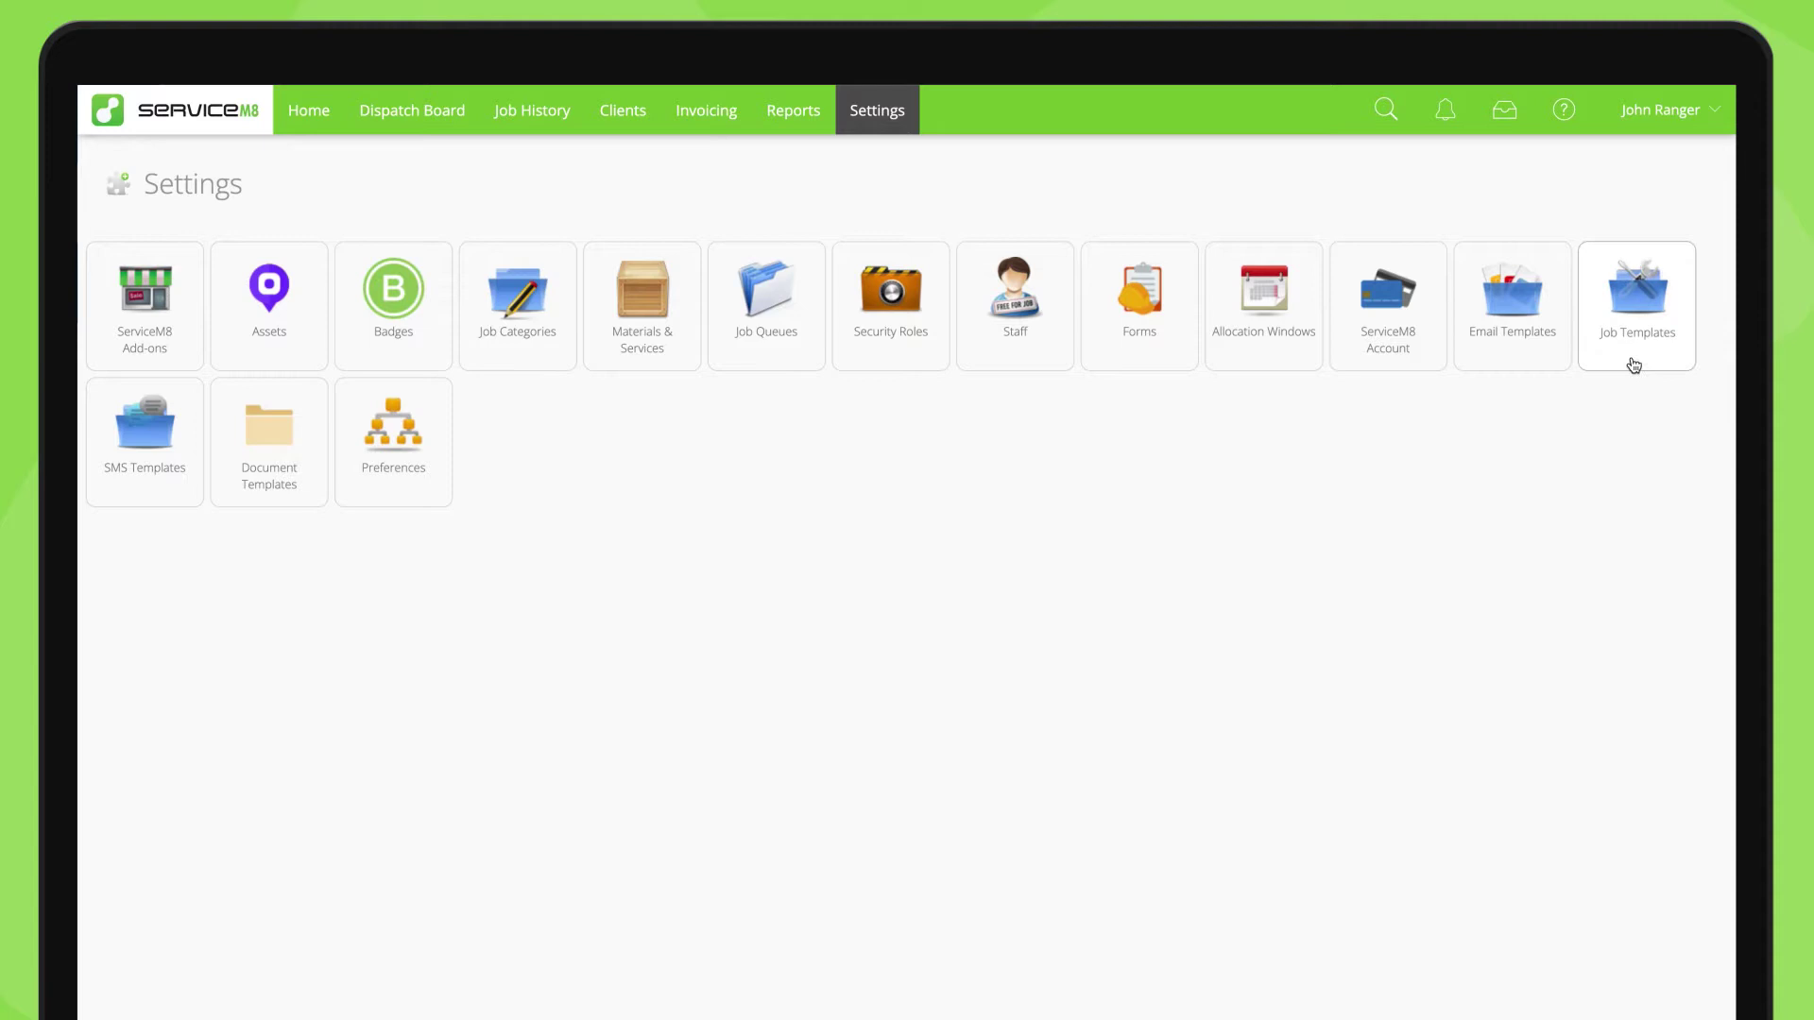
pyautogui.click(1636, 306)
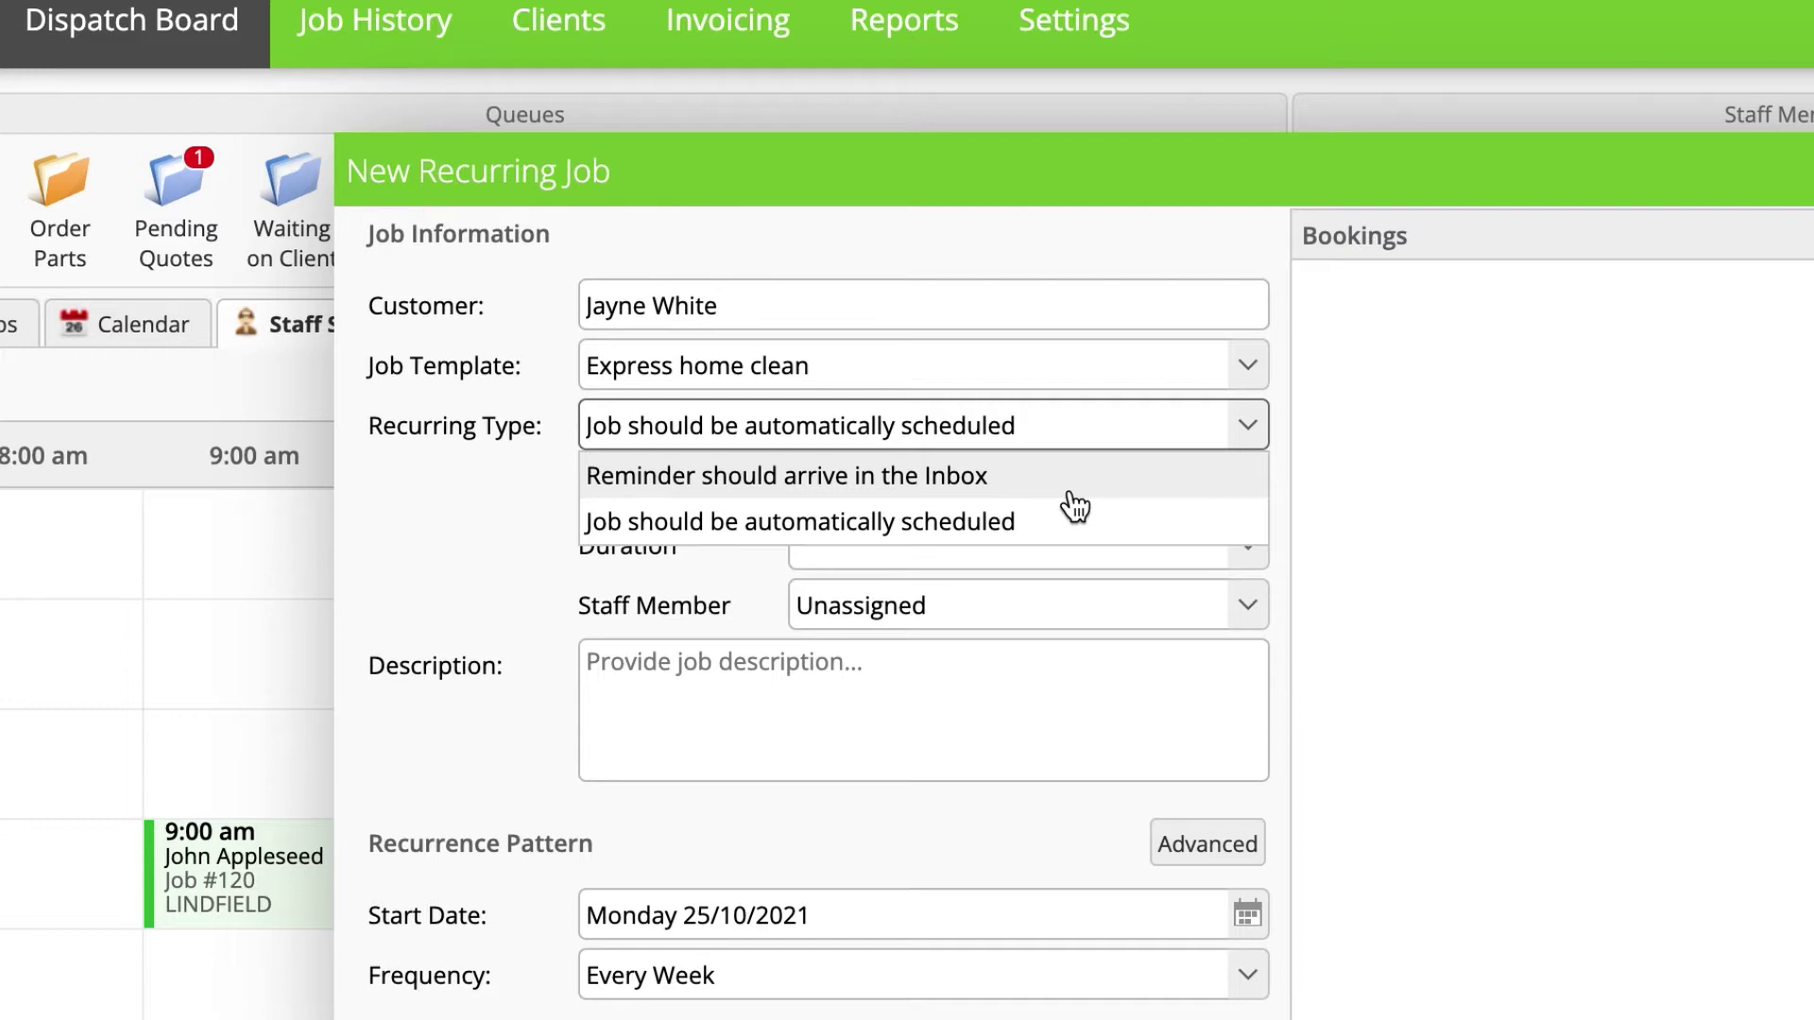
# - Auto-schedule bookings at 9:00 AM, lasting 1.5 hours, assigned to Charlie, and show Advanced options
pyautogui.click(1056, 525)
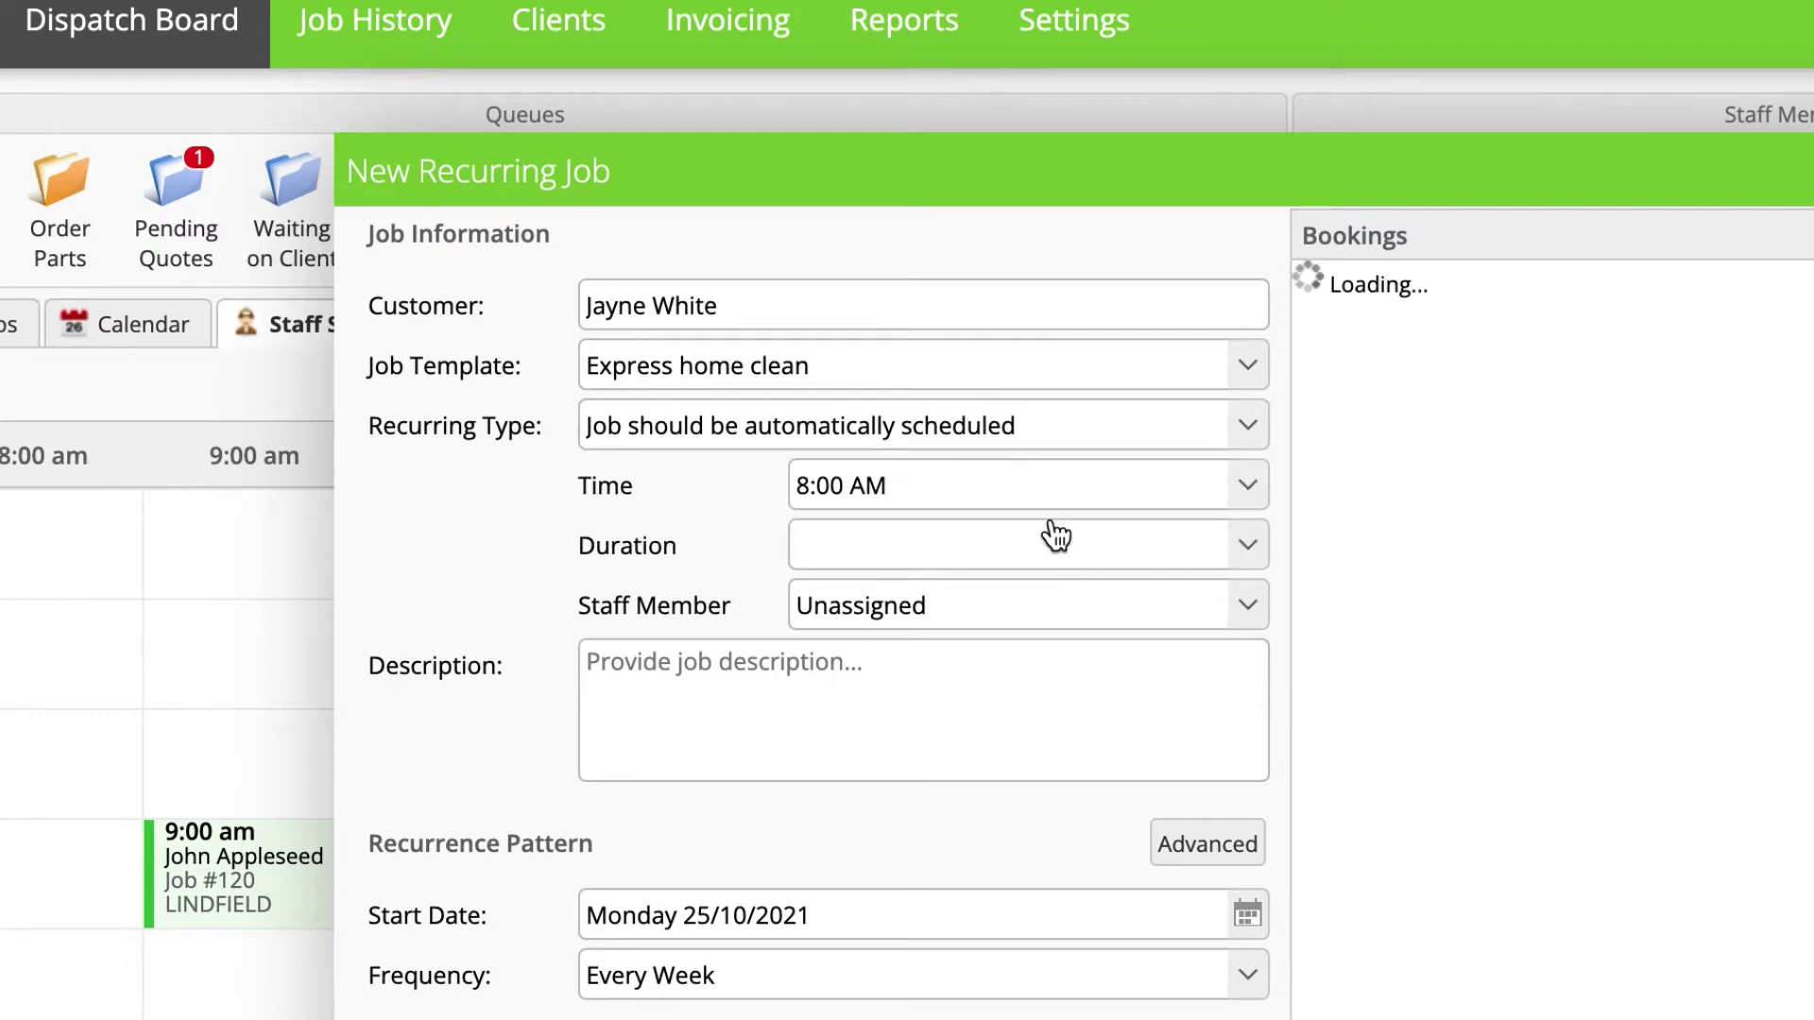
pyautogui.click(1163, 489)
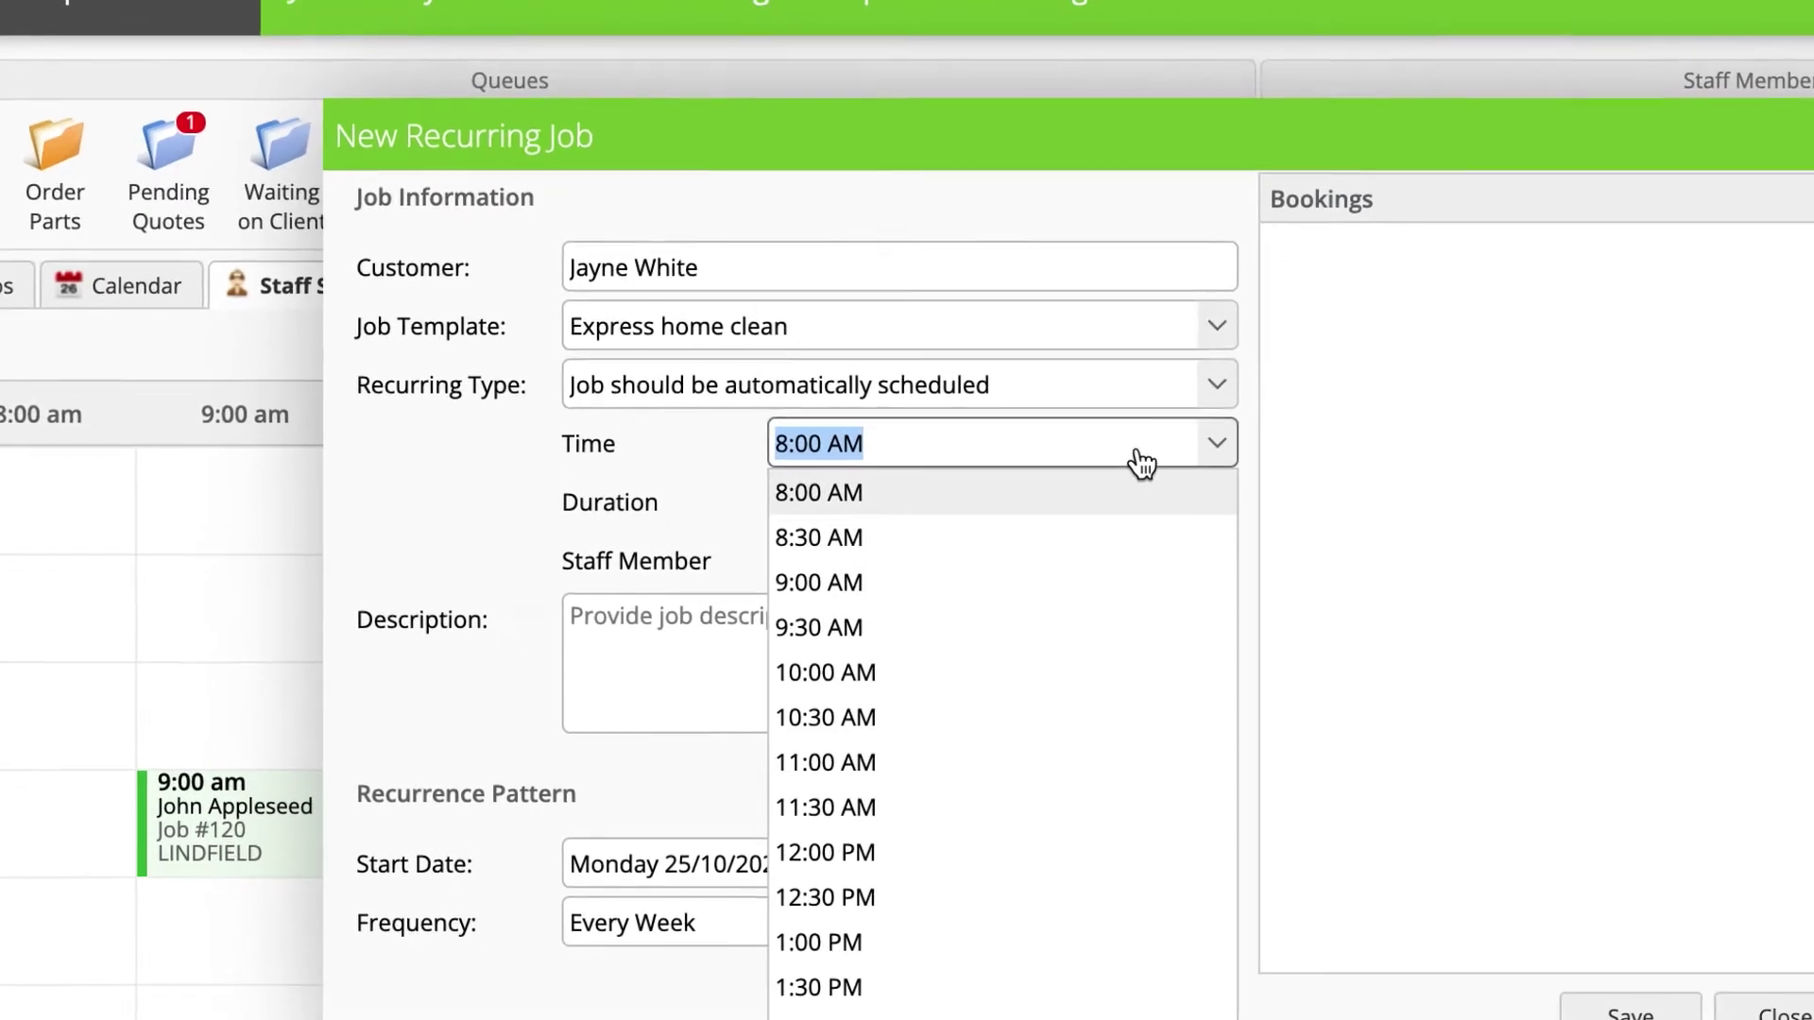
pyautogui.click(1078, 567)
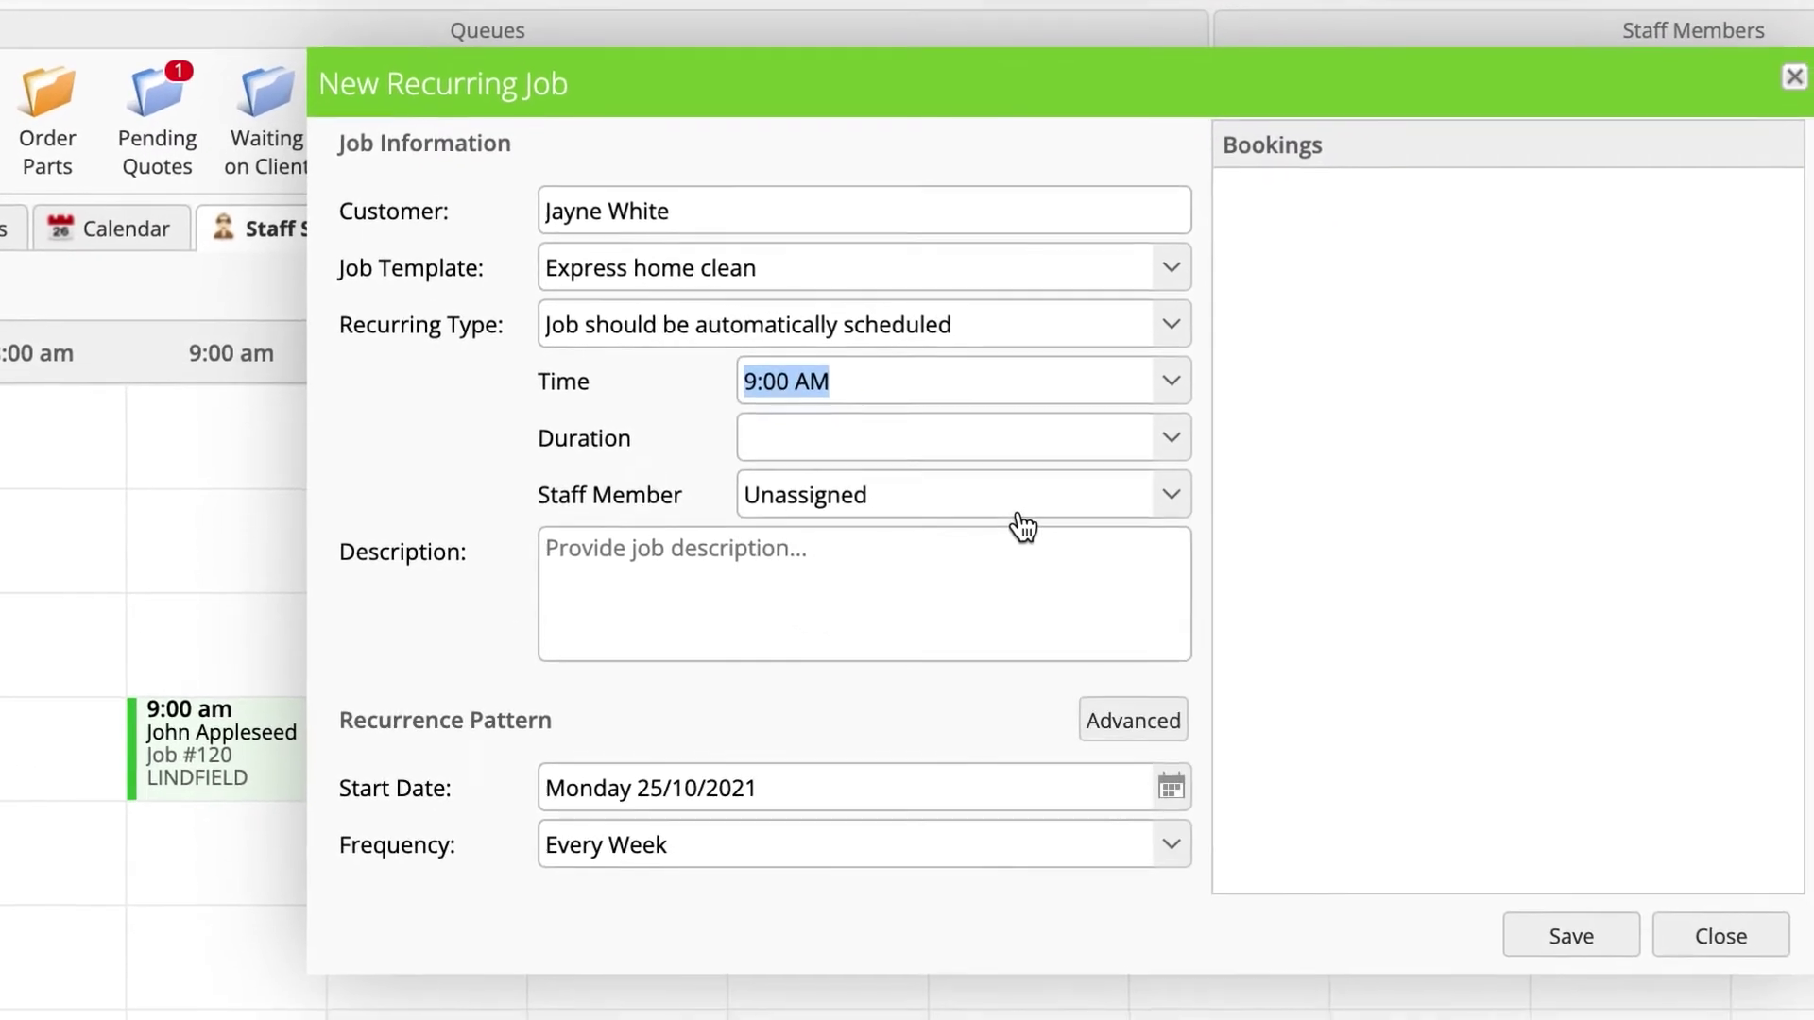
pyautogui.click(1092, 437)
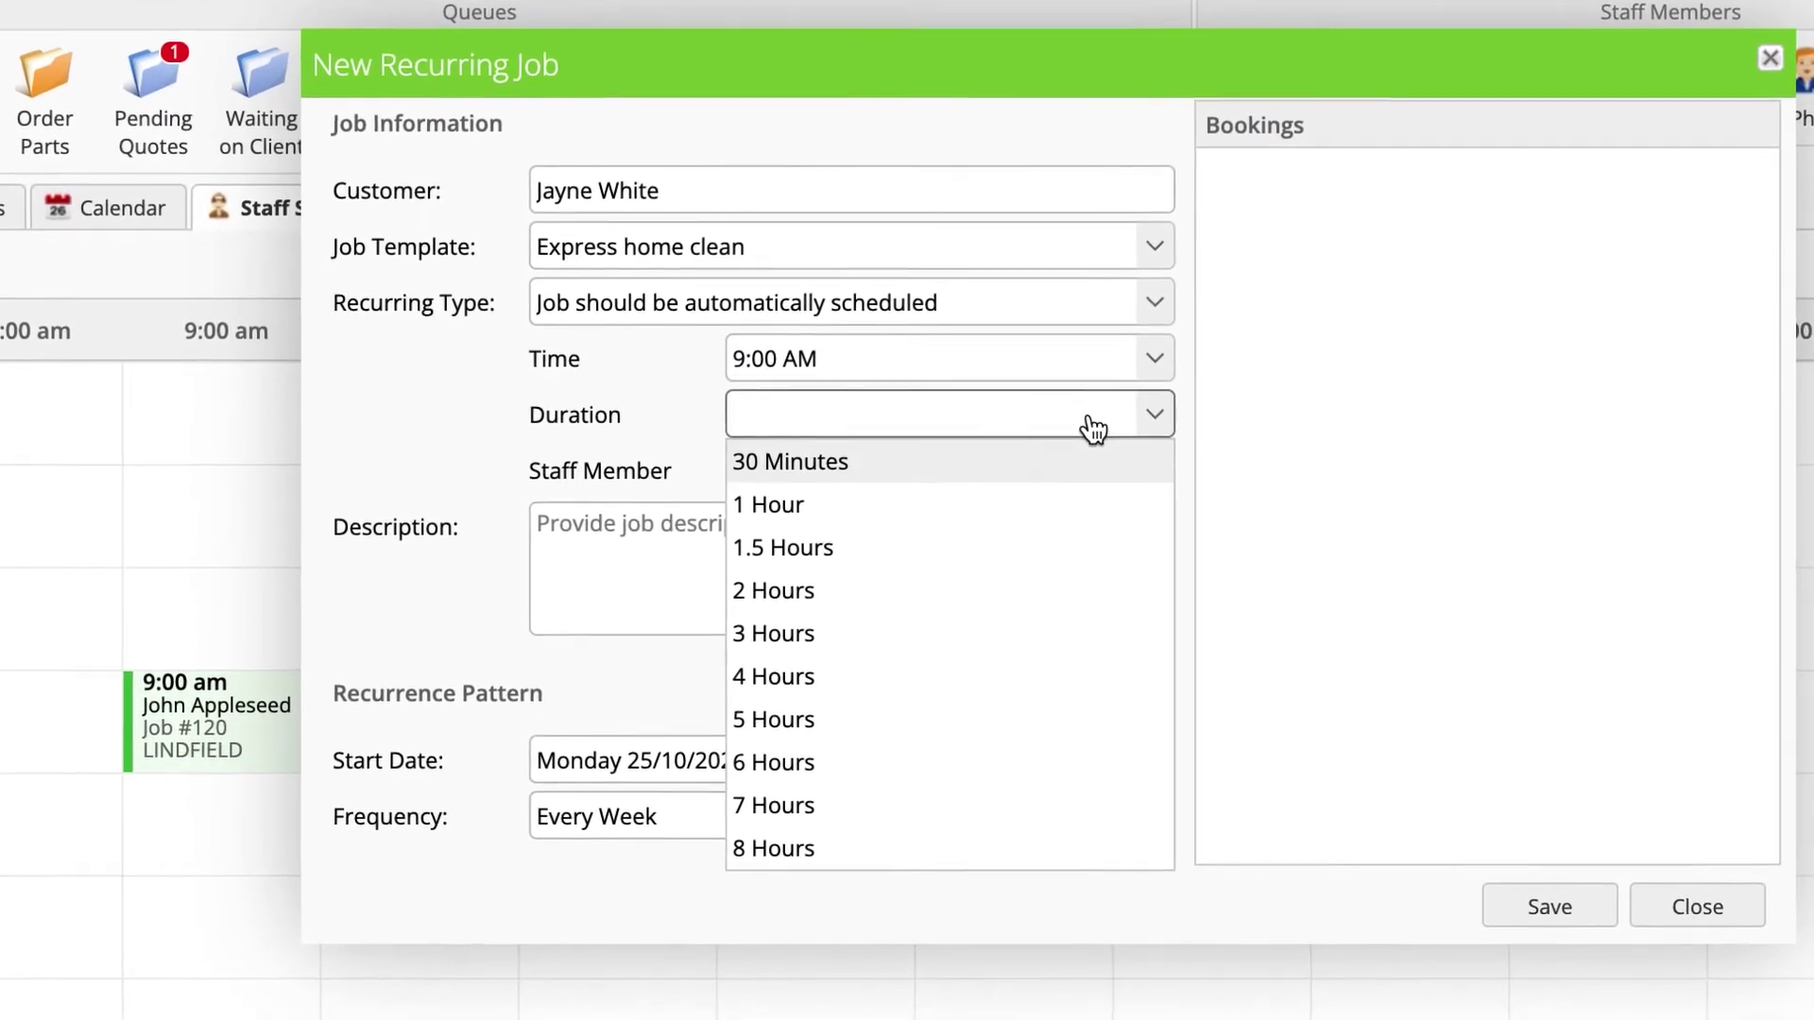
pyautogui.click(1005, 549)
pyautogui.click(1059, 475)
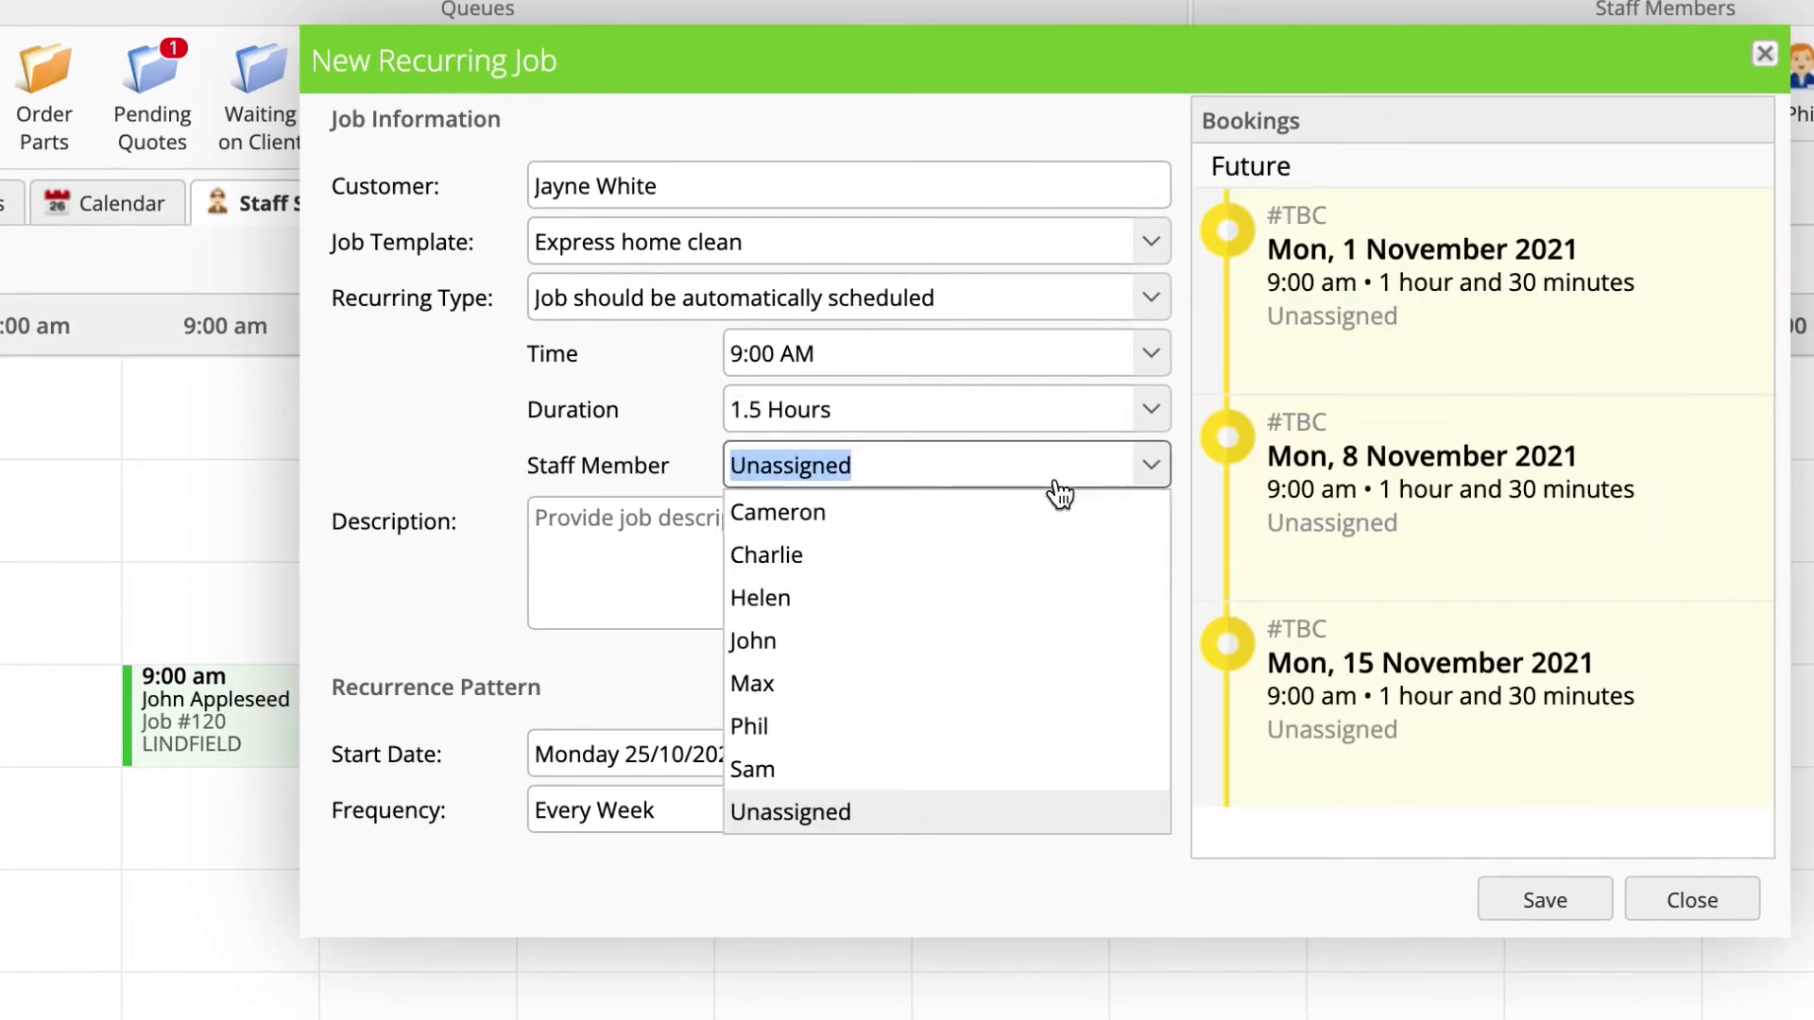
pyautogui.click(1005, 563)
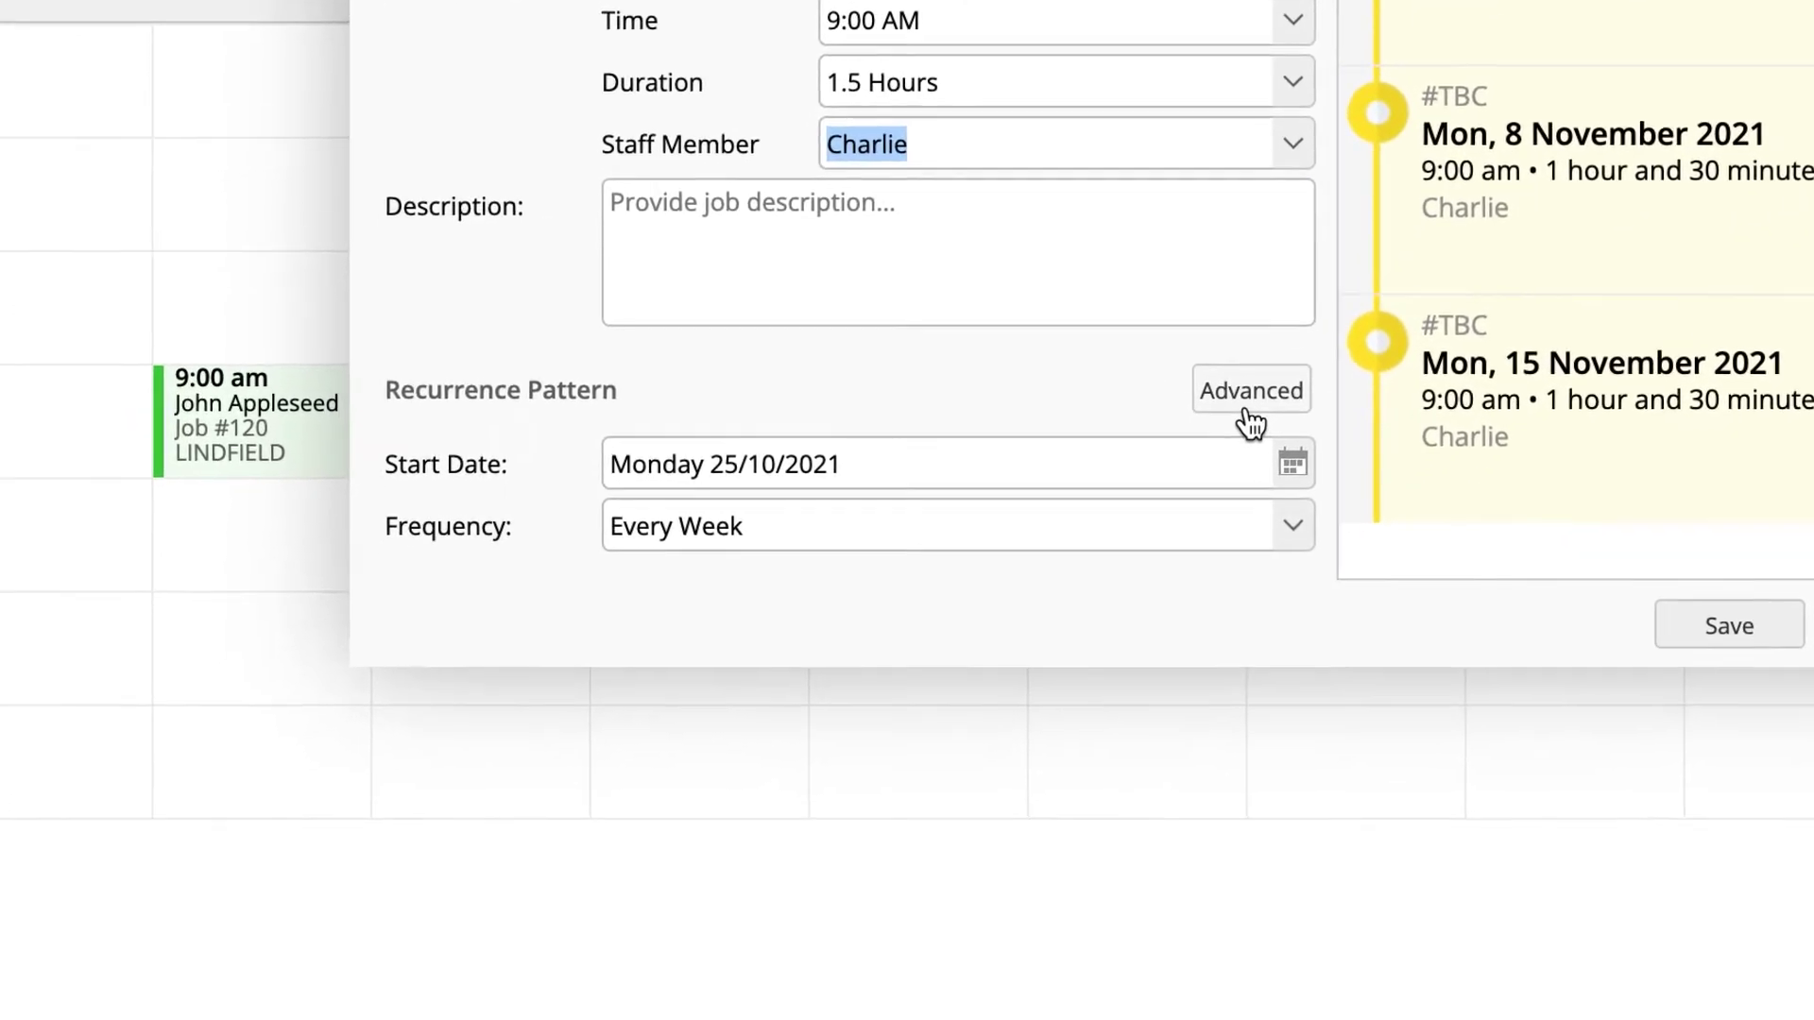
pyautogui.click(1250, 397)
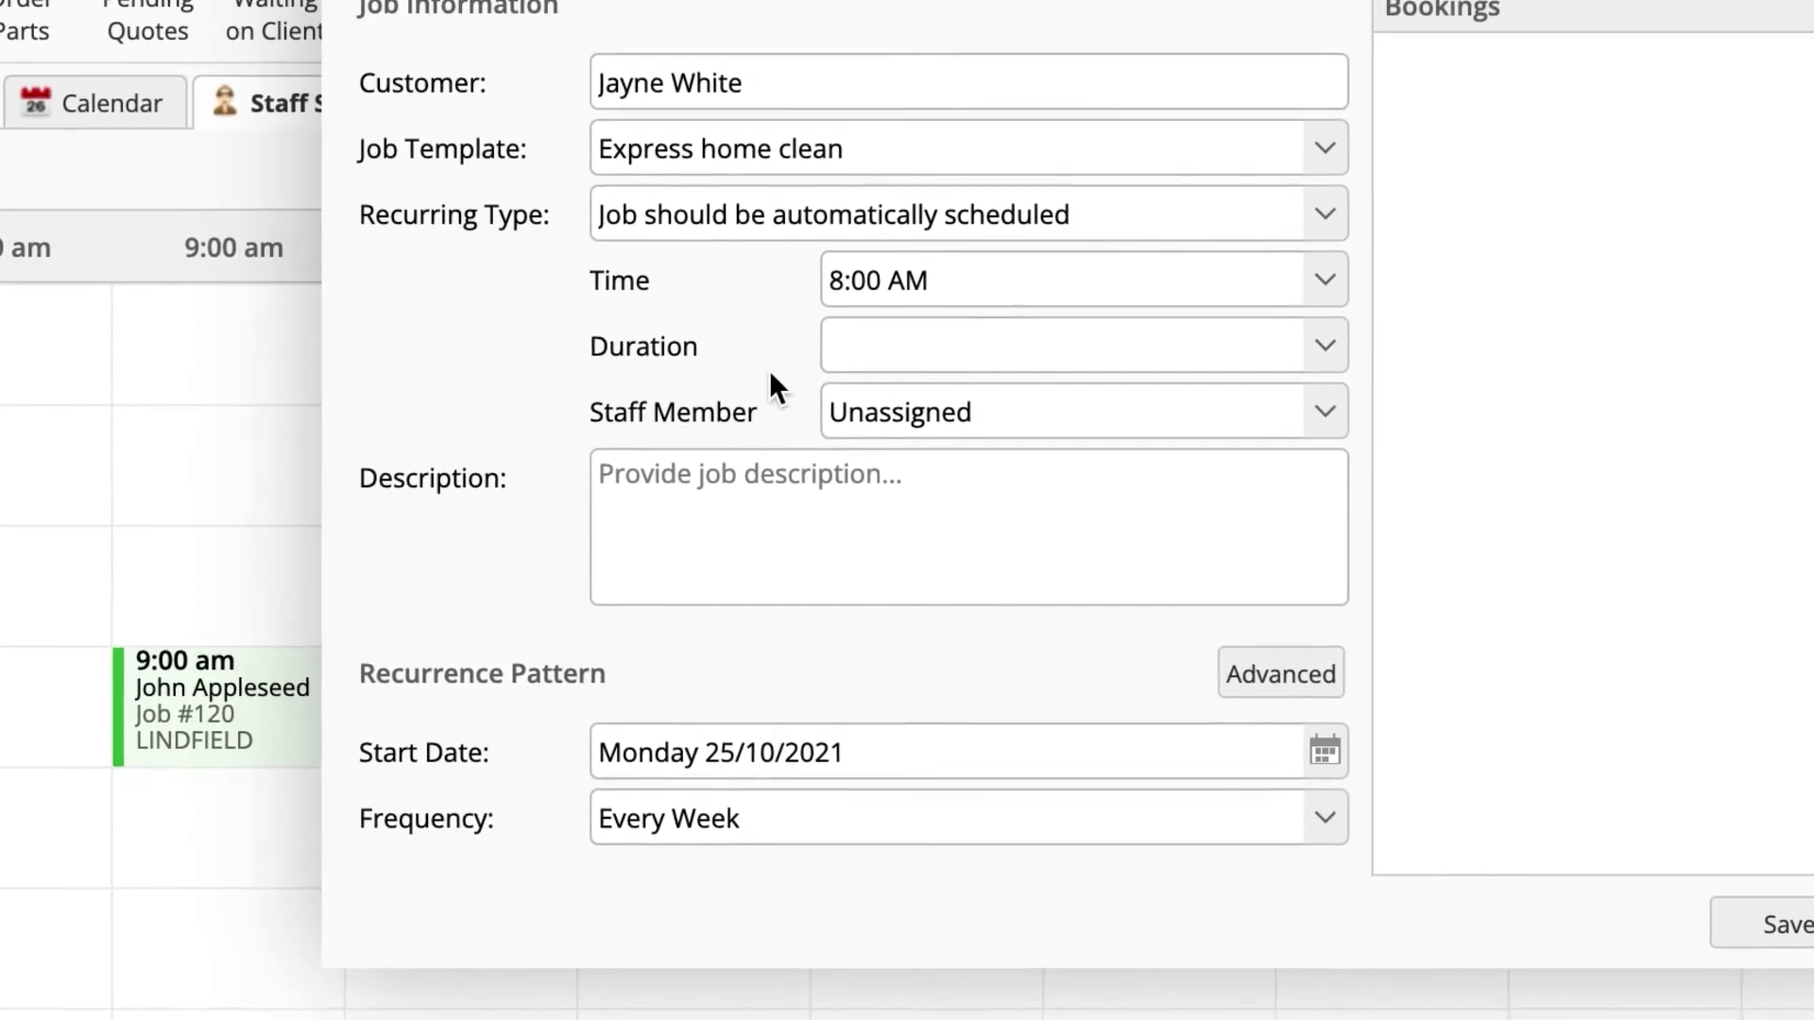
# - Switch the Recurring Type to automatic allocation with the During Business Hours time window
pyautogui.click(1325, 214)
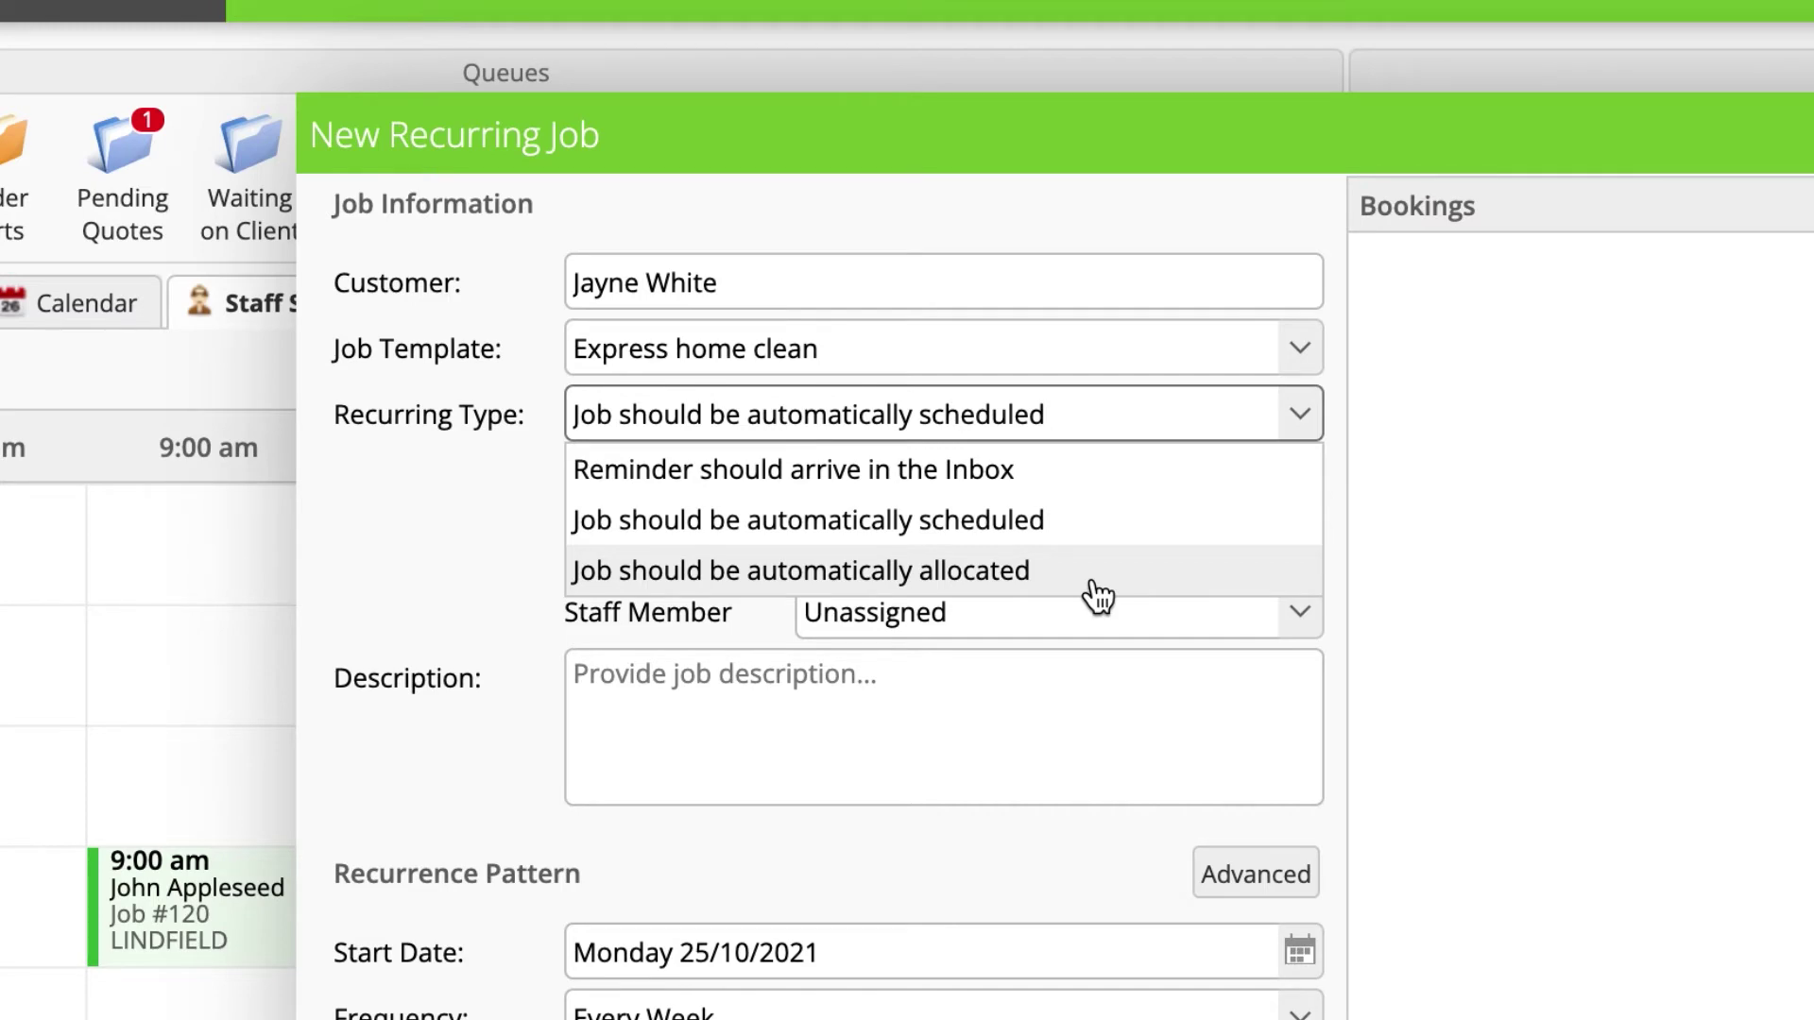
pyautogui.click(1098, 595)
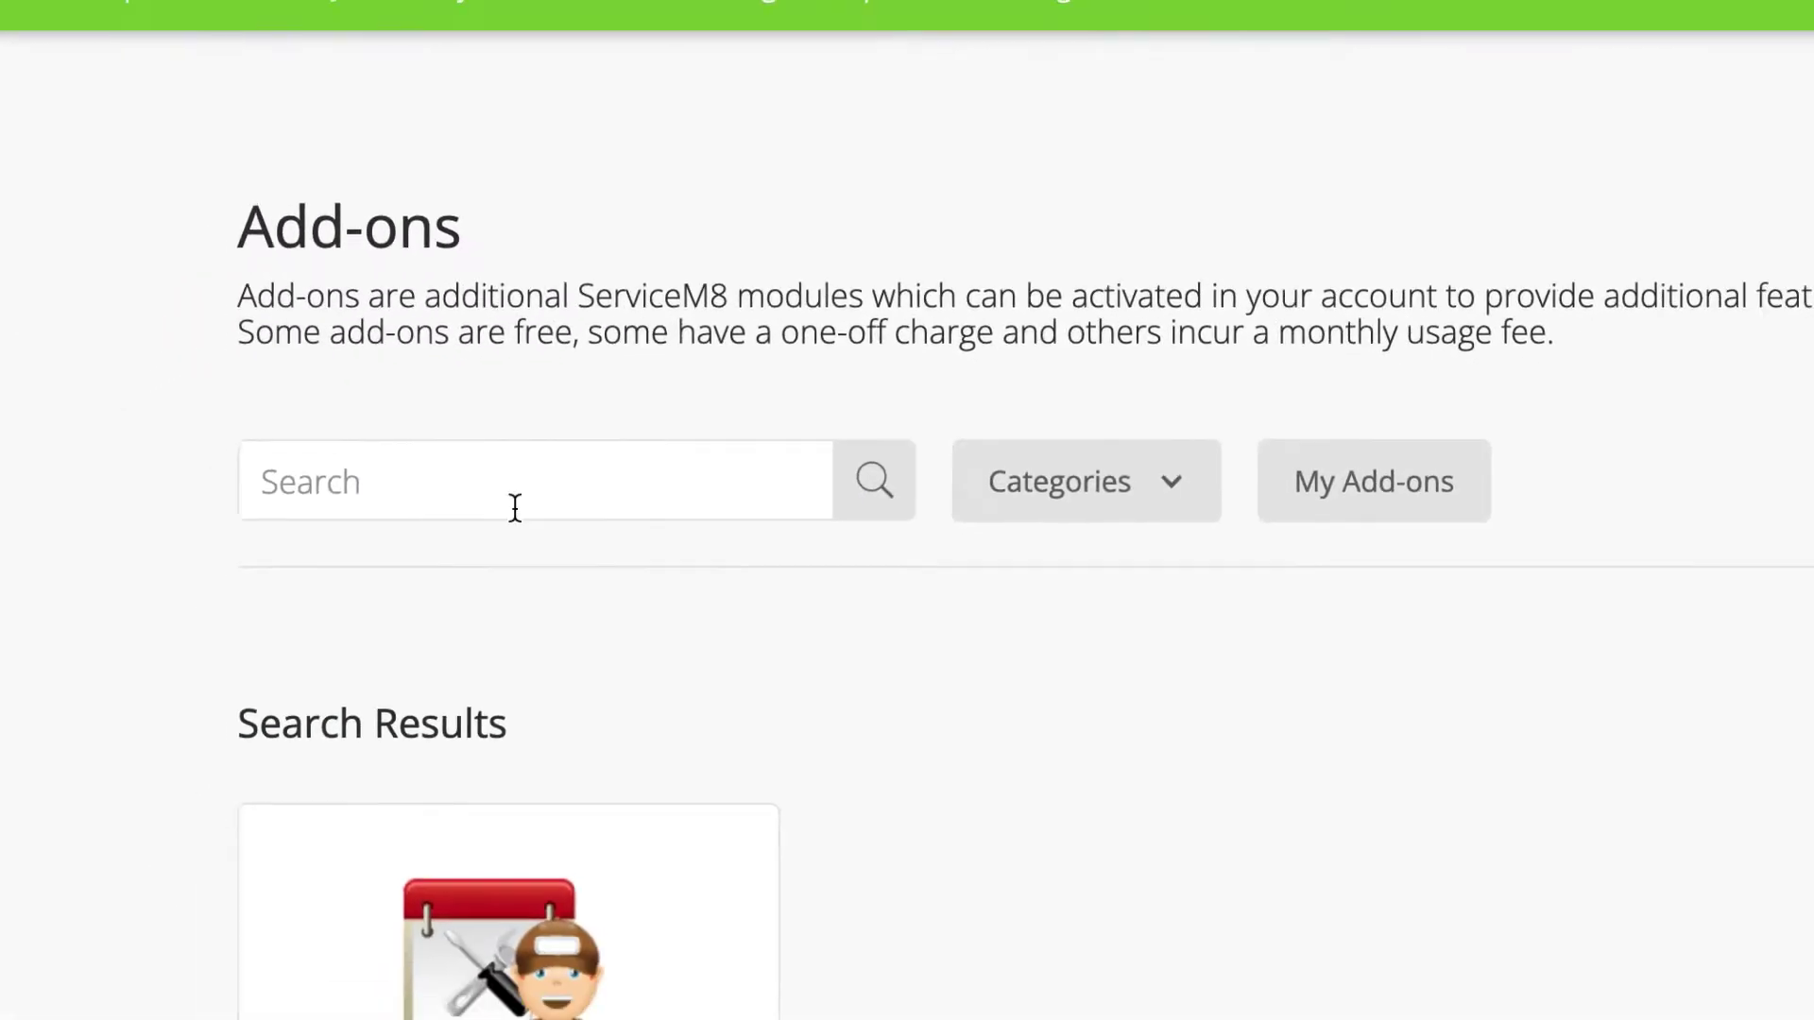
pyautogui.click(518, 992)
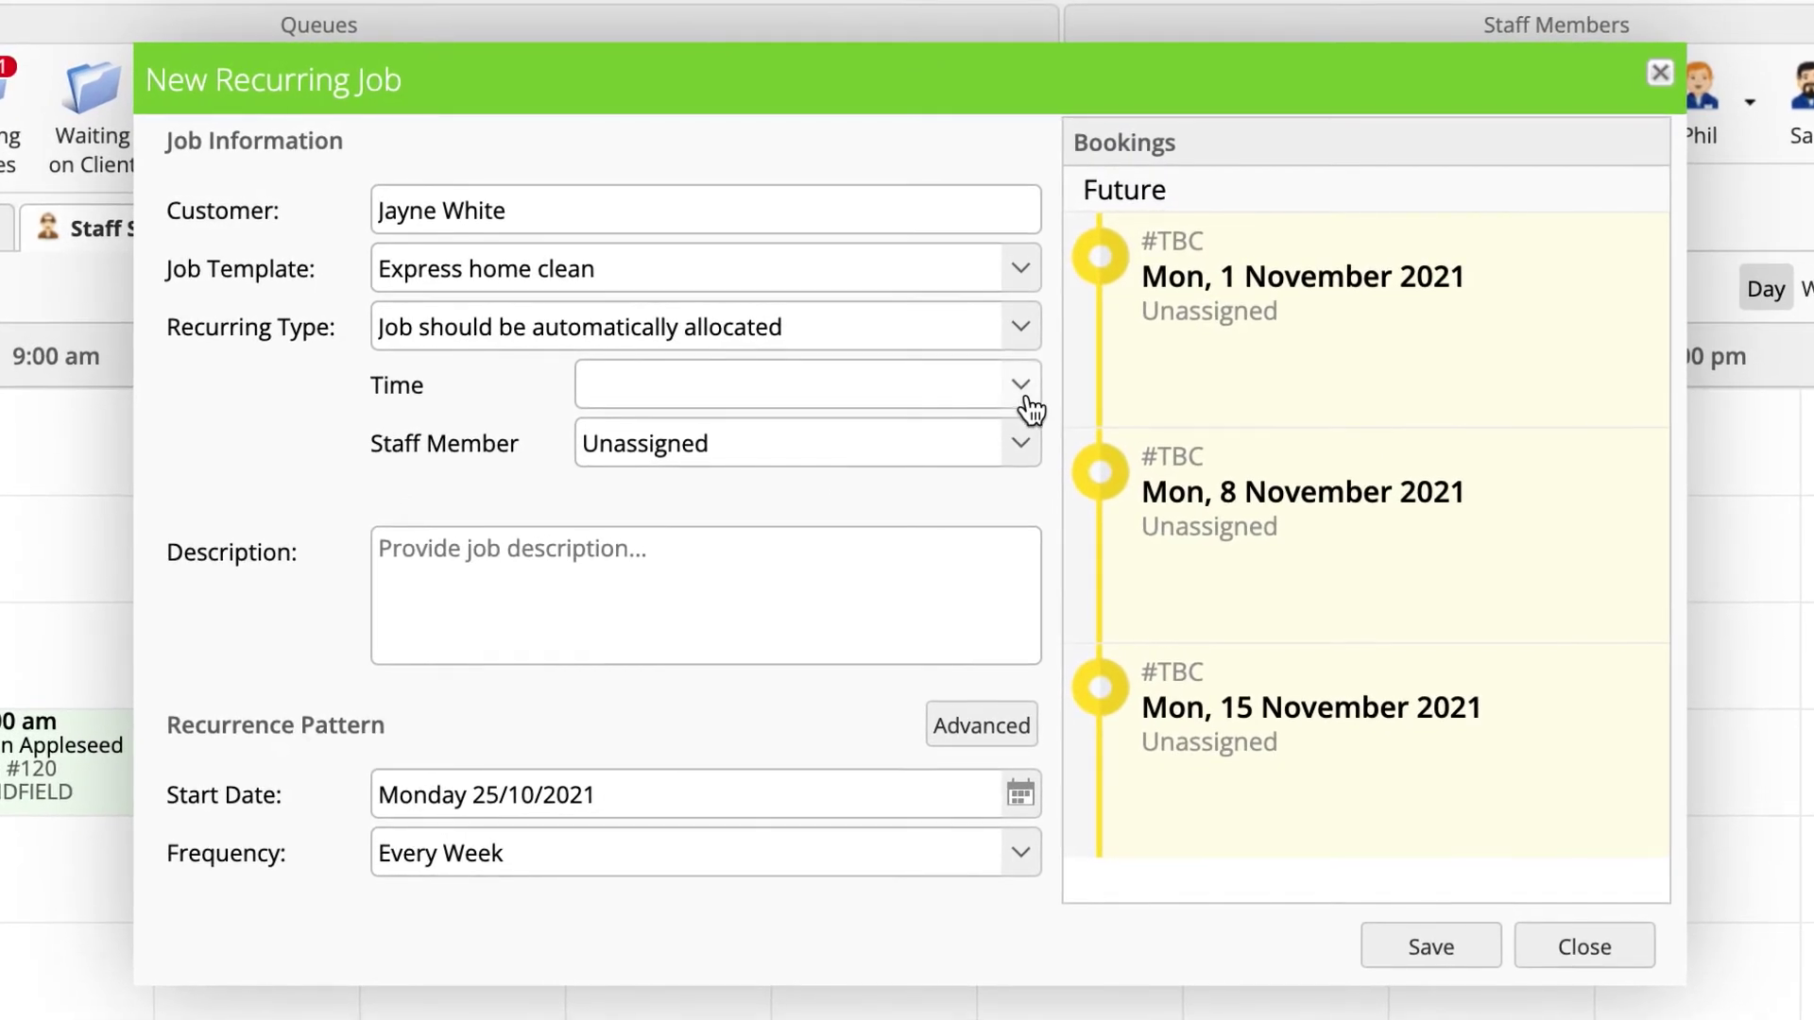
pyautogui.click(1024, 391)
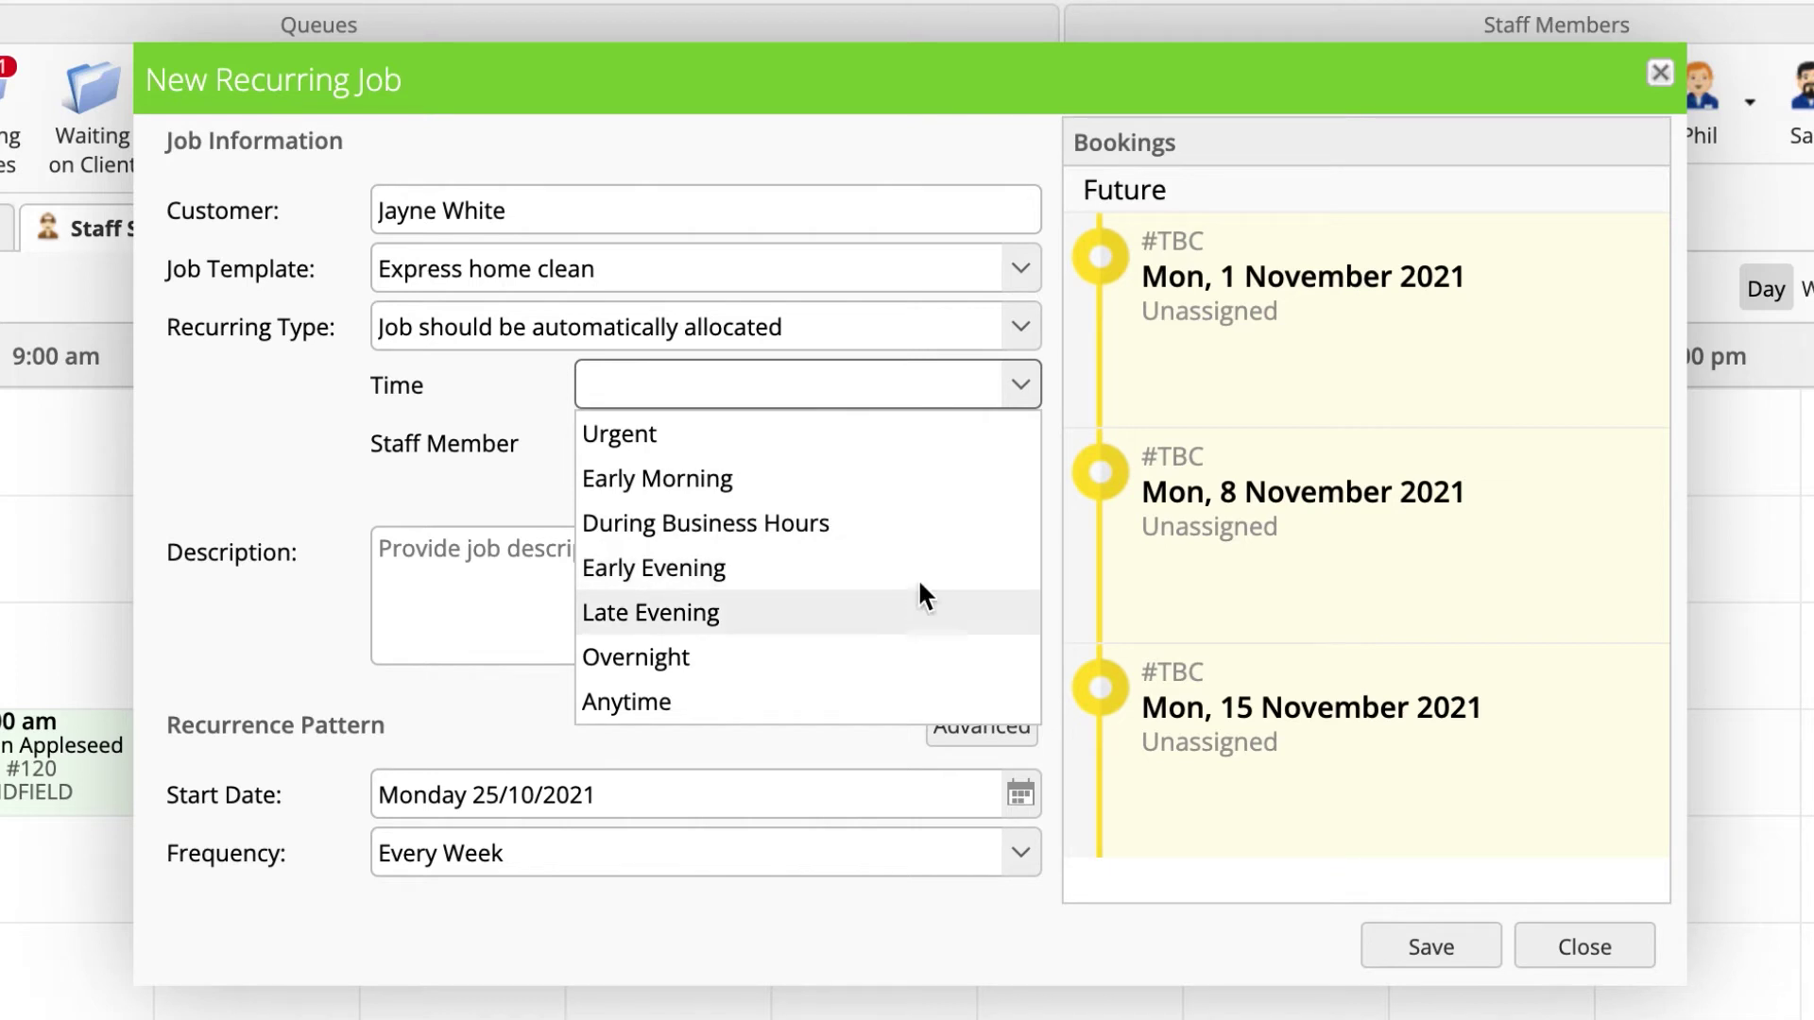
pyautogui.click(894, 523)
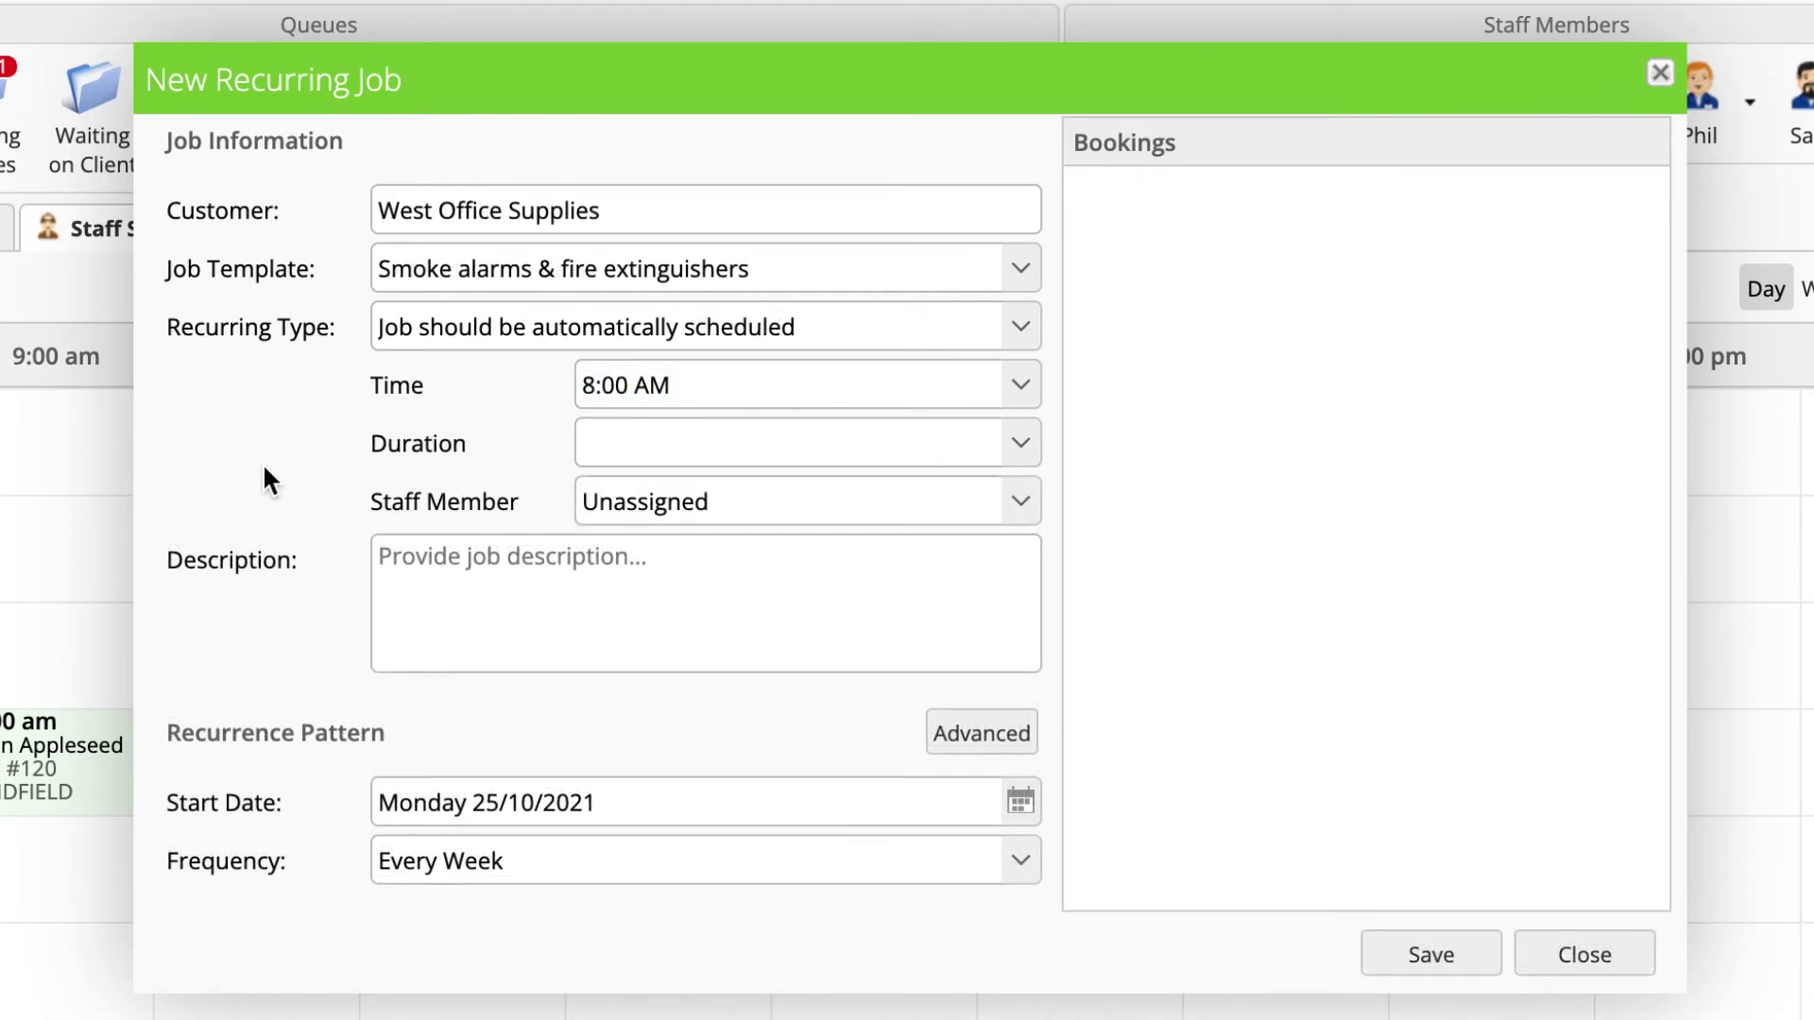
# - Make the smoke alarm job send inbox reminders, then convert the termite inspection reminder into a job
pyautogui.click(927, 331)
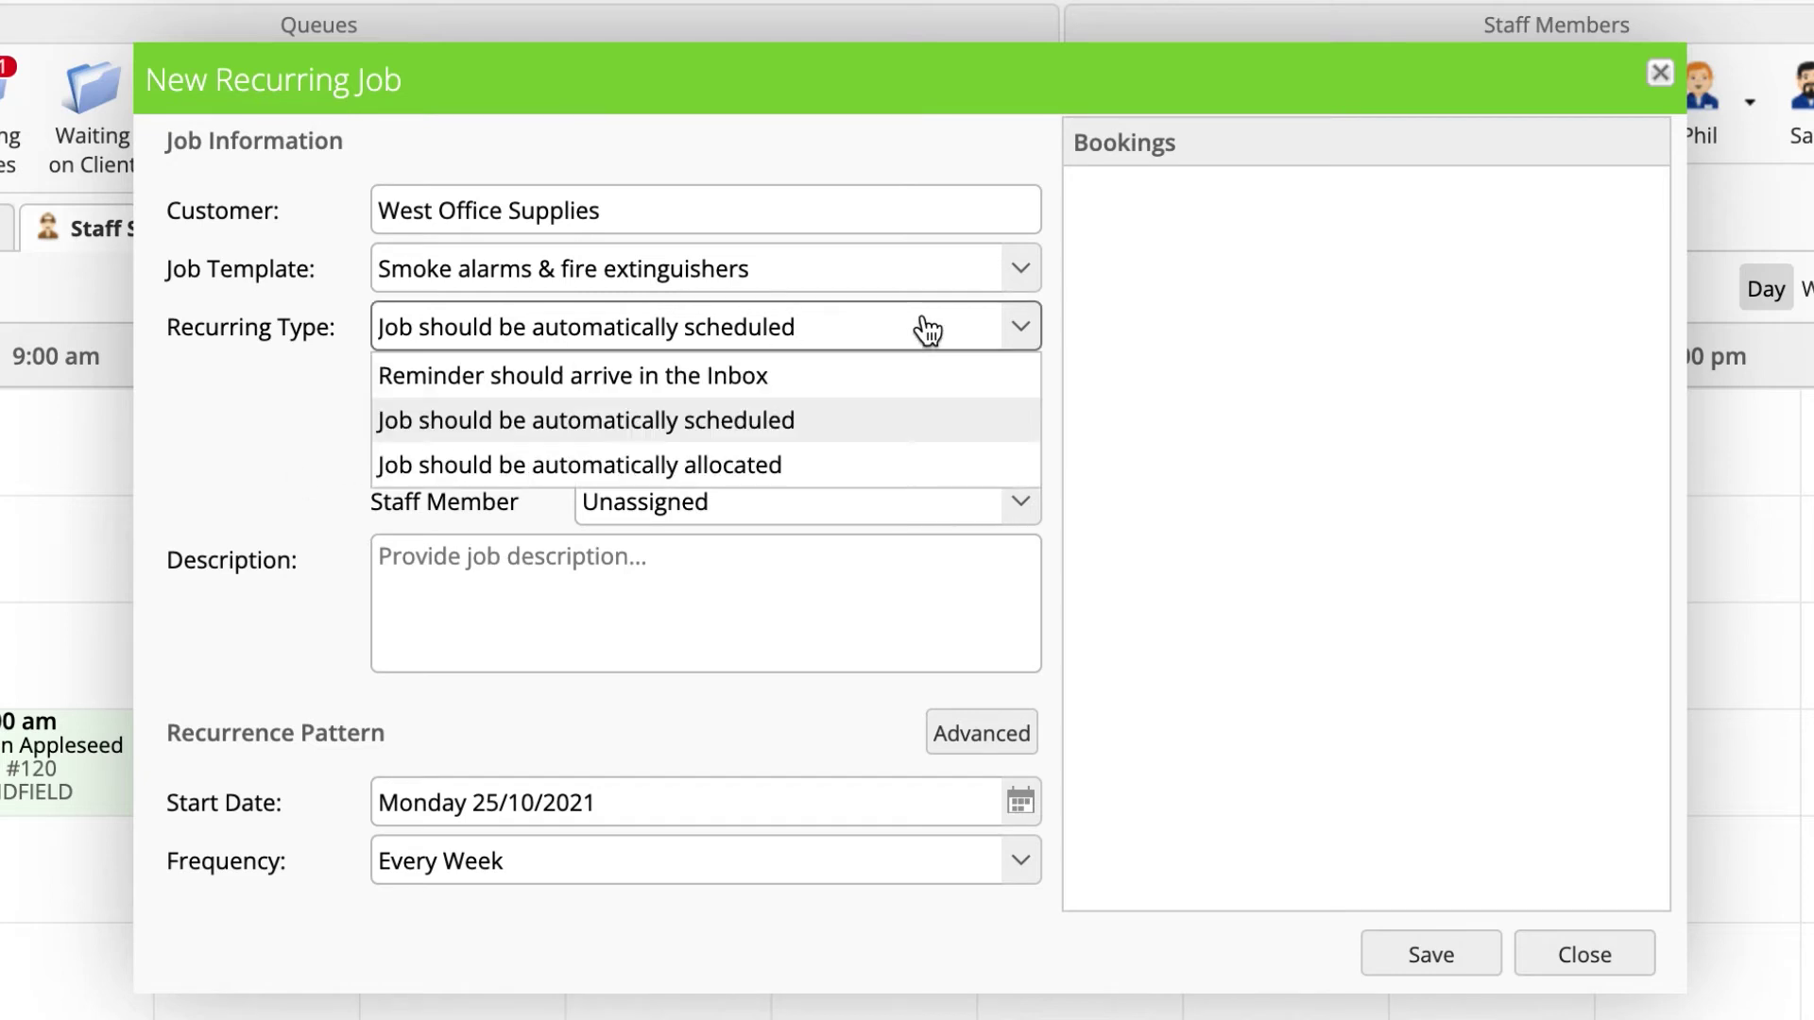
pyautogui.click(909, 380)
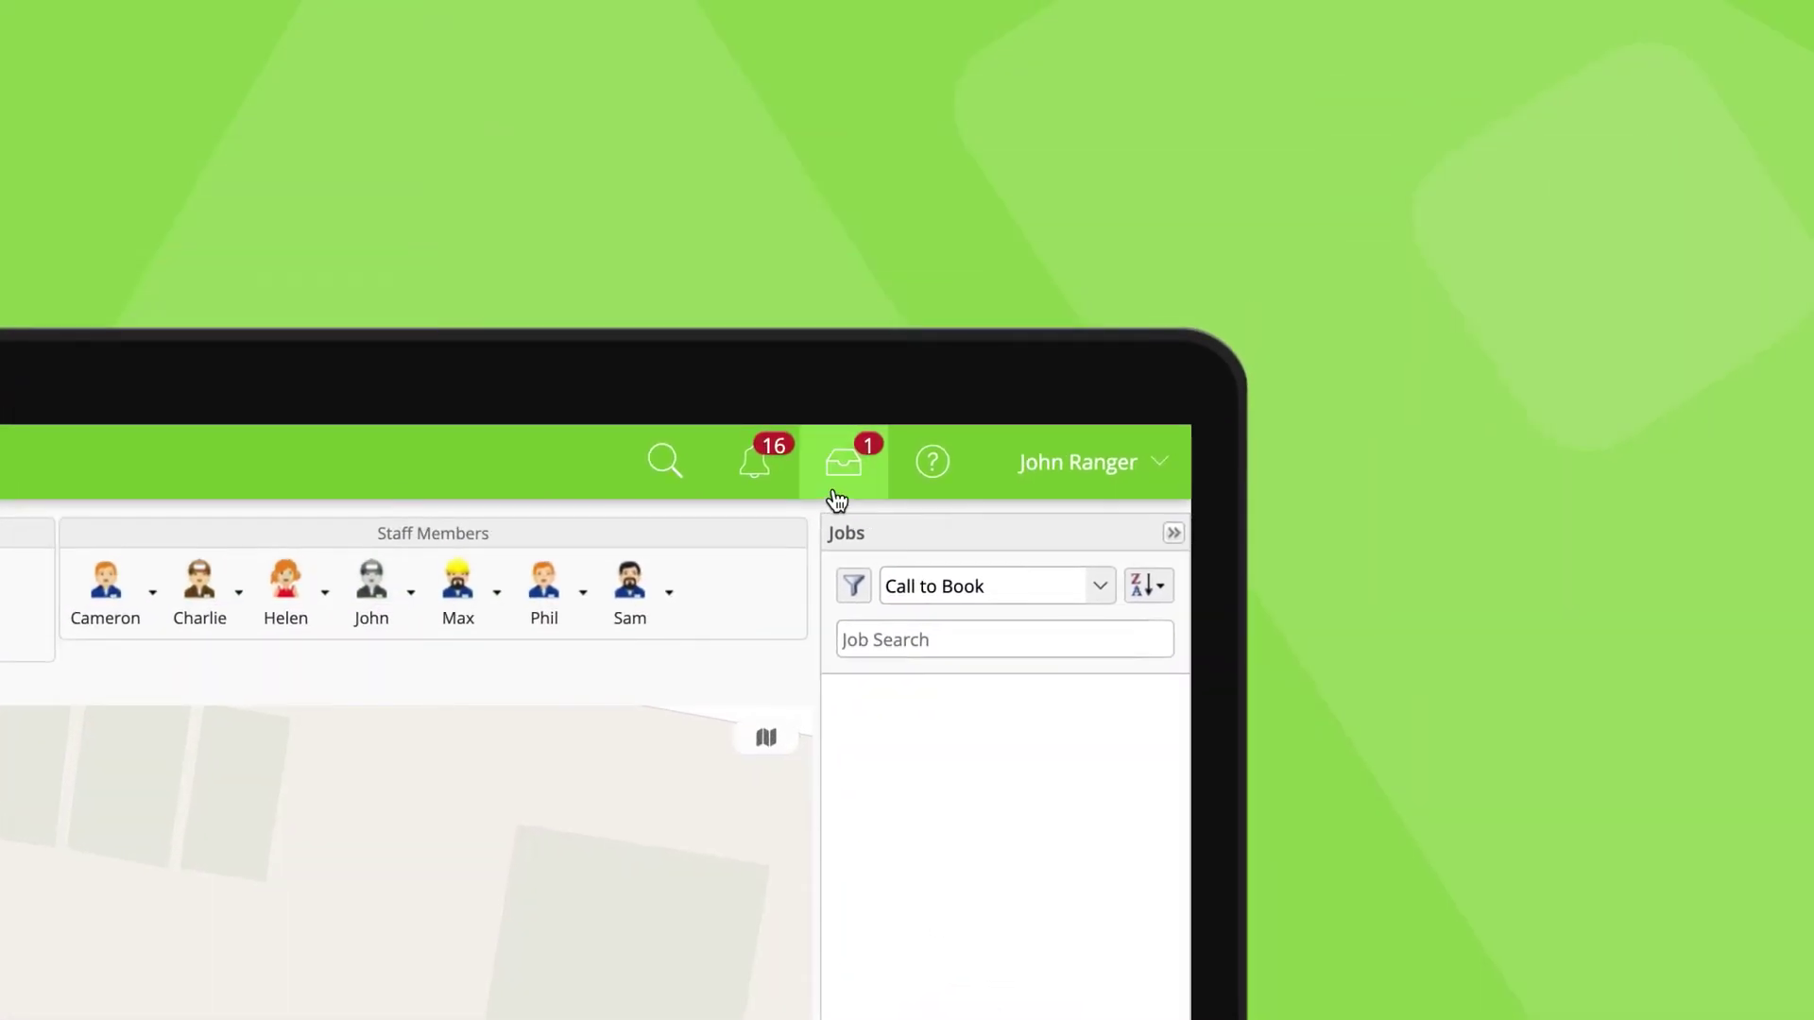
pyautogui.click(843, 462)
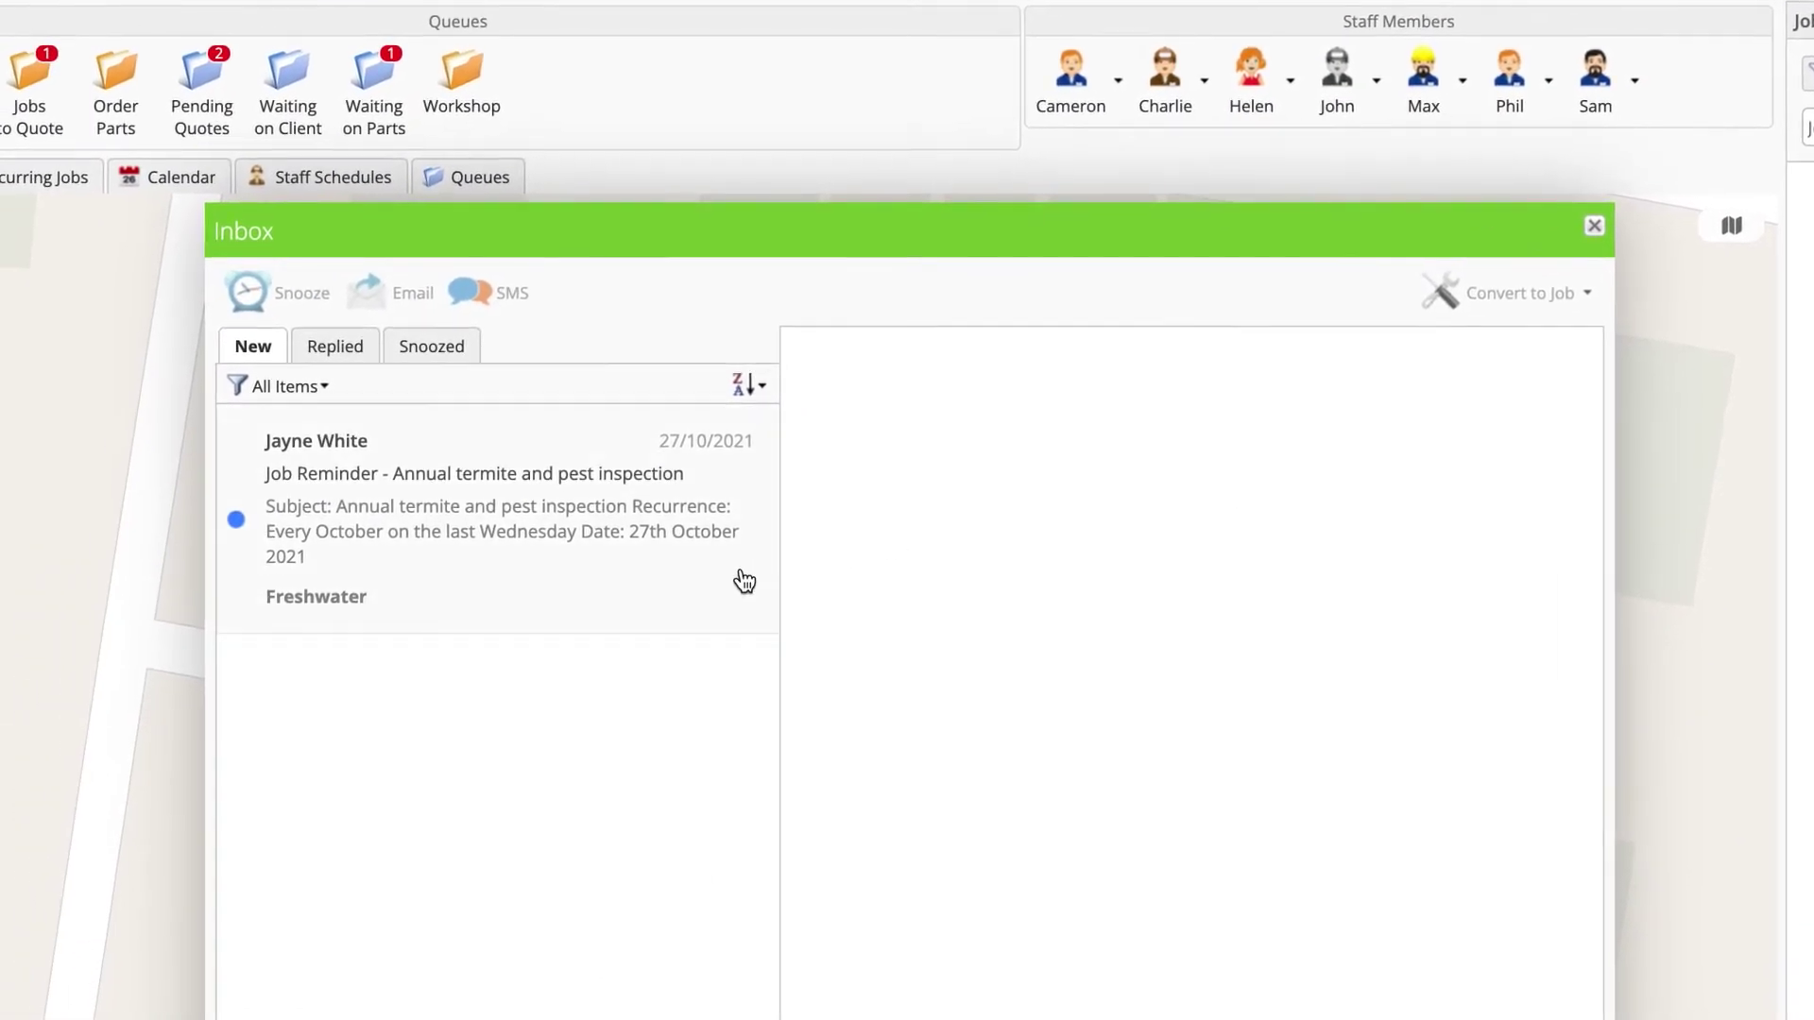
pyautogui.click(633, 603)
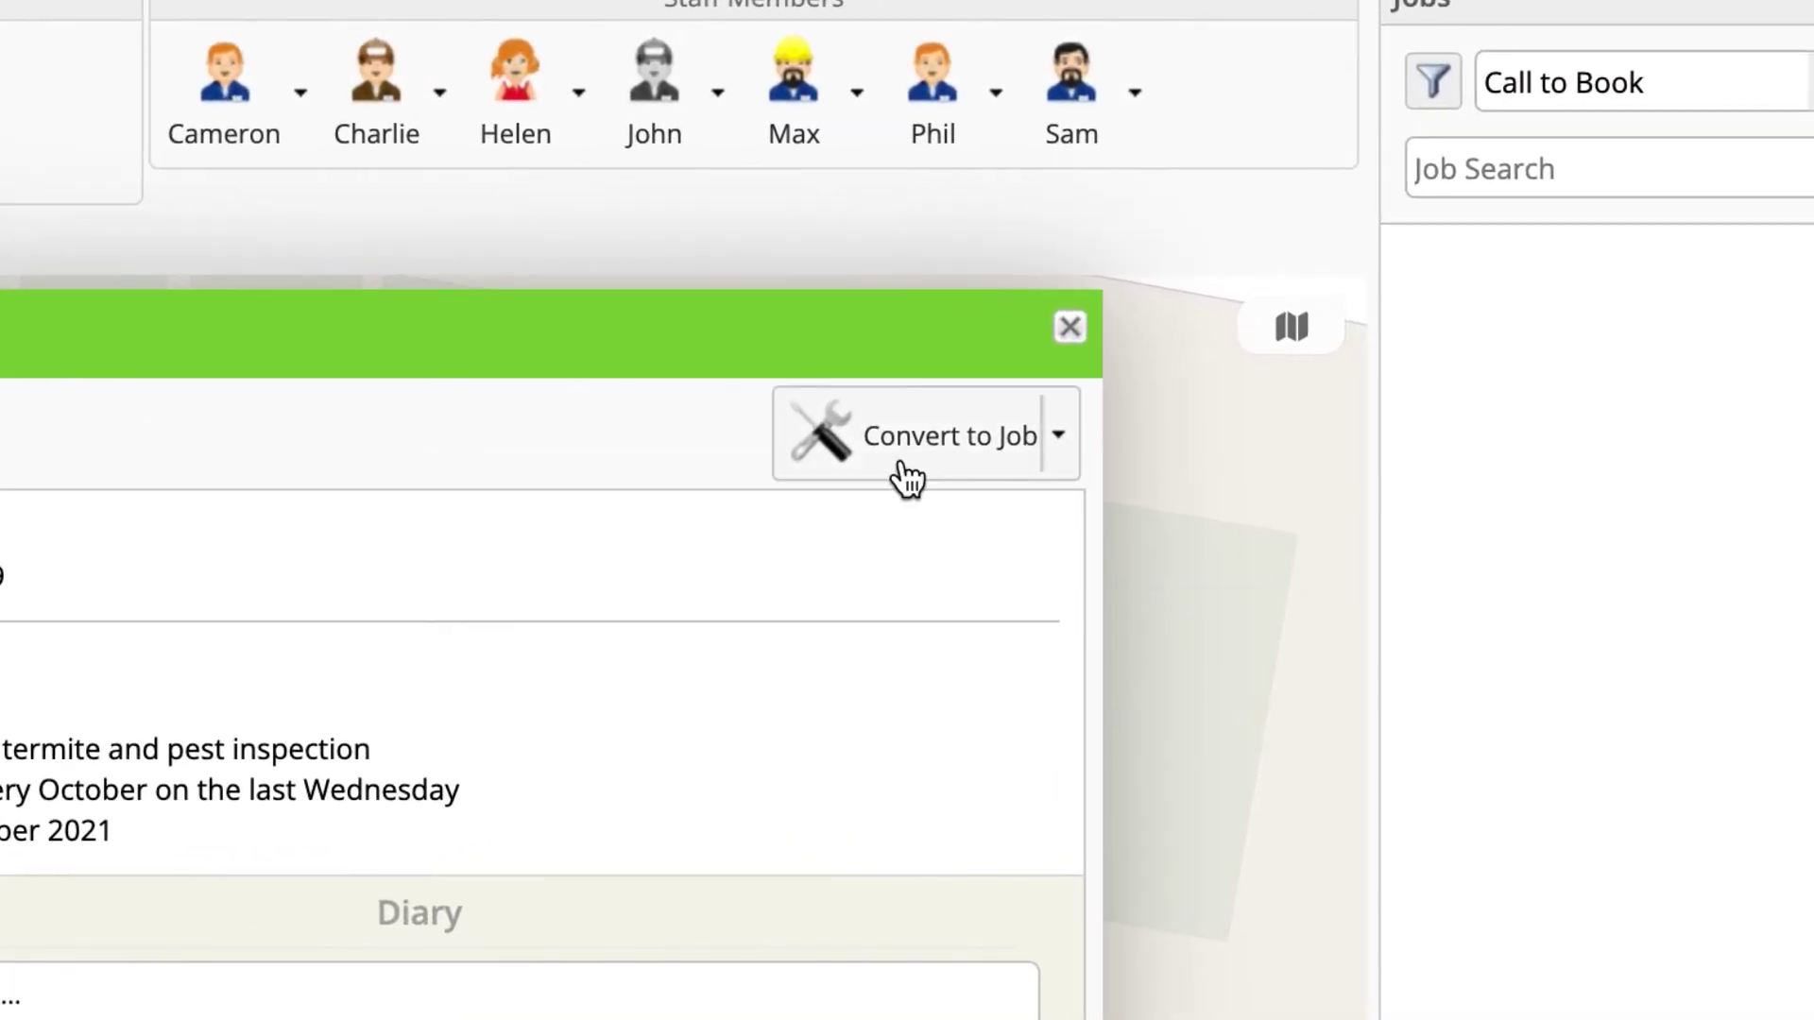
pyautogui.click(907, 468)
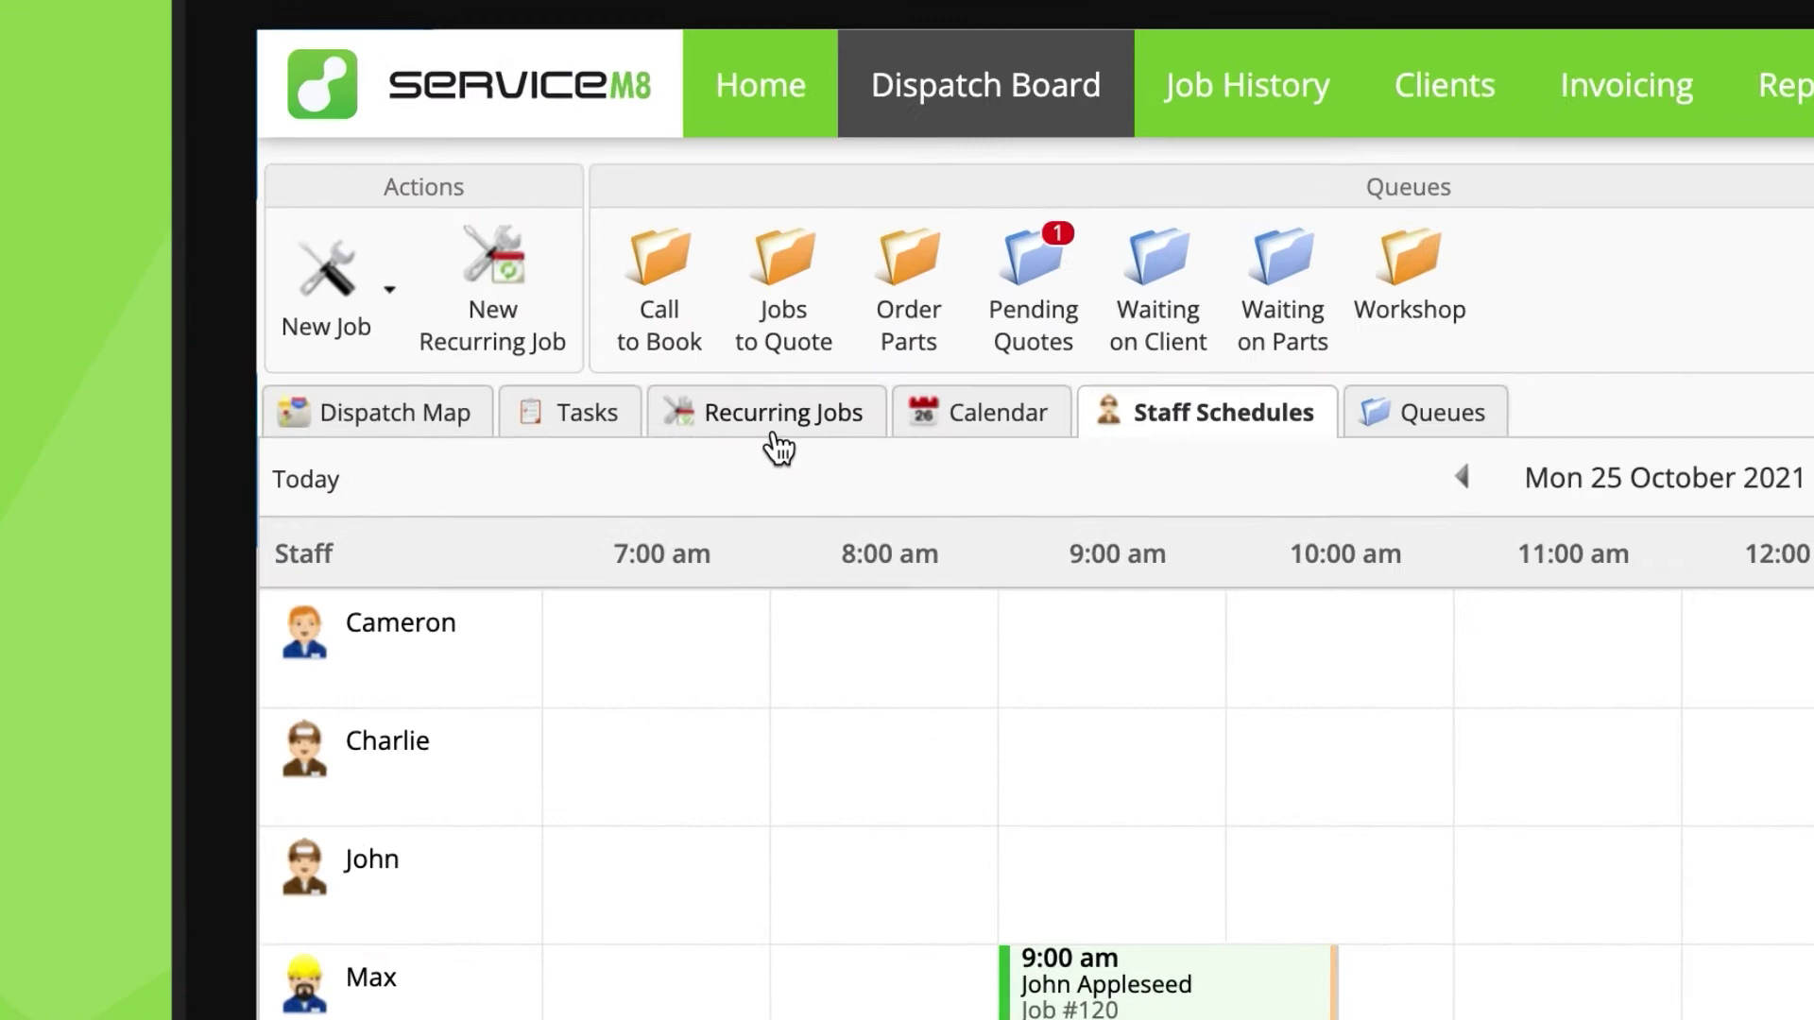
# - Open Express home clean from the Recurring Jobs tab and bring up a future booking's actions
pyautogui.click(777, 444)
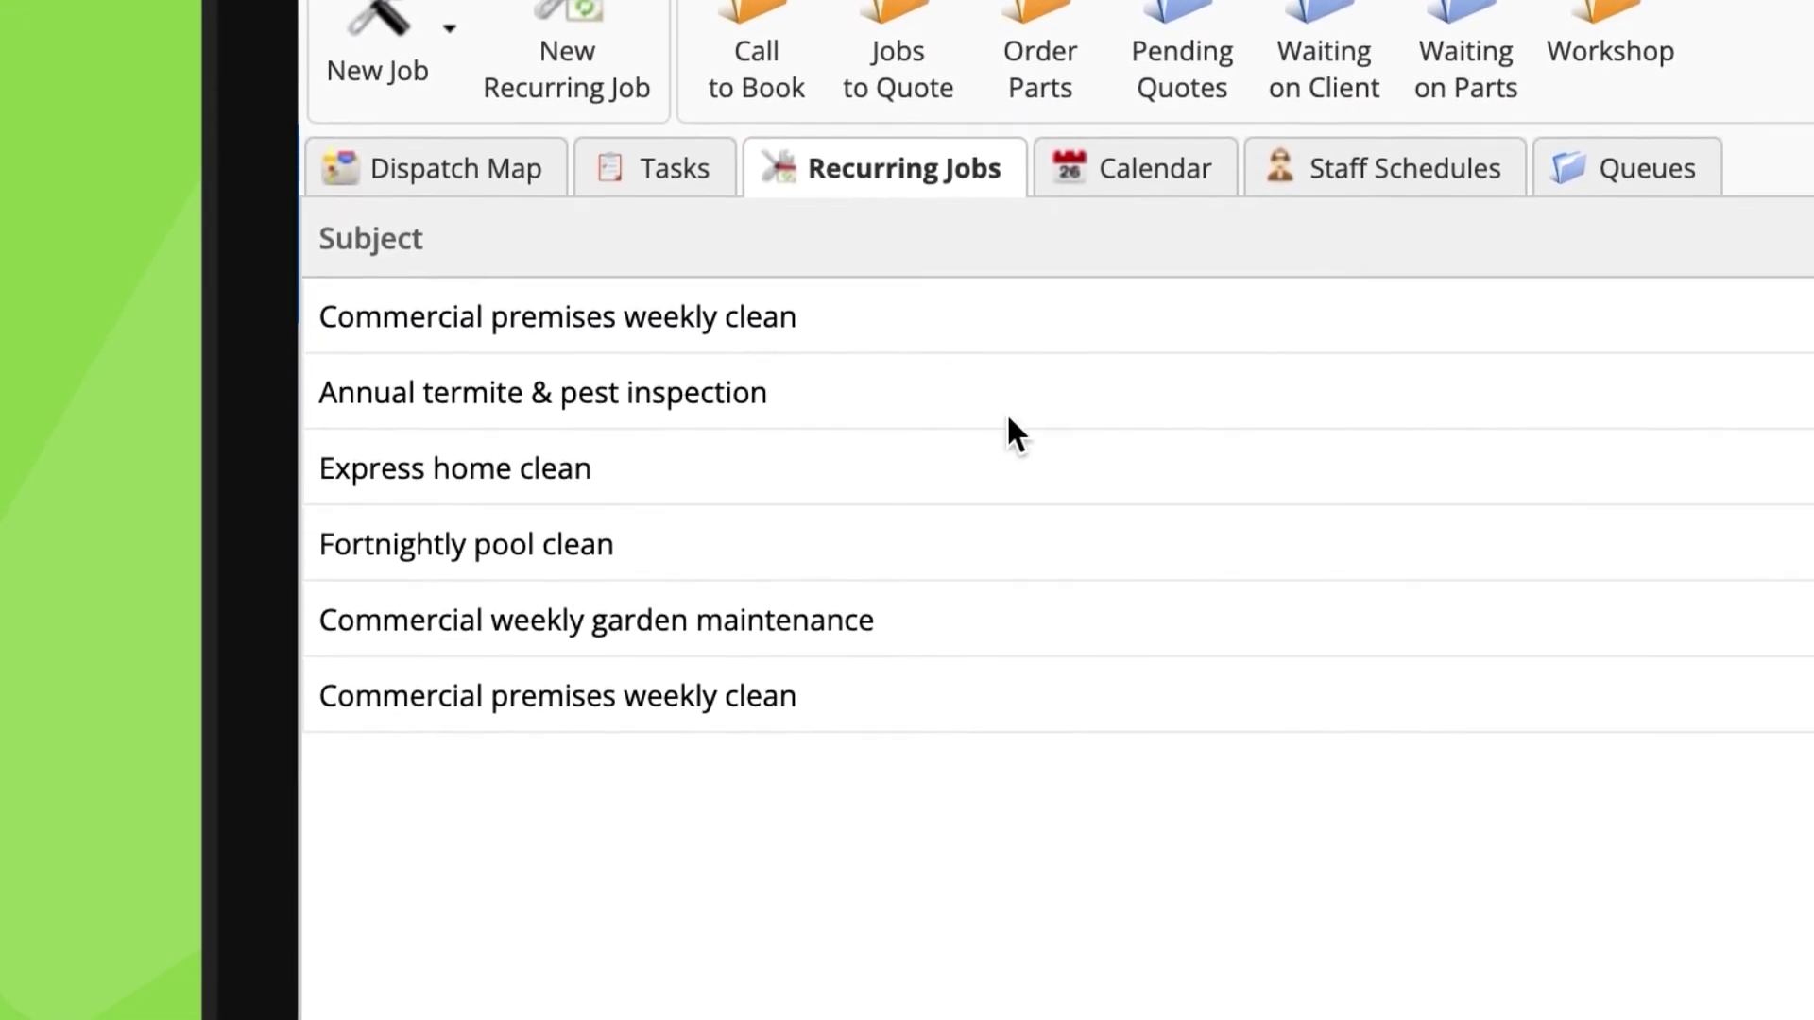
pyautogui.doubleClick(1192, 483)
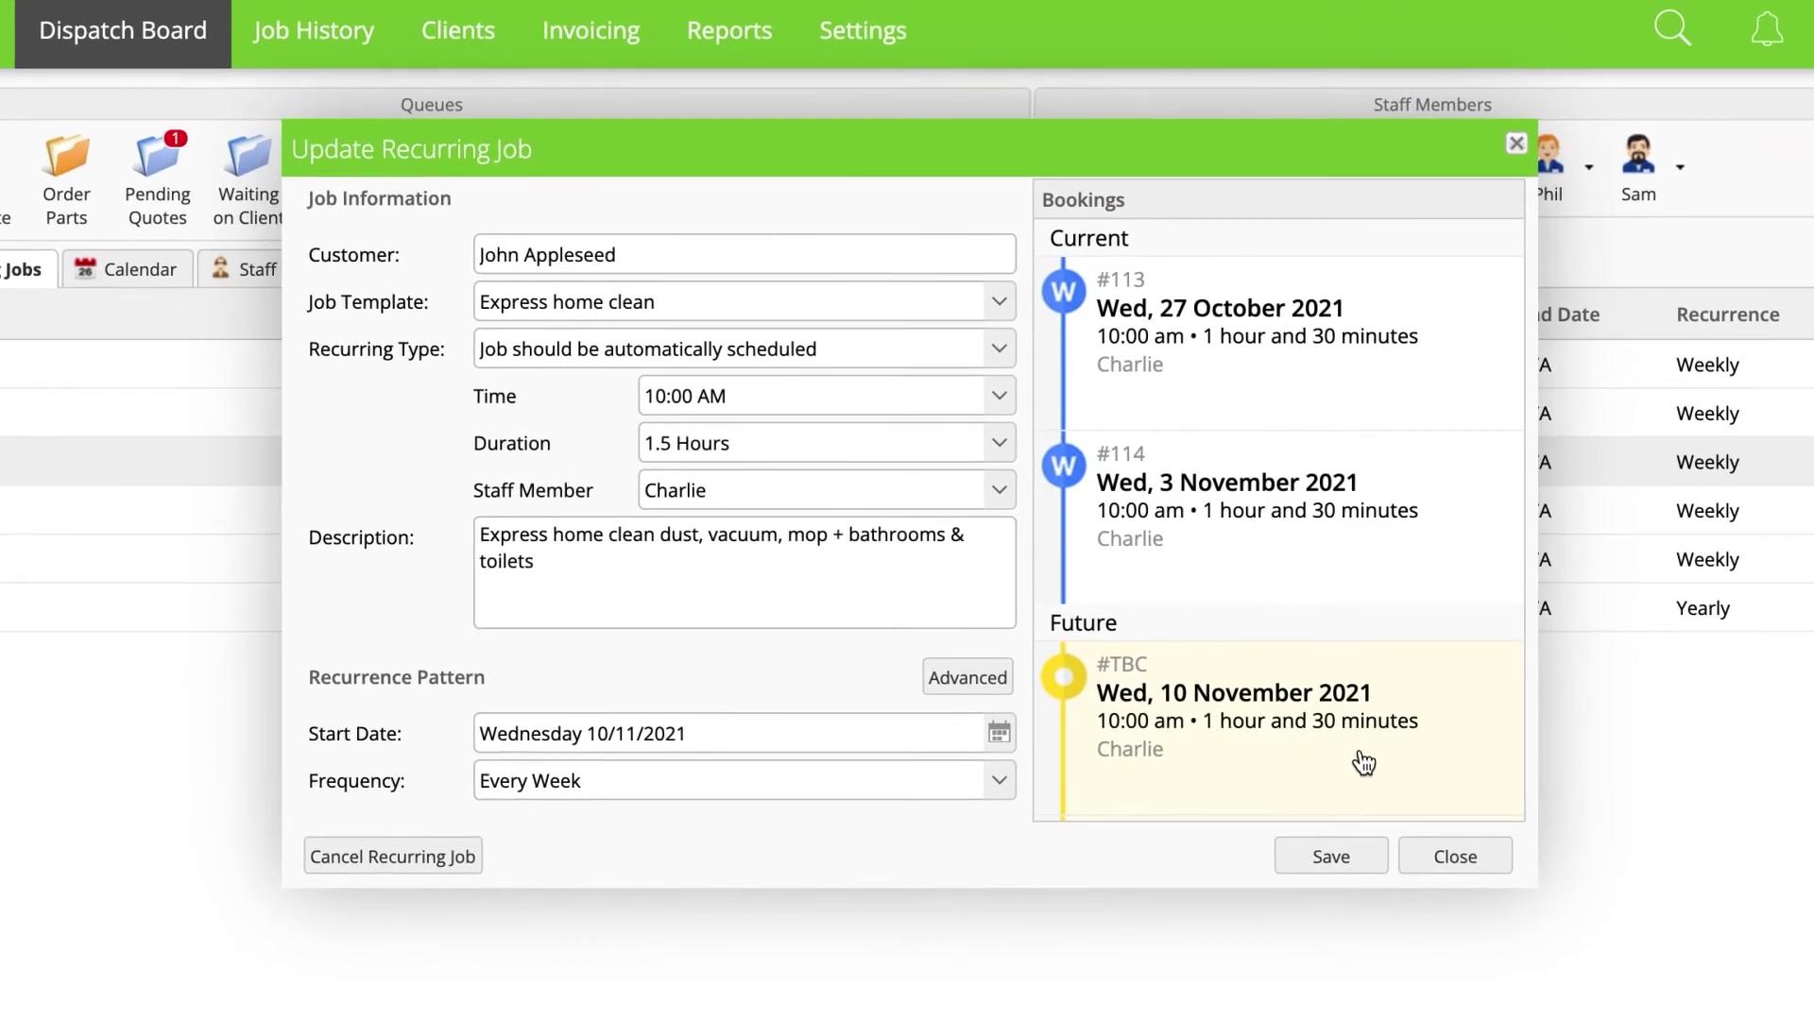
pyautogui.scroll(-2, 1362, 763)
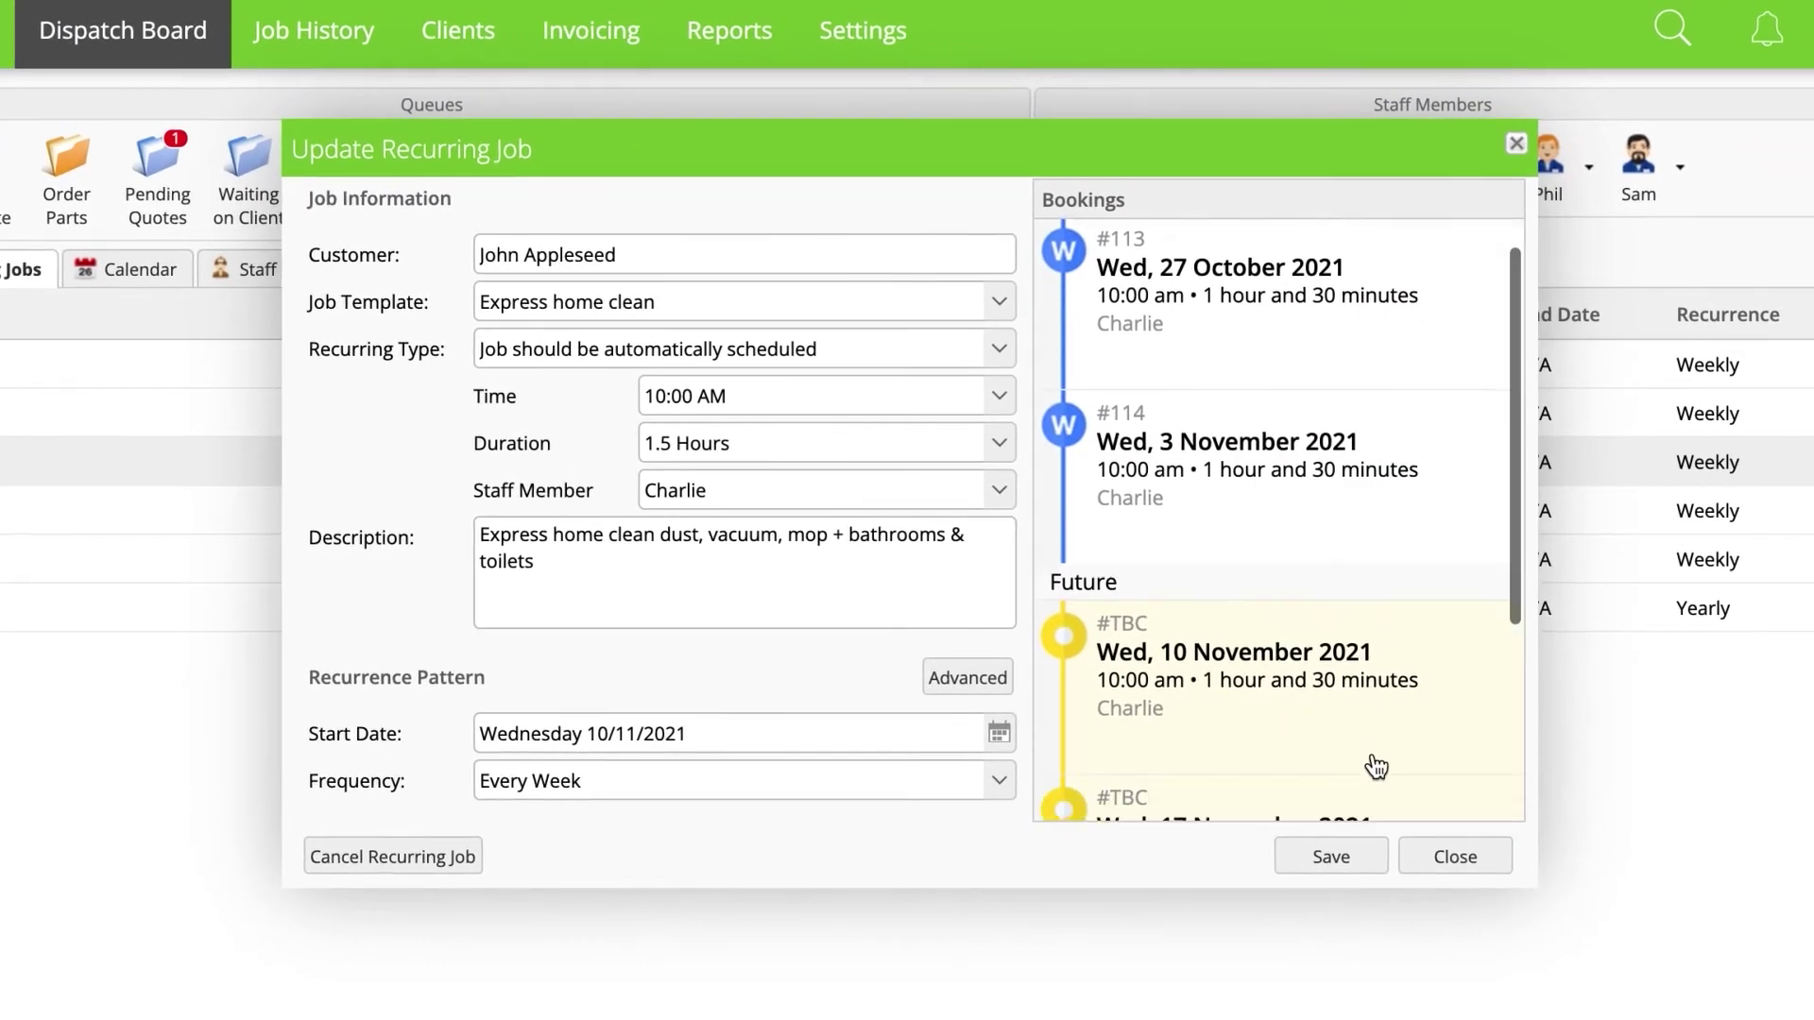
pyautogui.scroll(-3, 1362, 763)
pyautogui.scroll(2, 1375, 766)
pyautogui.scroll(3, 1376, 766)
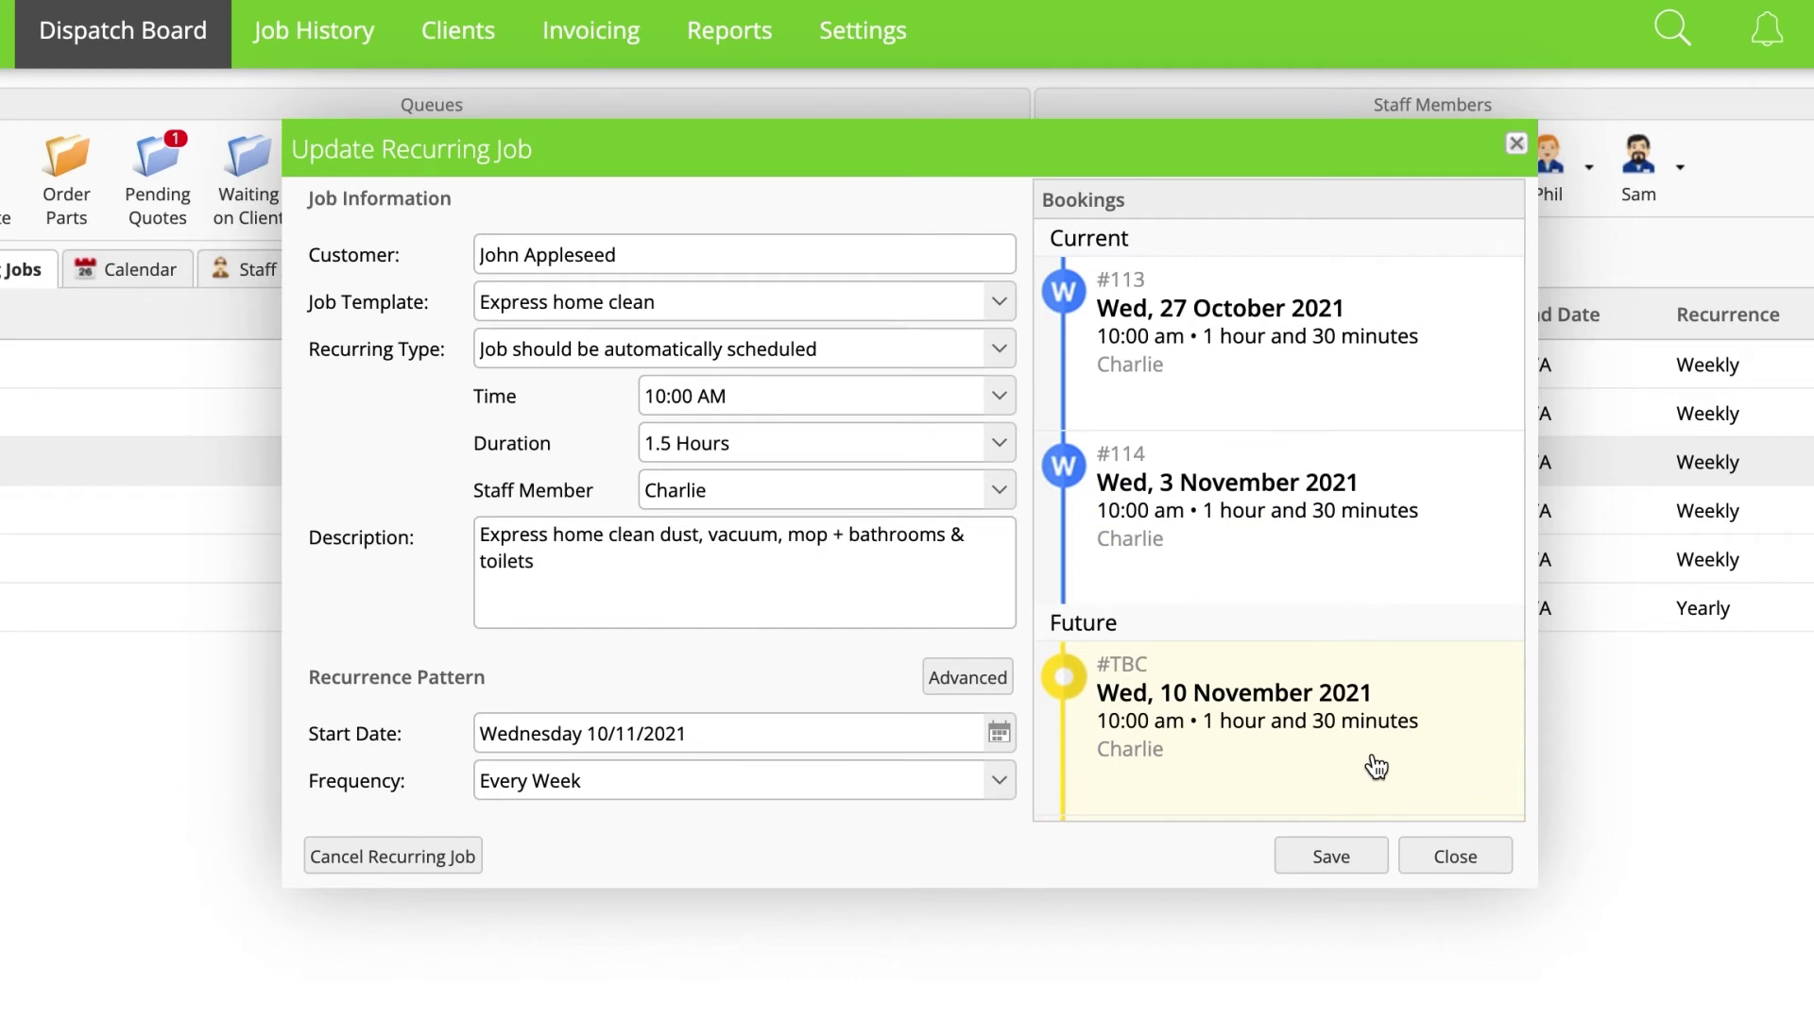
pyautogui.rightClick(1303, 576)
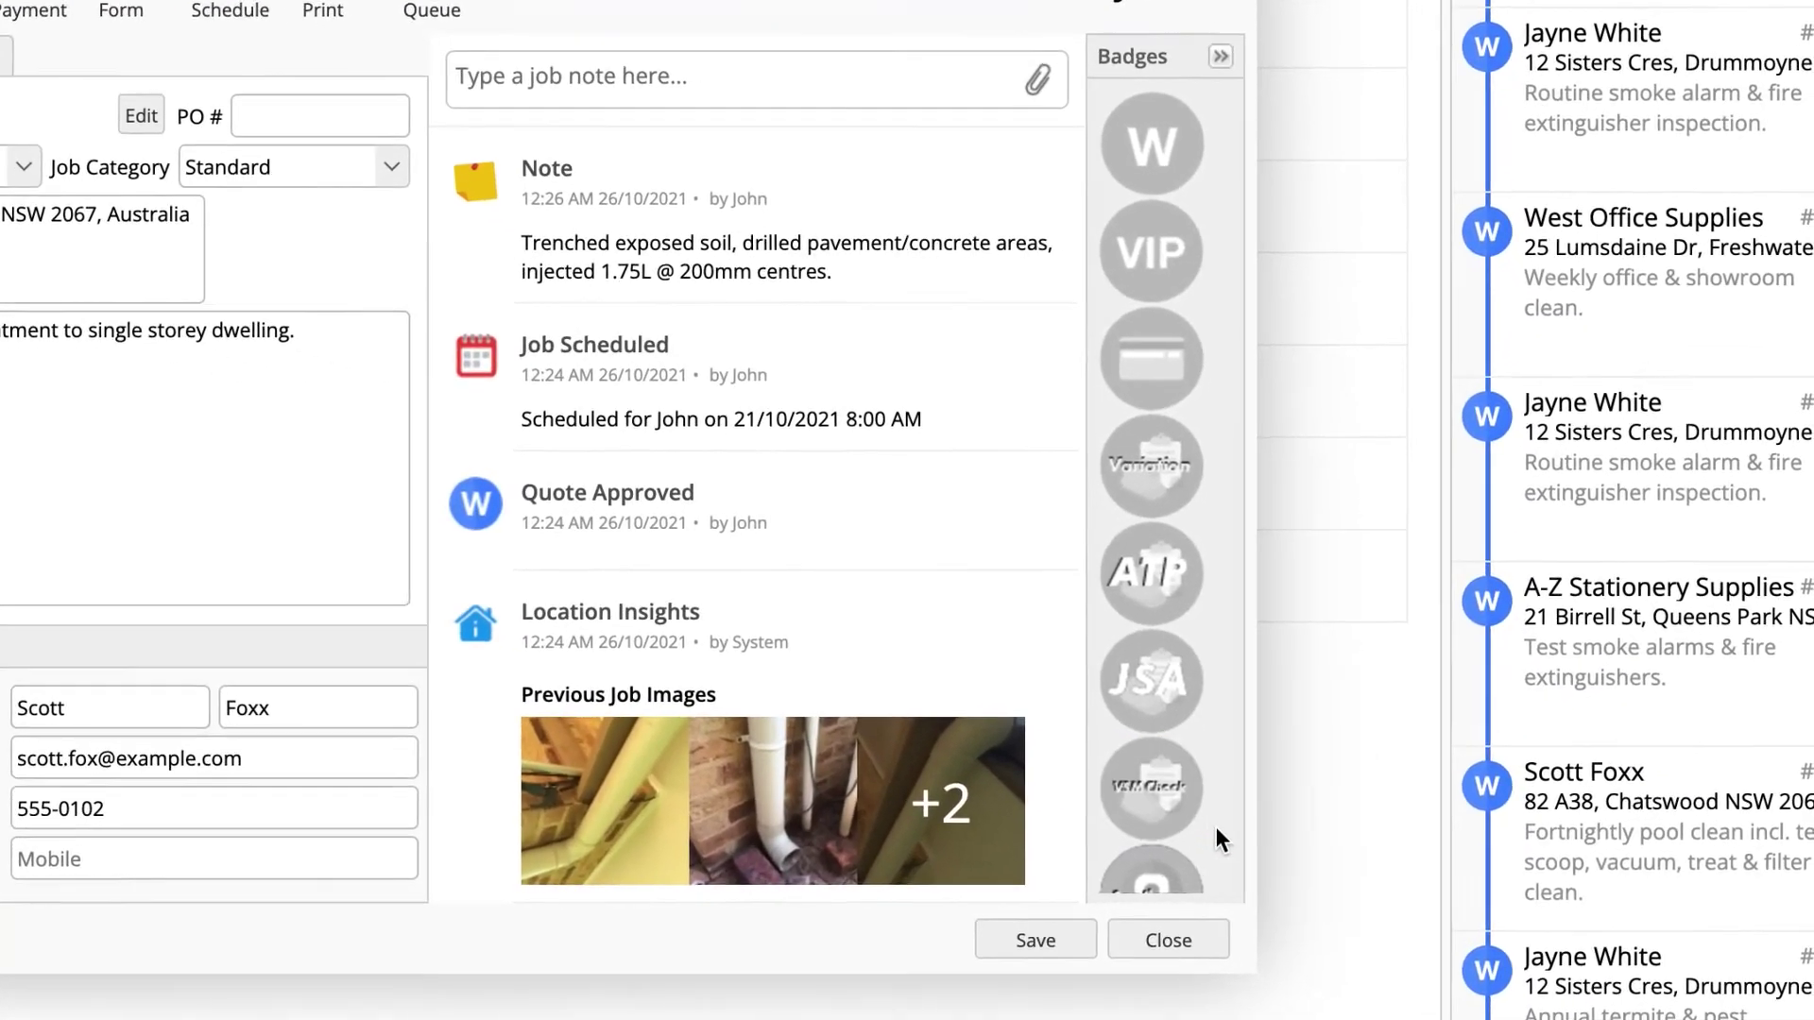
pyautogui.scroll(-5, 1166, 817)
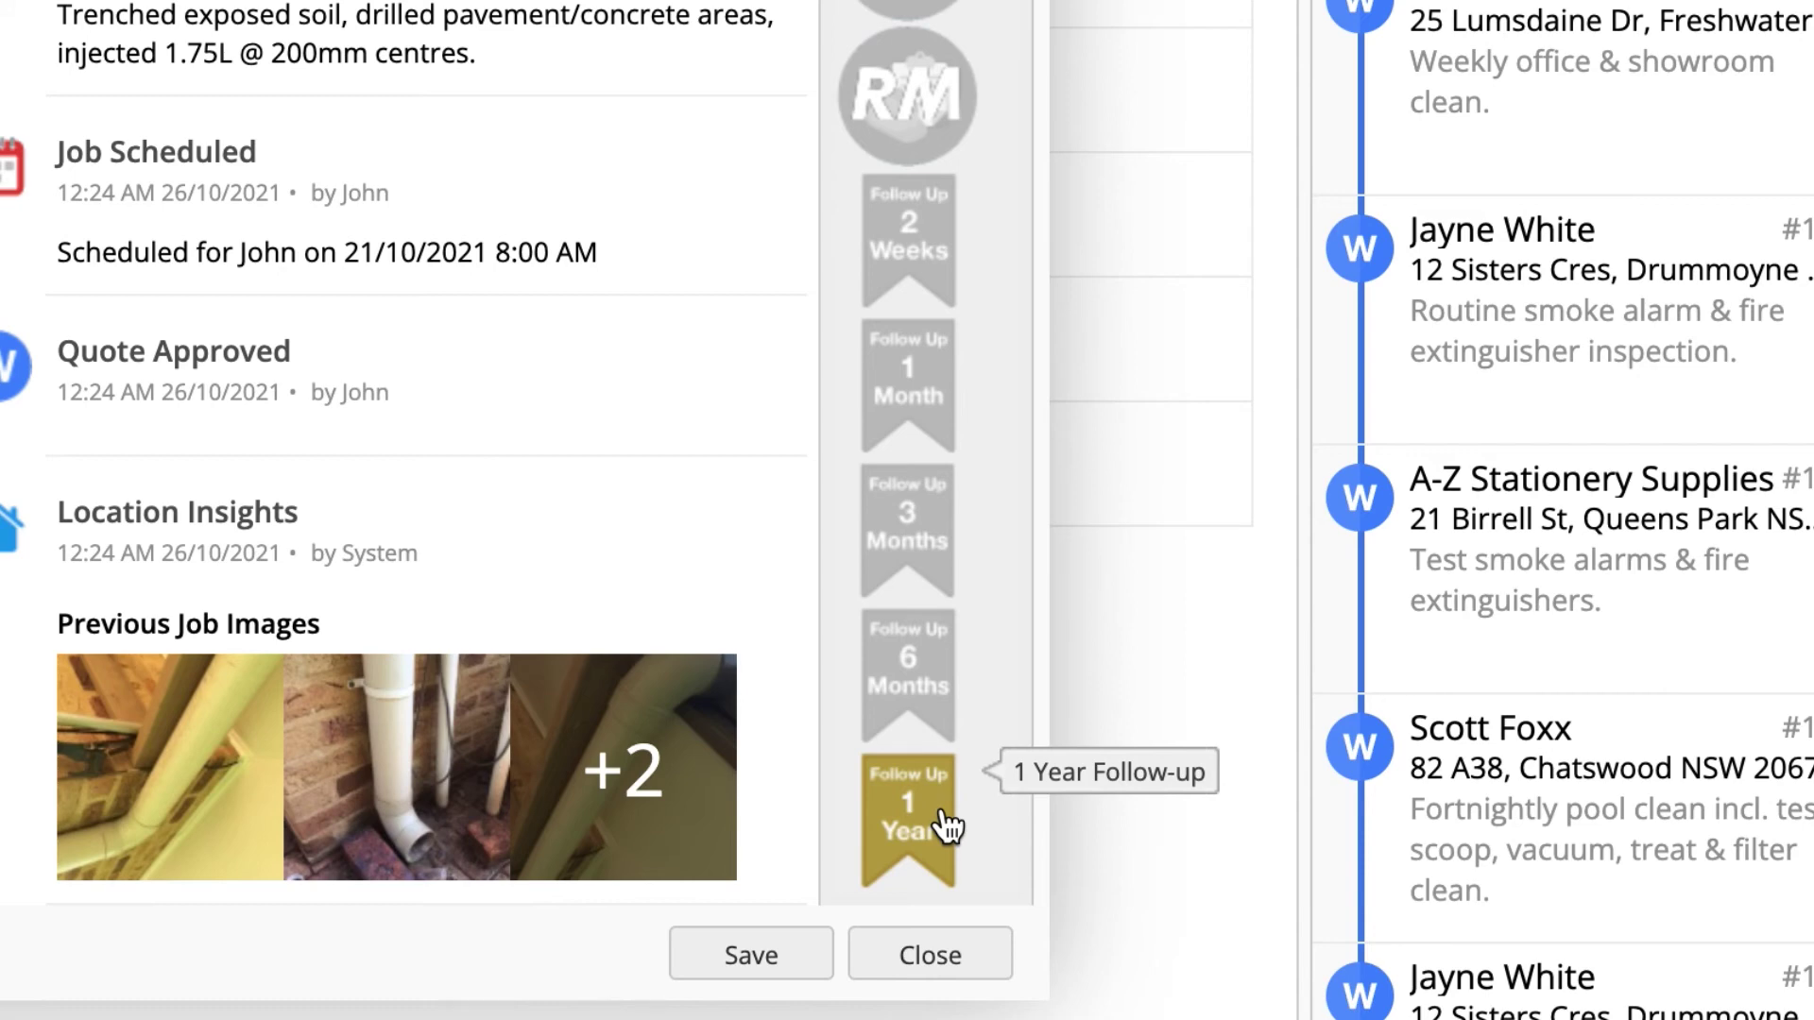
# - Add the Follow Up 6 Months badge to job #123 and set its status to Completed
pyautogui.click(947, 665)
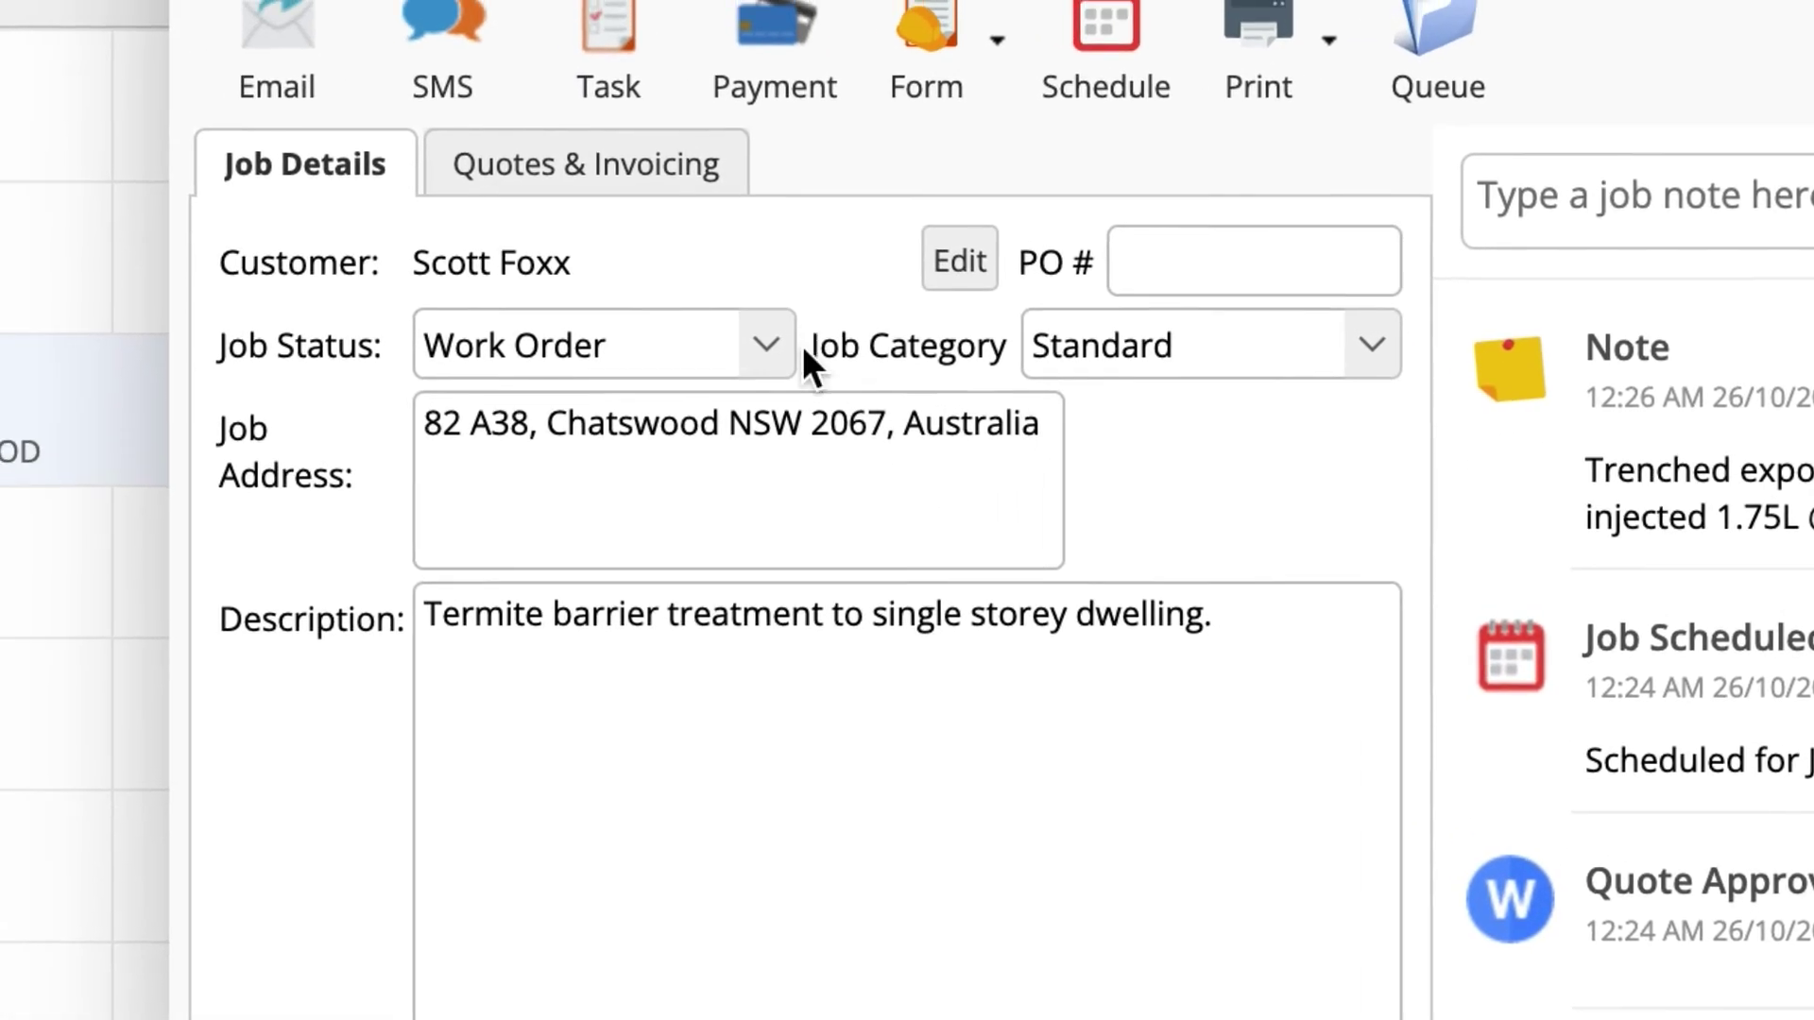
pyautogui.click(807, 353)
pyautogui.click(992, 628)
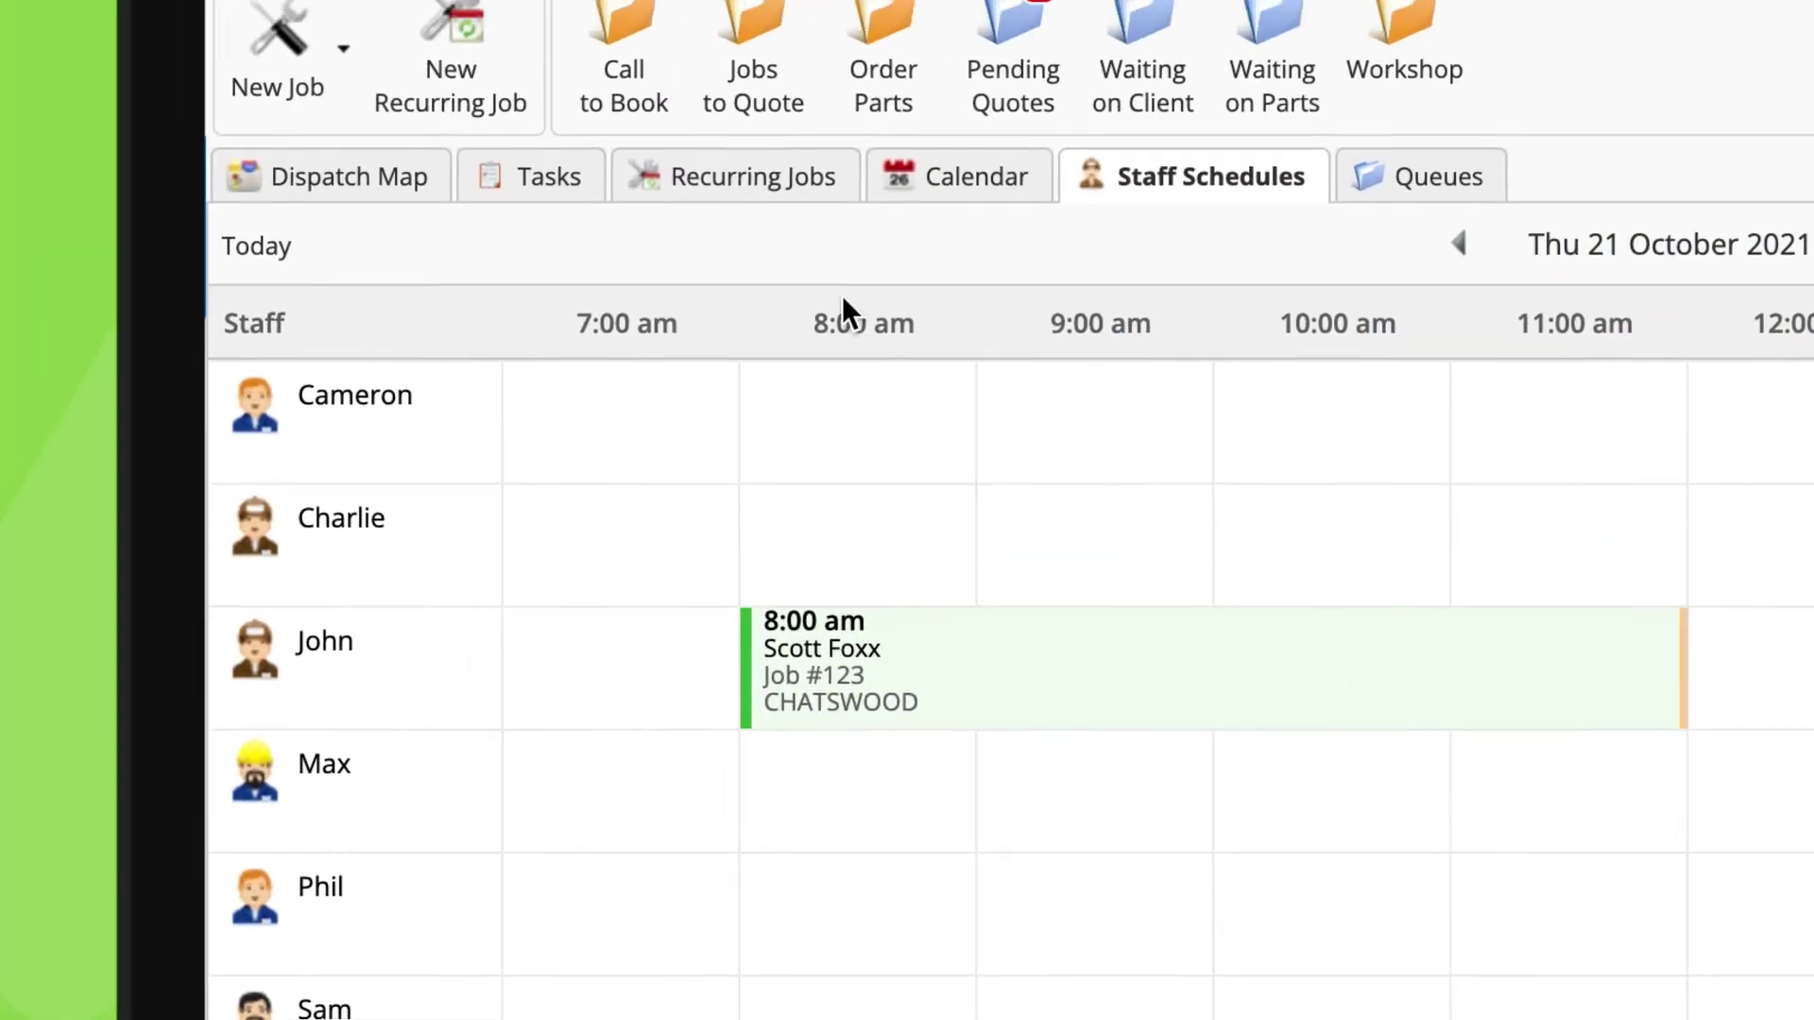
pyautogui.click(916, 237)
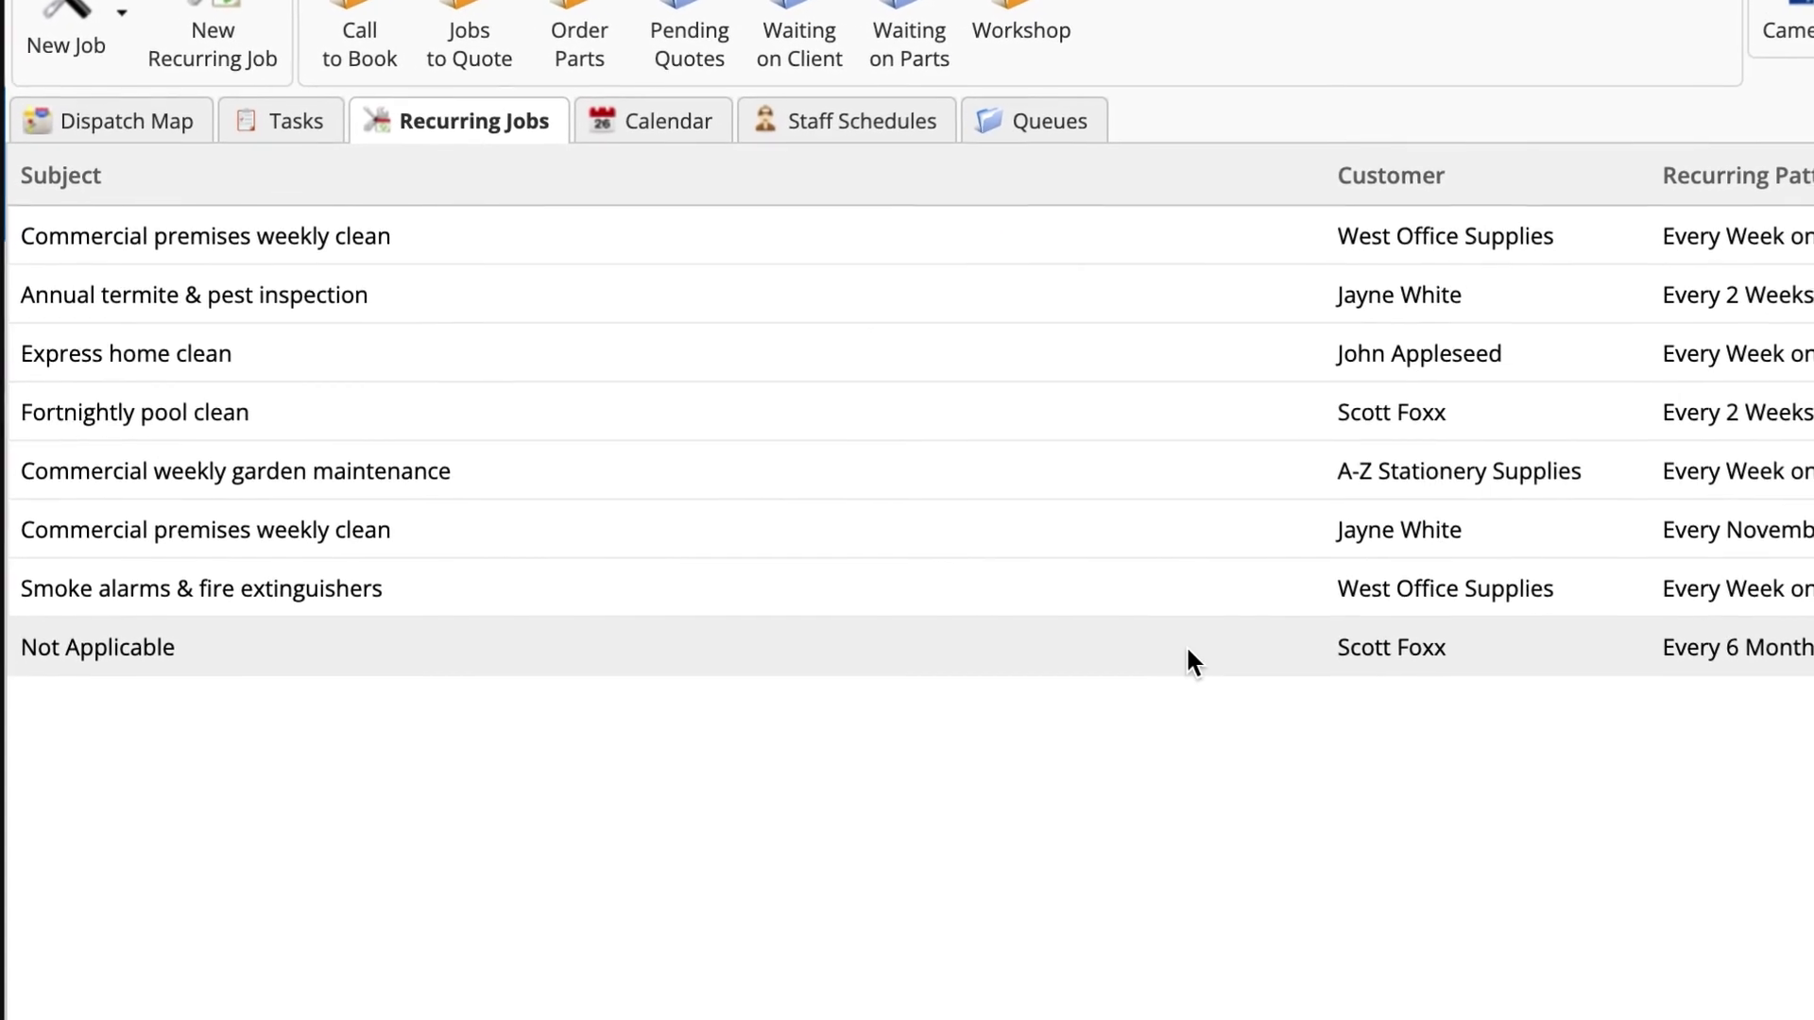
pyautogui.doubleClick(1186, 655)
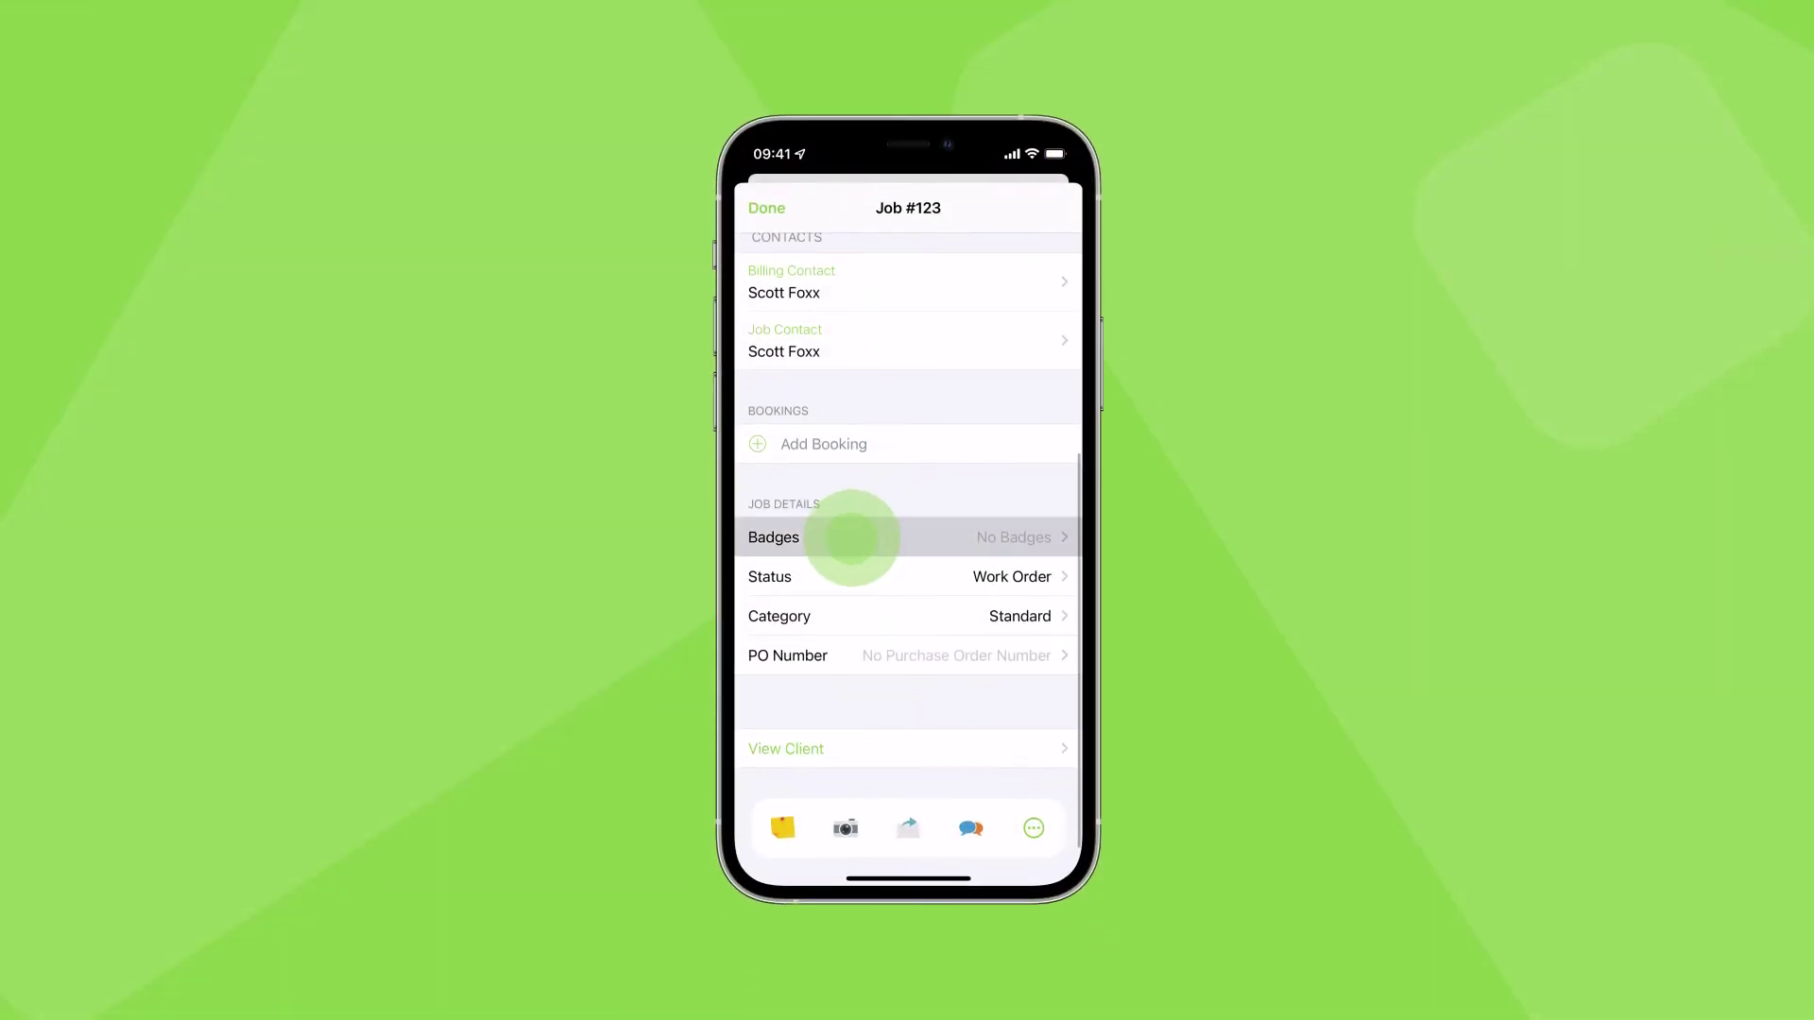
# - Open the Job Badges list from Job #123's Job Details in the mobile app
pyautogui.click(854, 538)
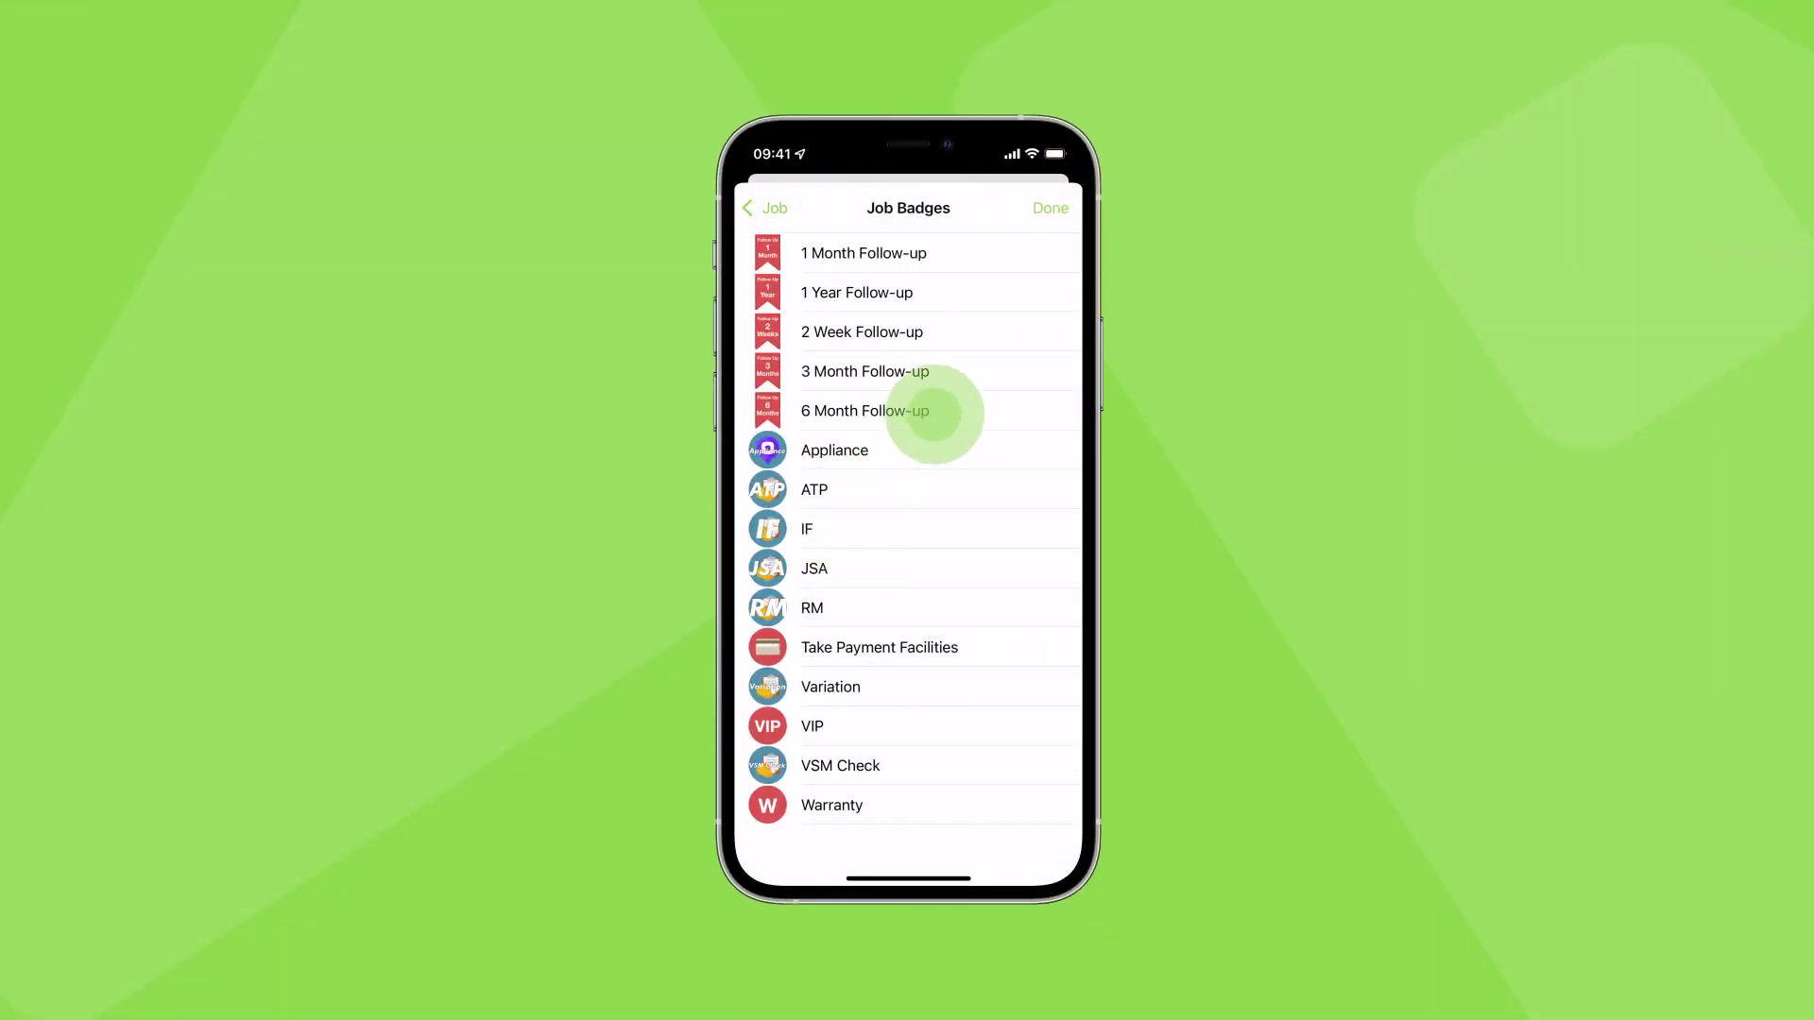